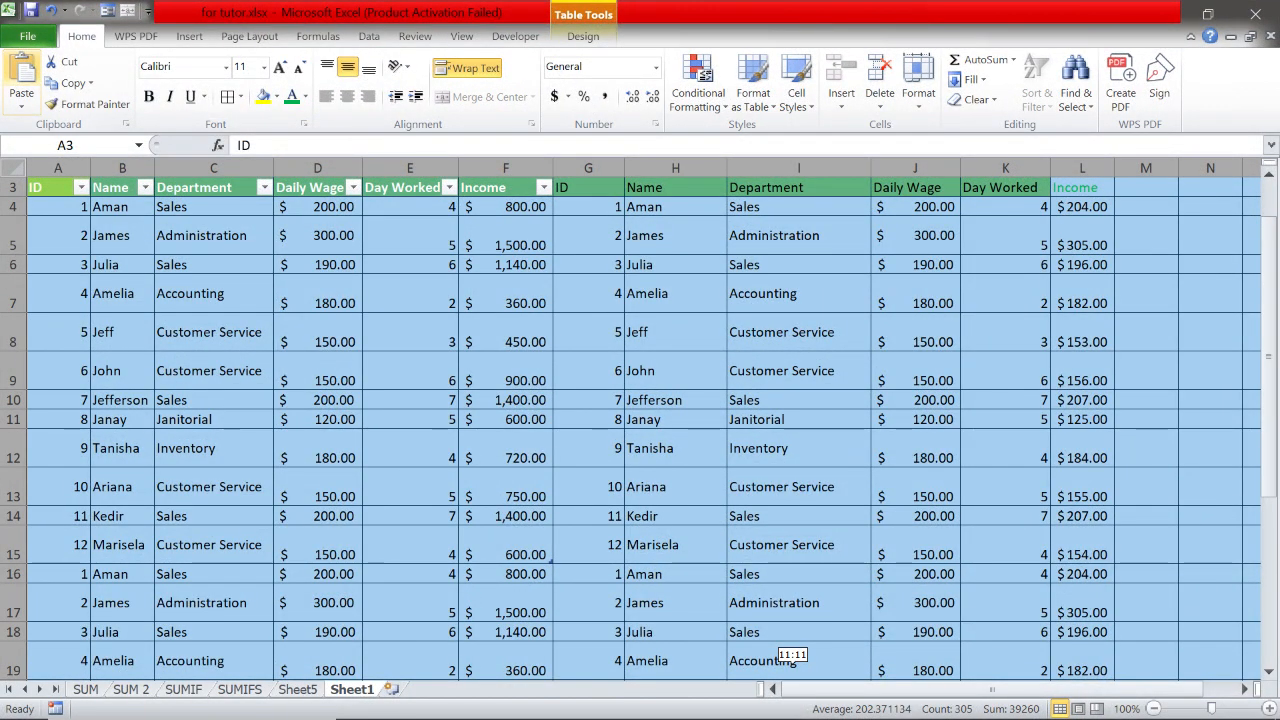
click(798, 448)
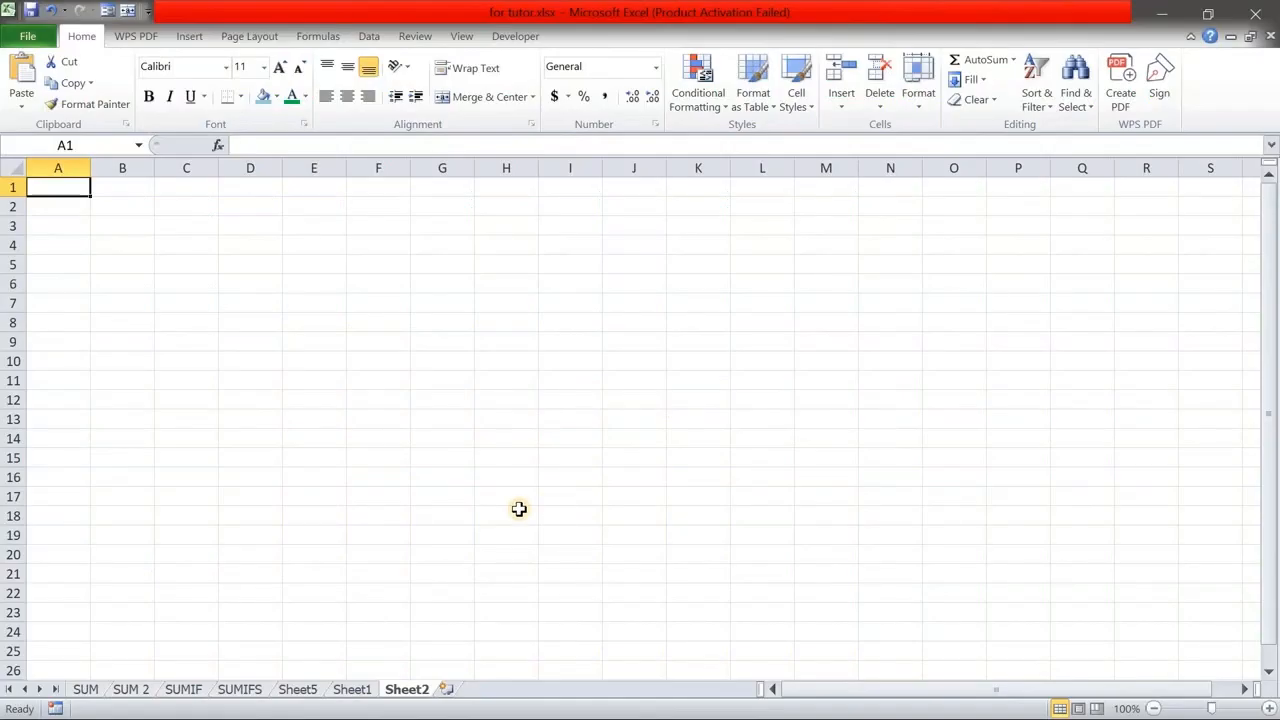
- On the SUM sheet, total the Monday to Friday sales in B7 with =SUM(B2:B6)
click(85, 689)
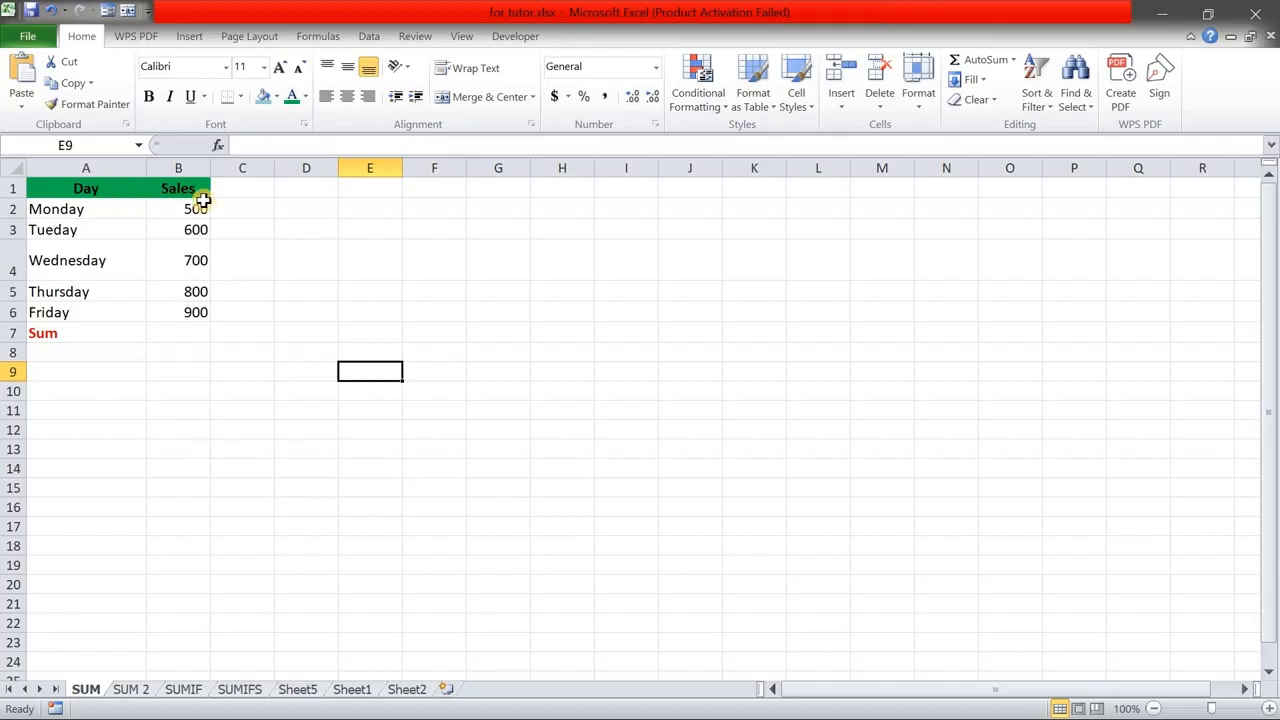
click(183, 332)
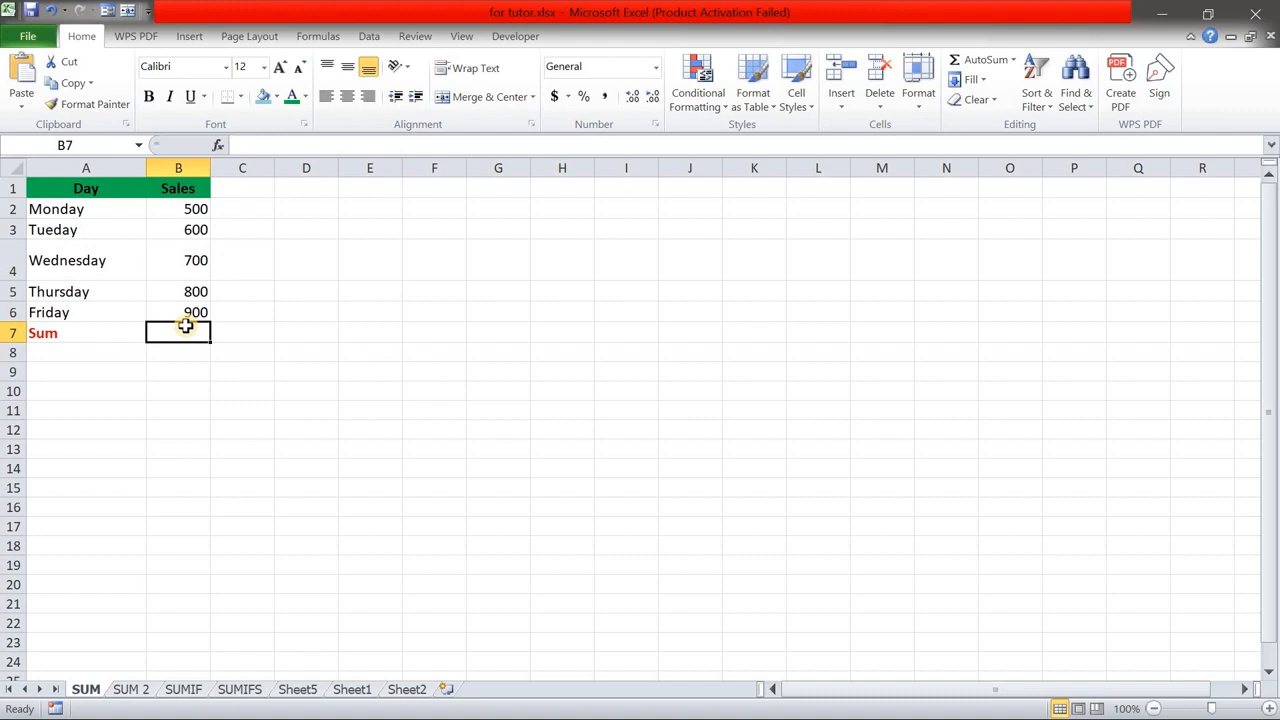
text(=)
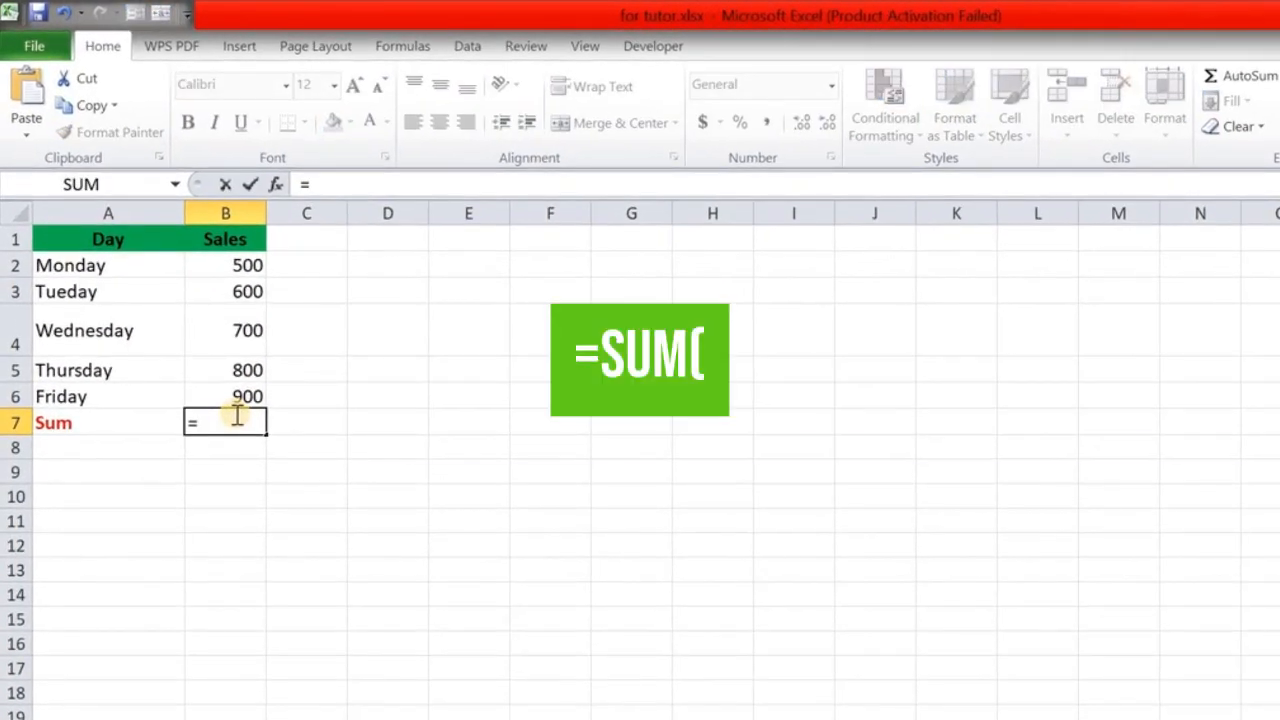
text(sum)
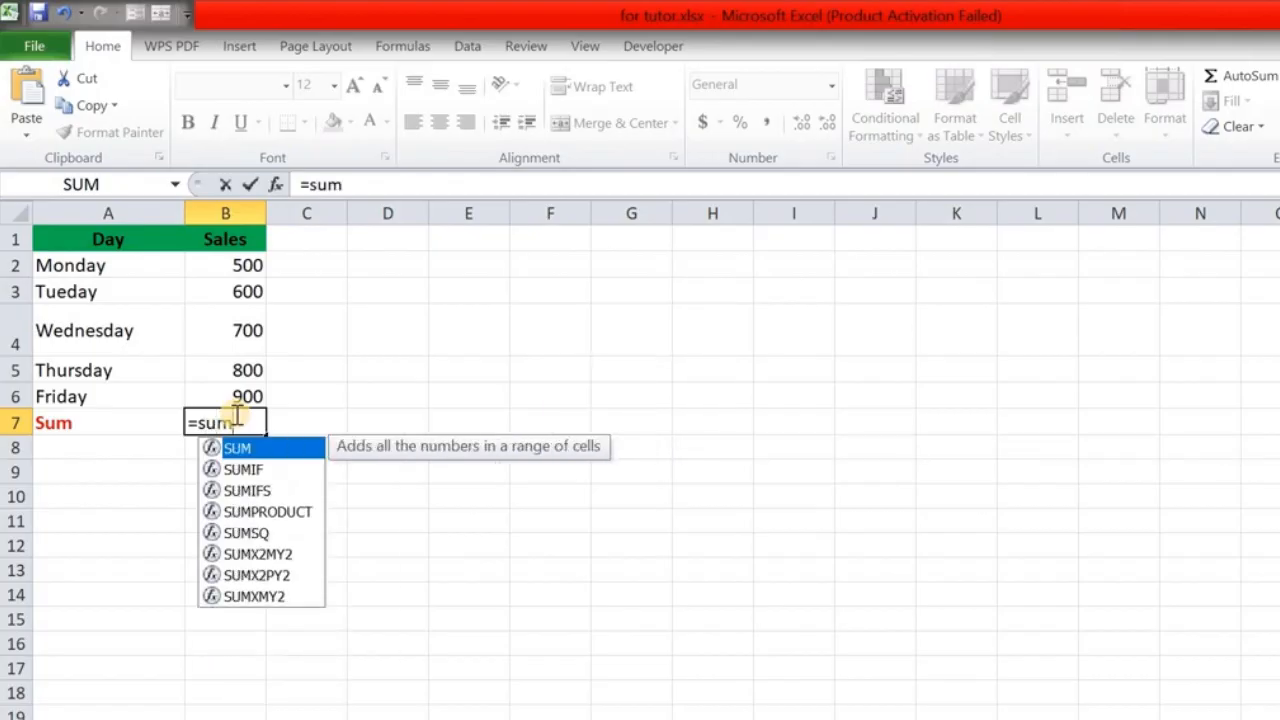
text(()
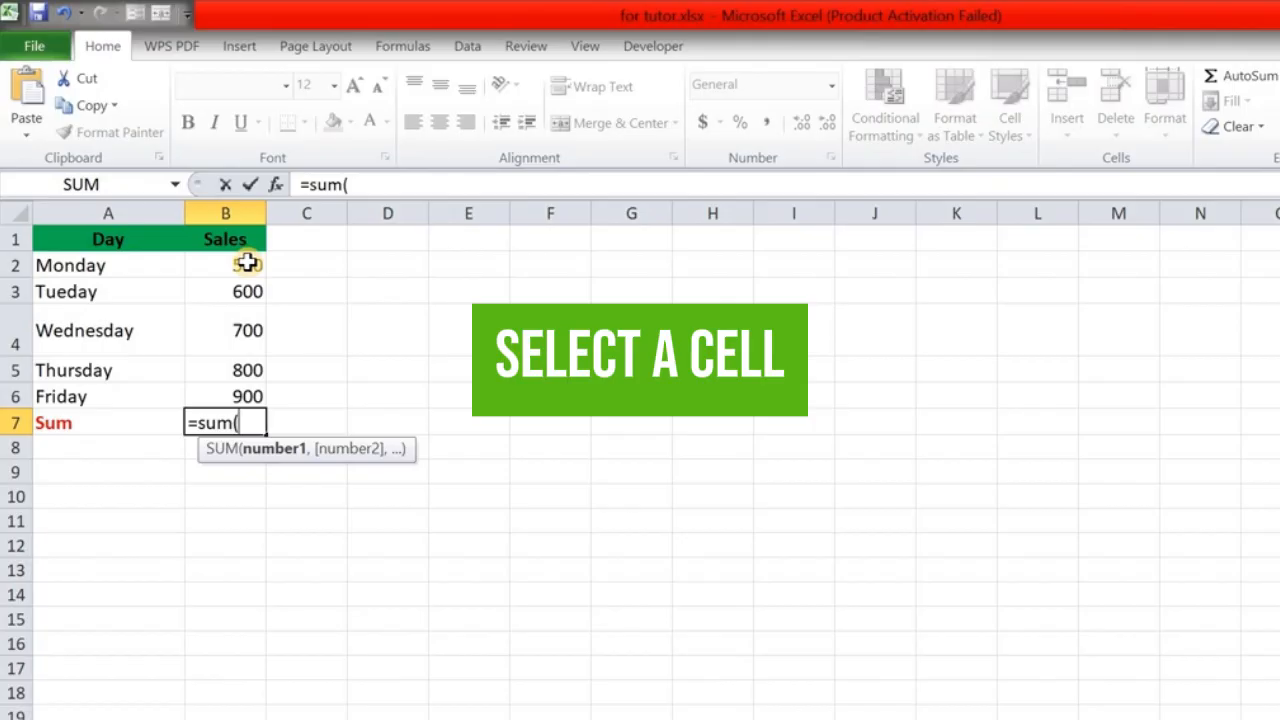
drag(247, 263, 247, 395)
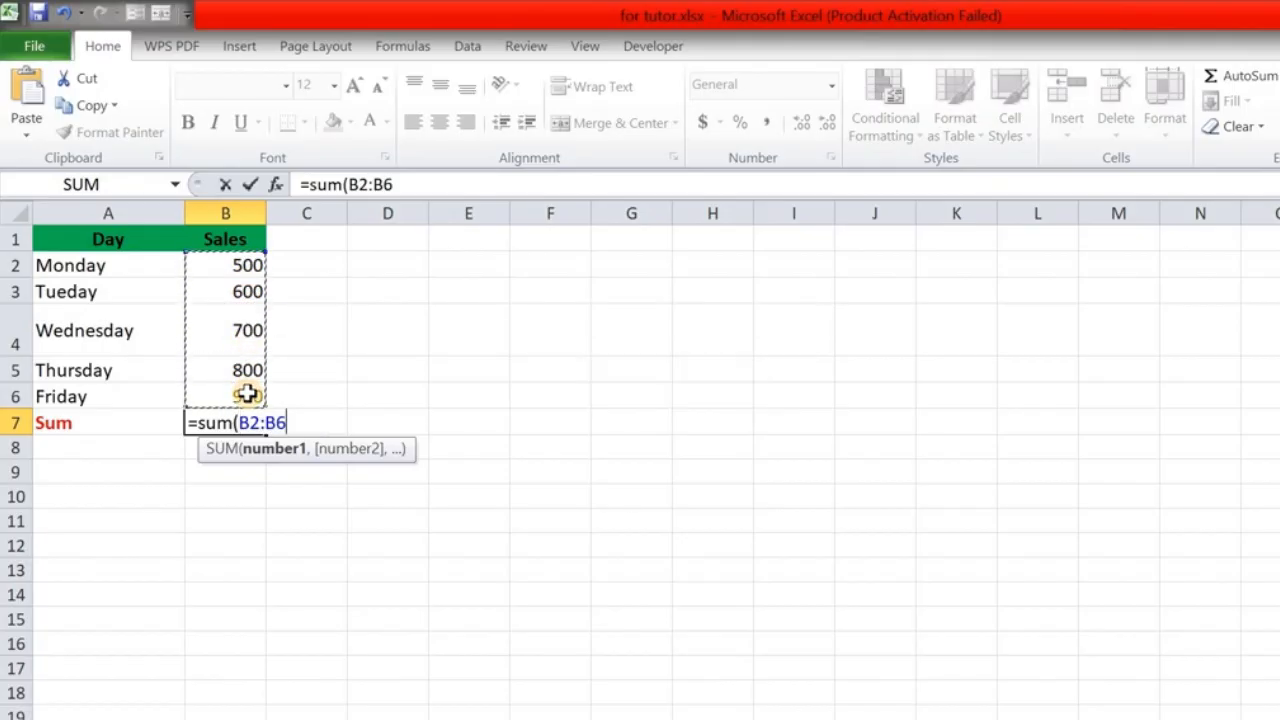
text())
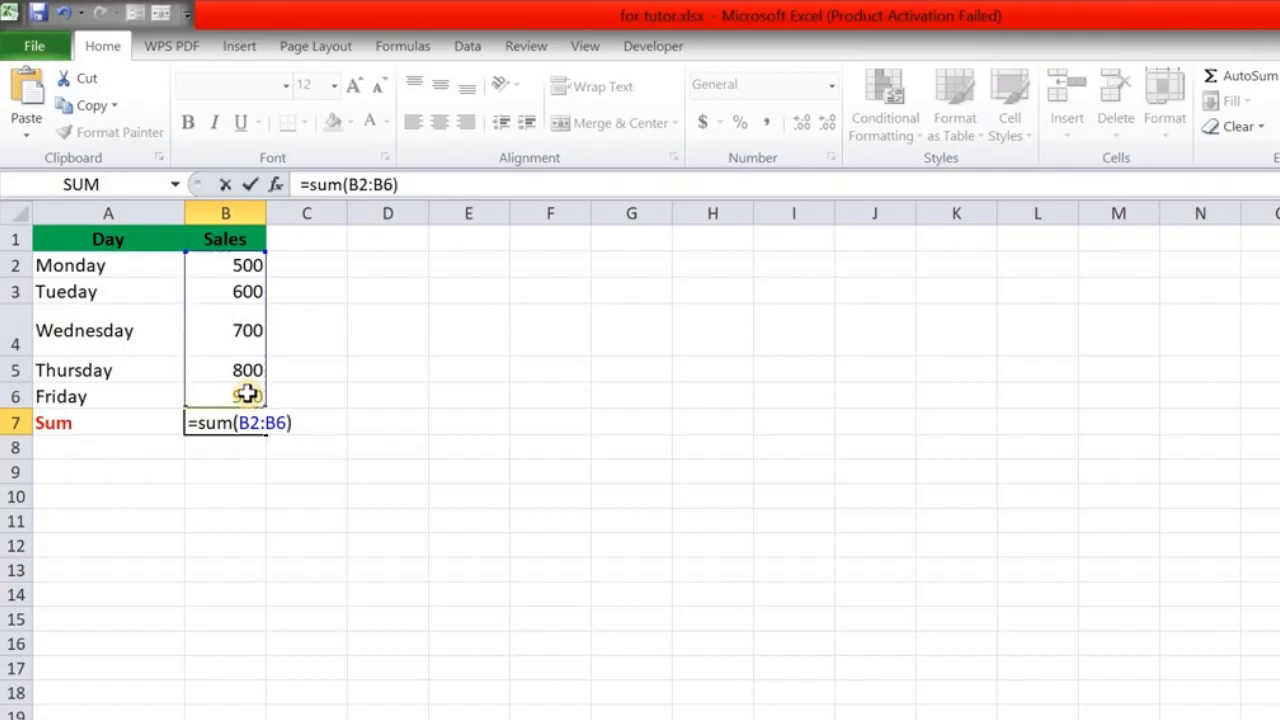
key(Return)
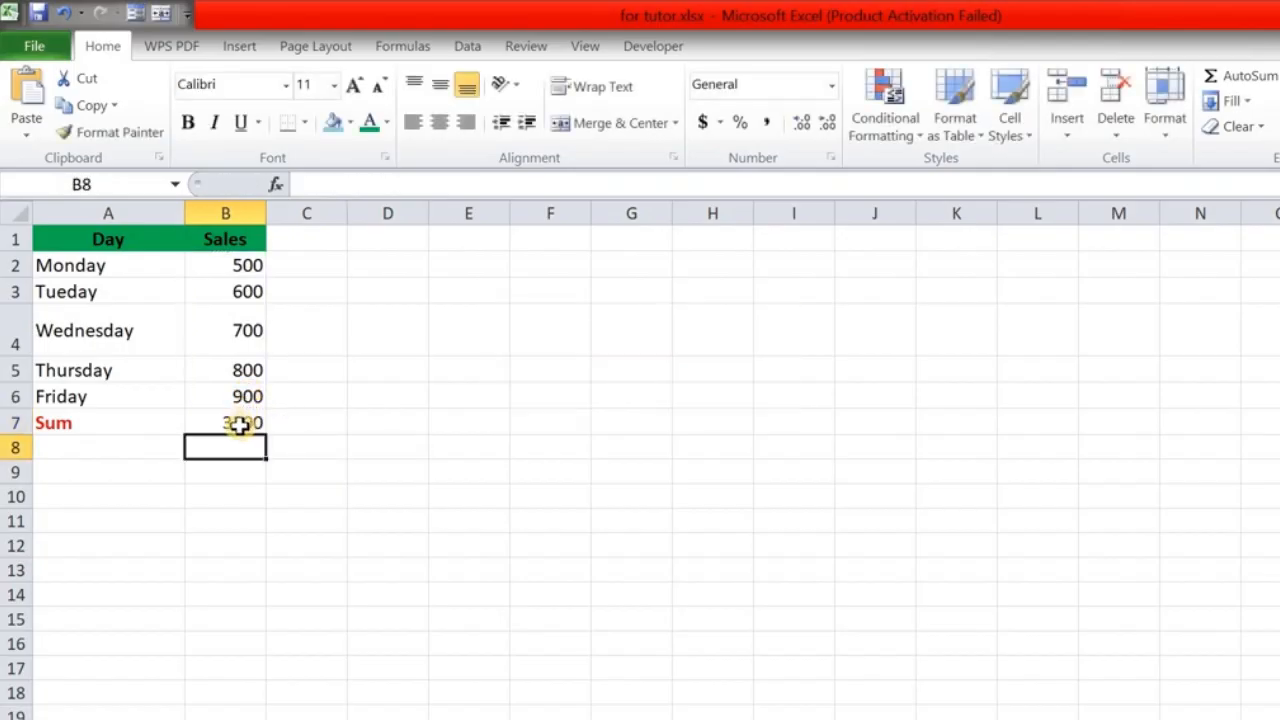
click(240, 425)
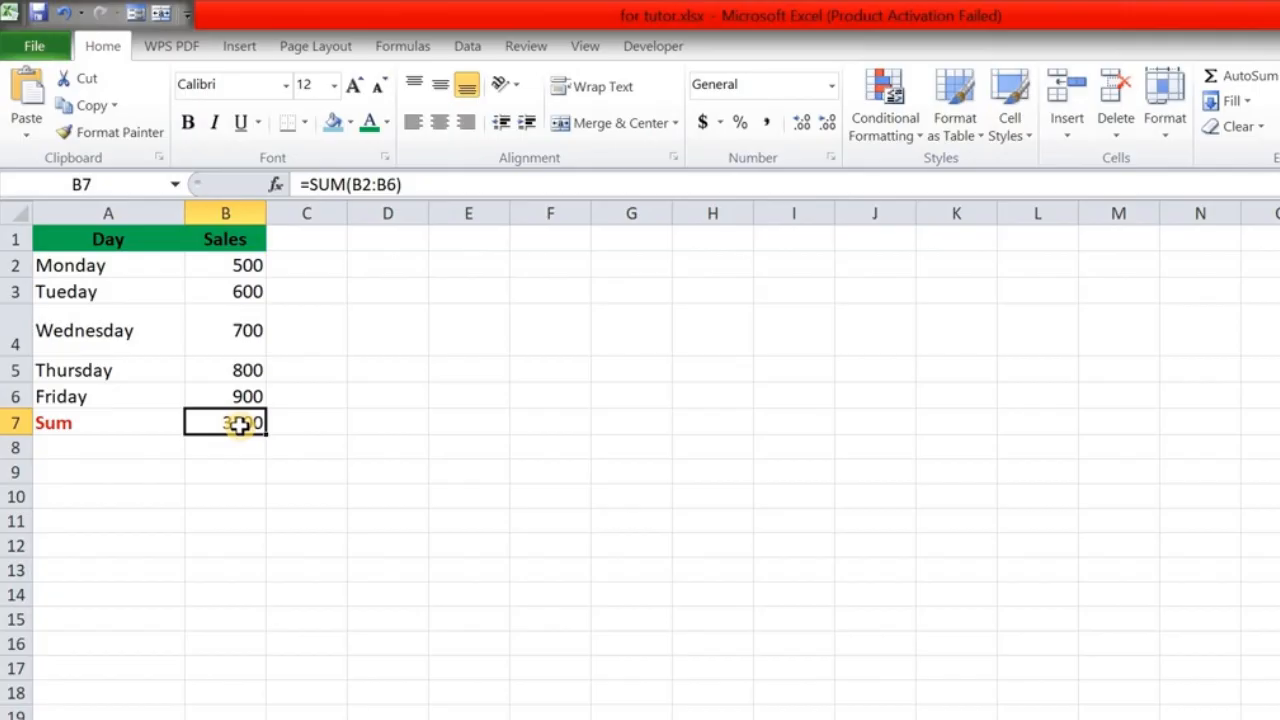
- Add up only the Monday and Tuesday sales in C3 with =SUM(B2:B3)
click(316, 293)
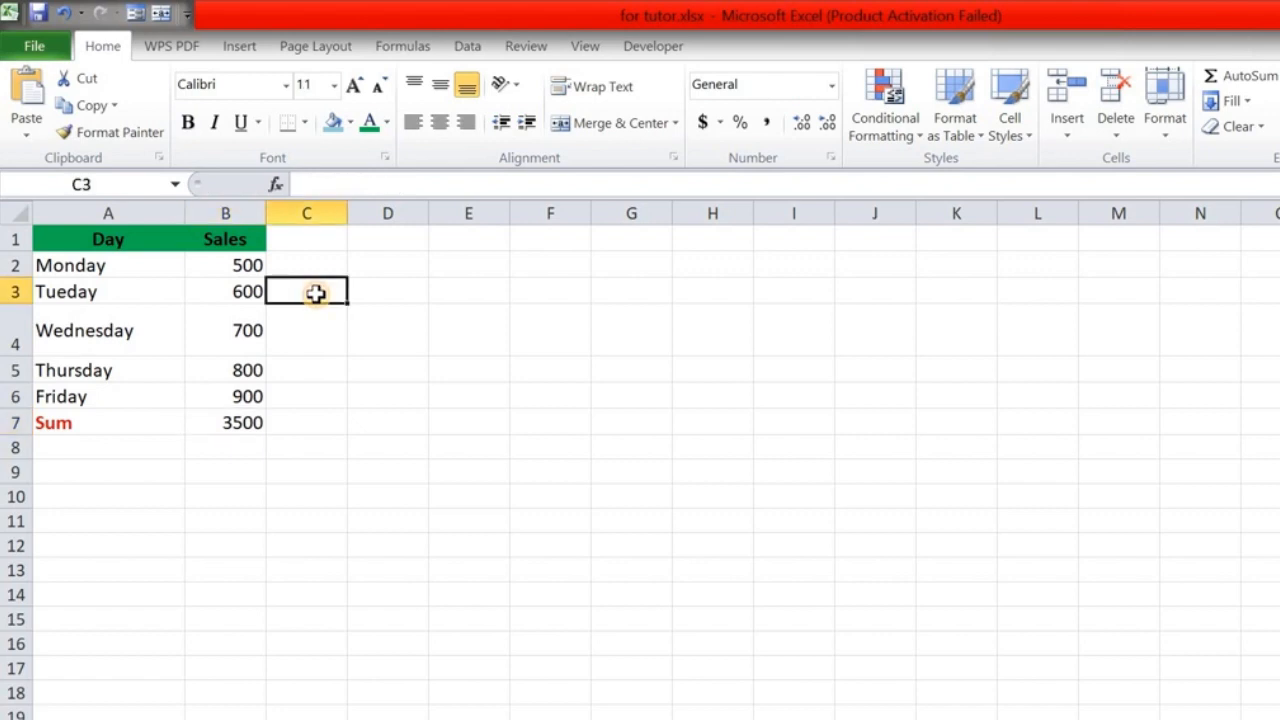
text(=)
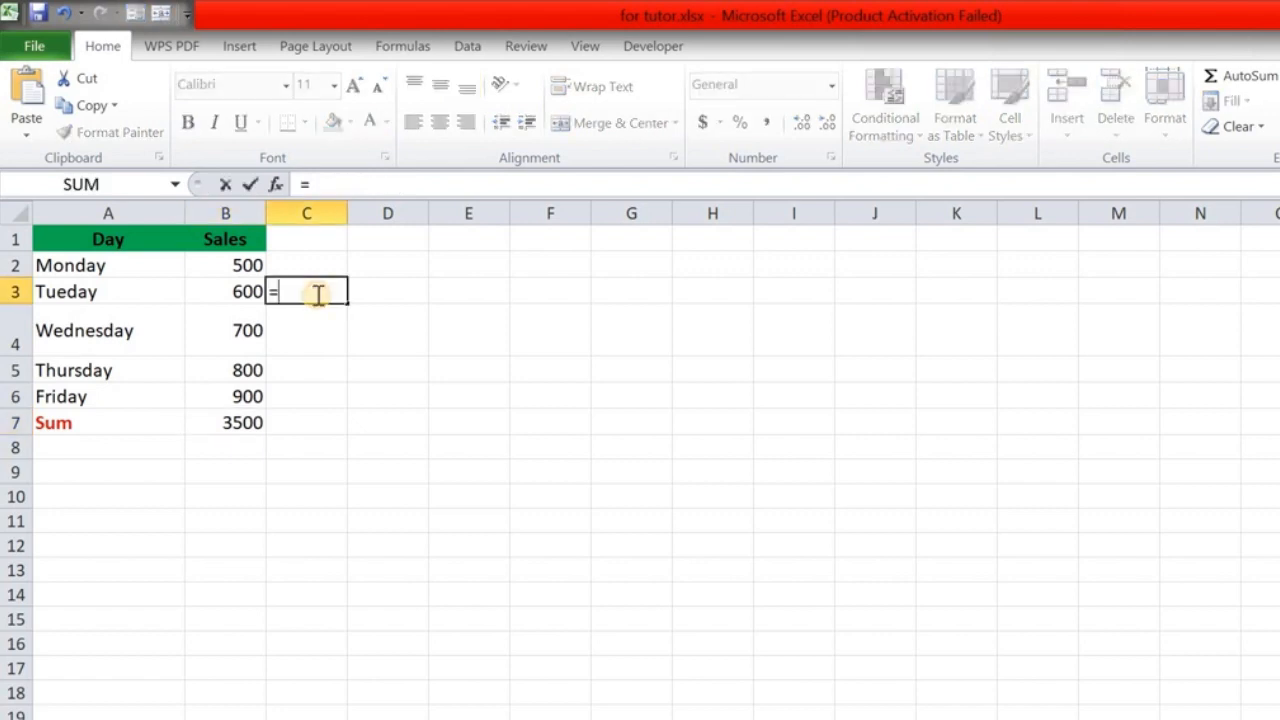
text(su)
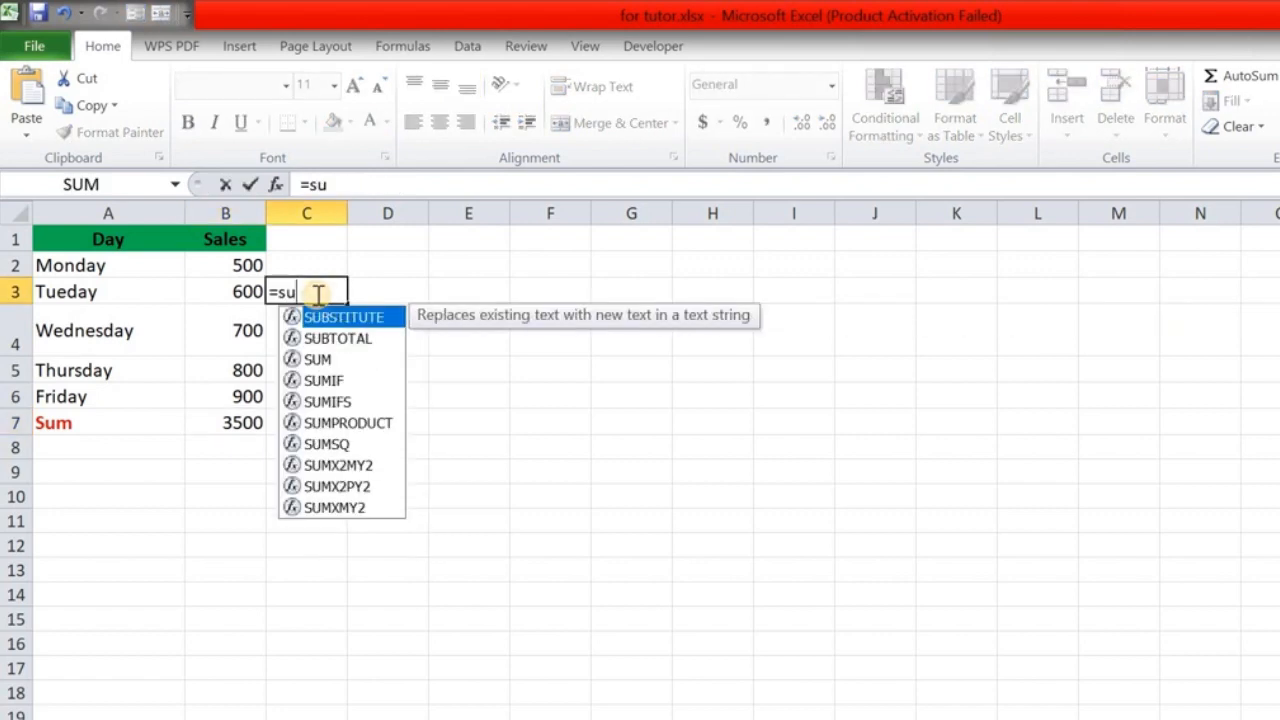
text(m()
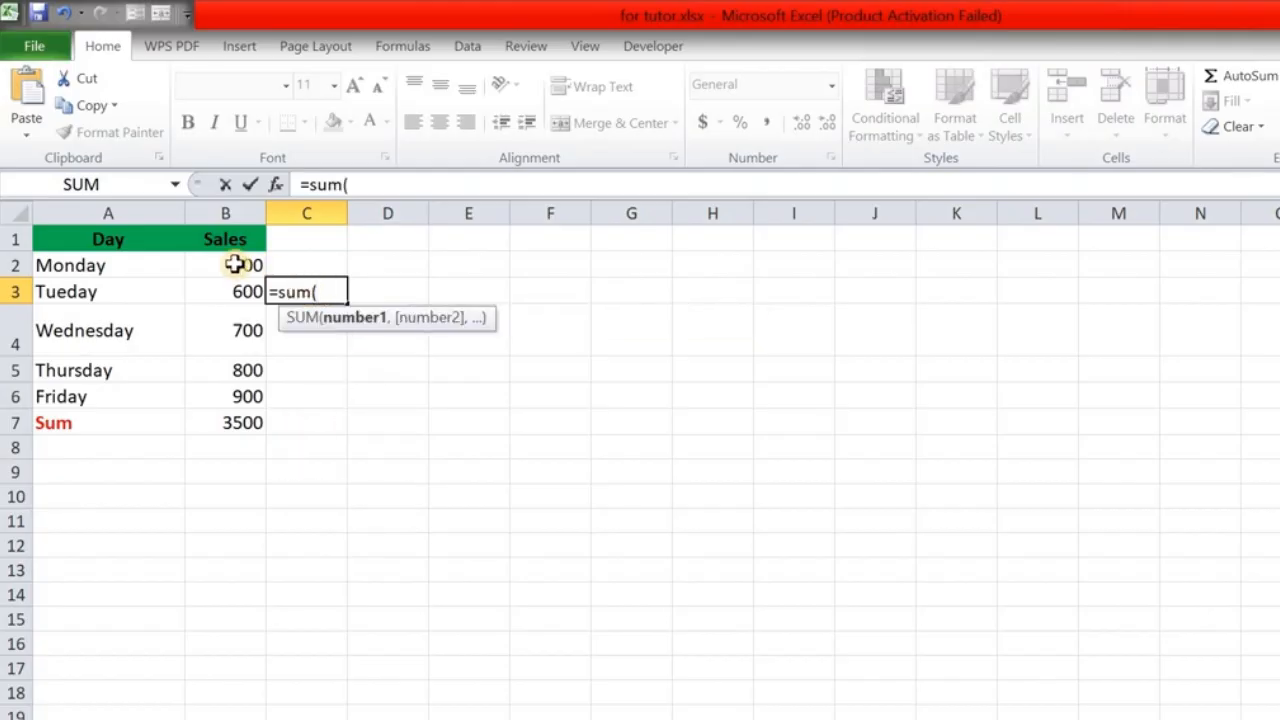
drag(234, 264, 234, 289)
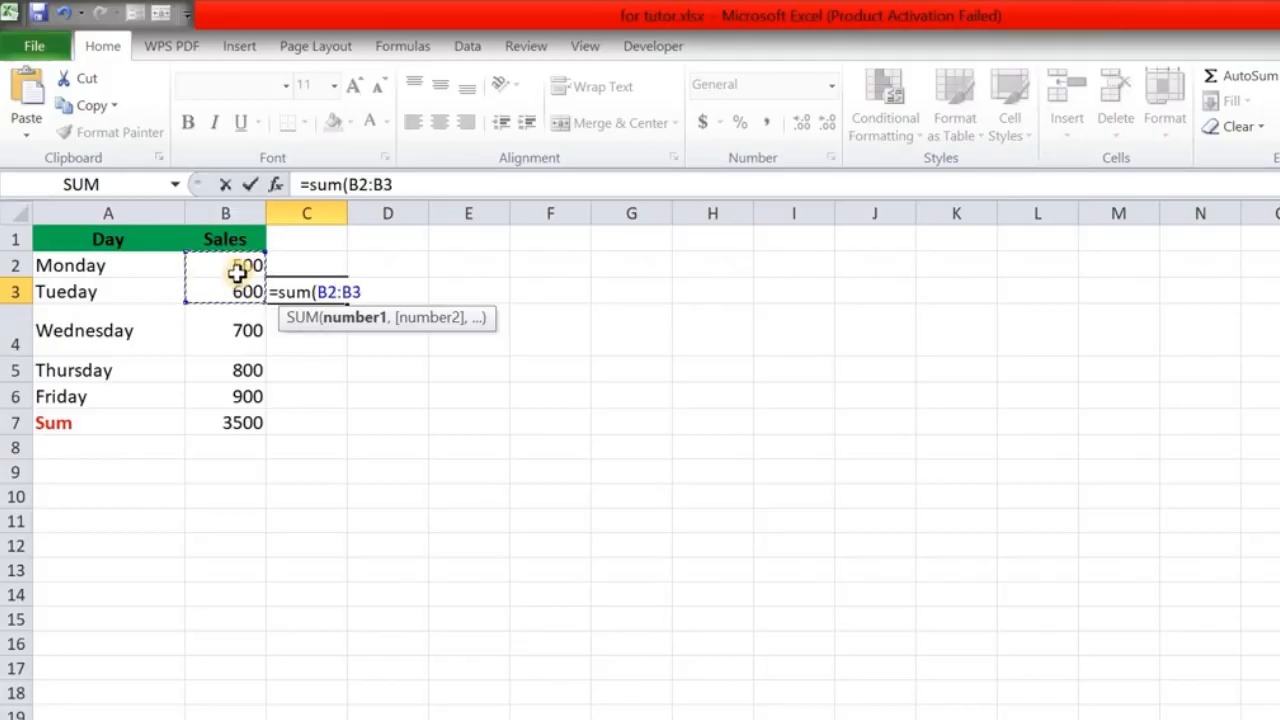
key(Return)
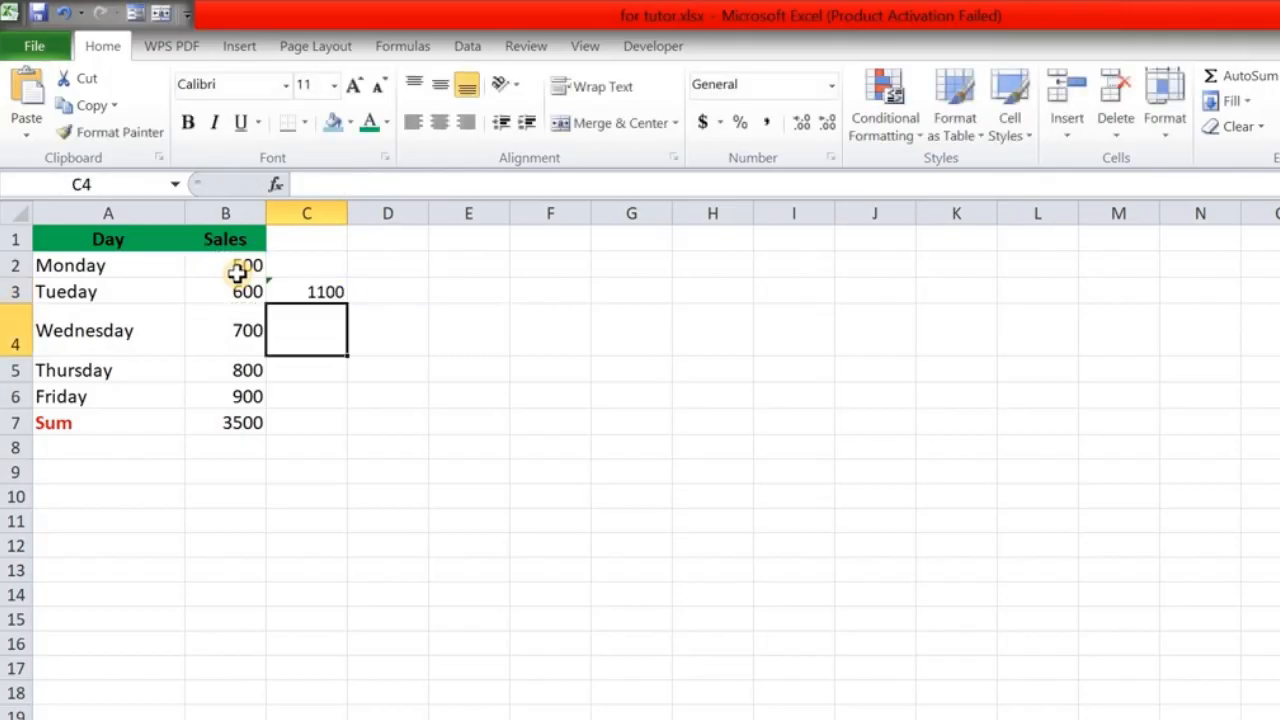
click(324, 291)
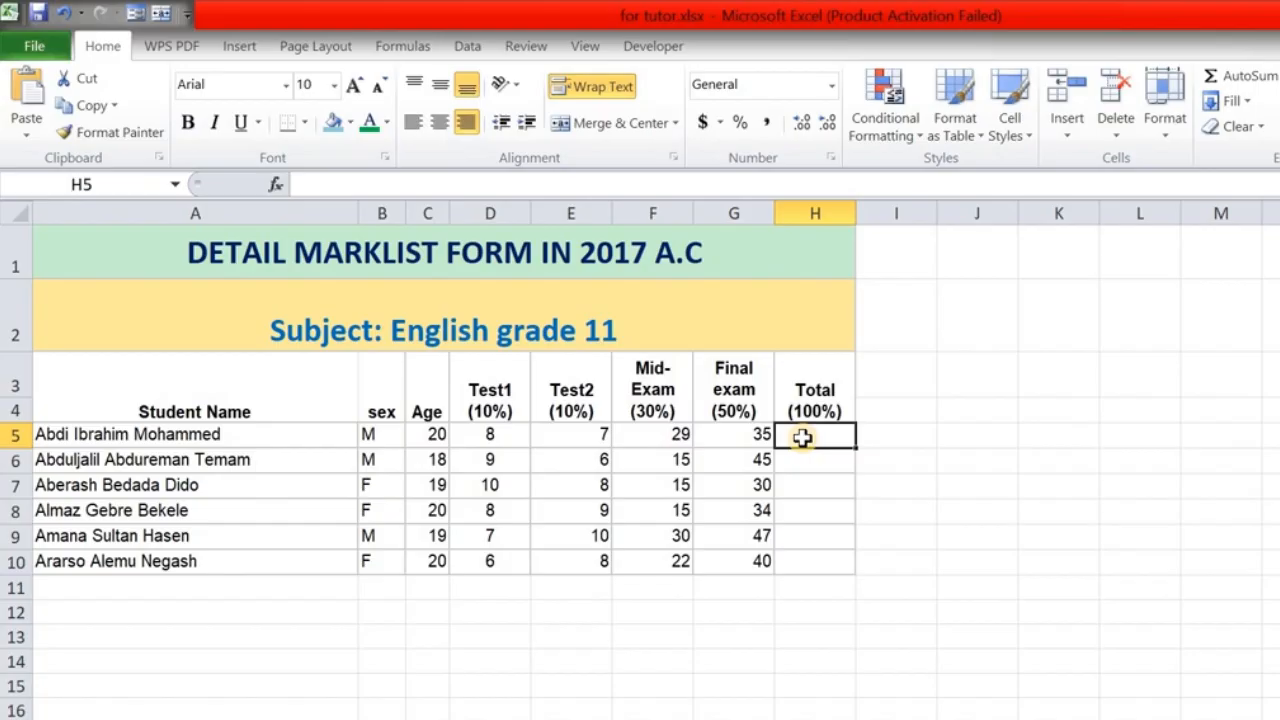
- Total the first student's marks in H5 of the mark list with =SUM(D5:G5), and fill the formula down to H10
text(=)
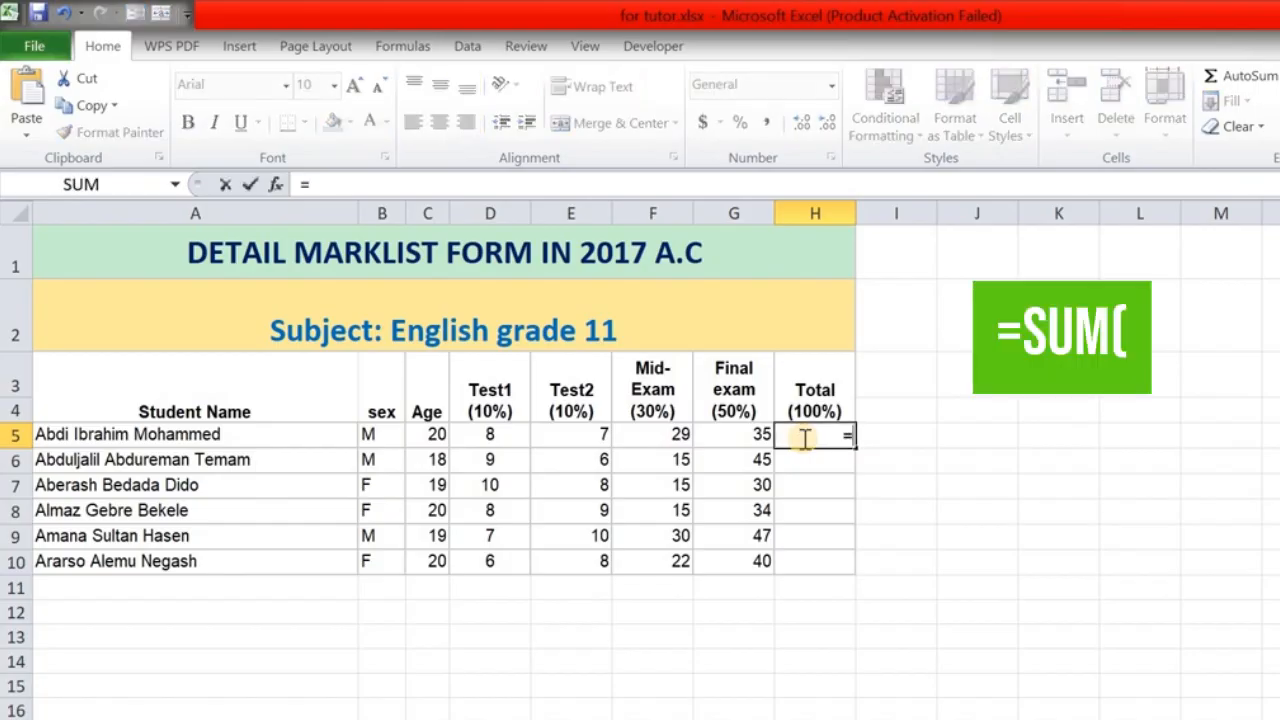
text(sum)
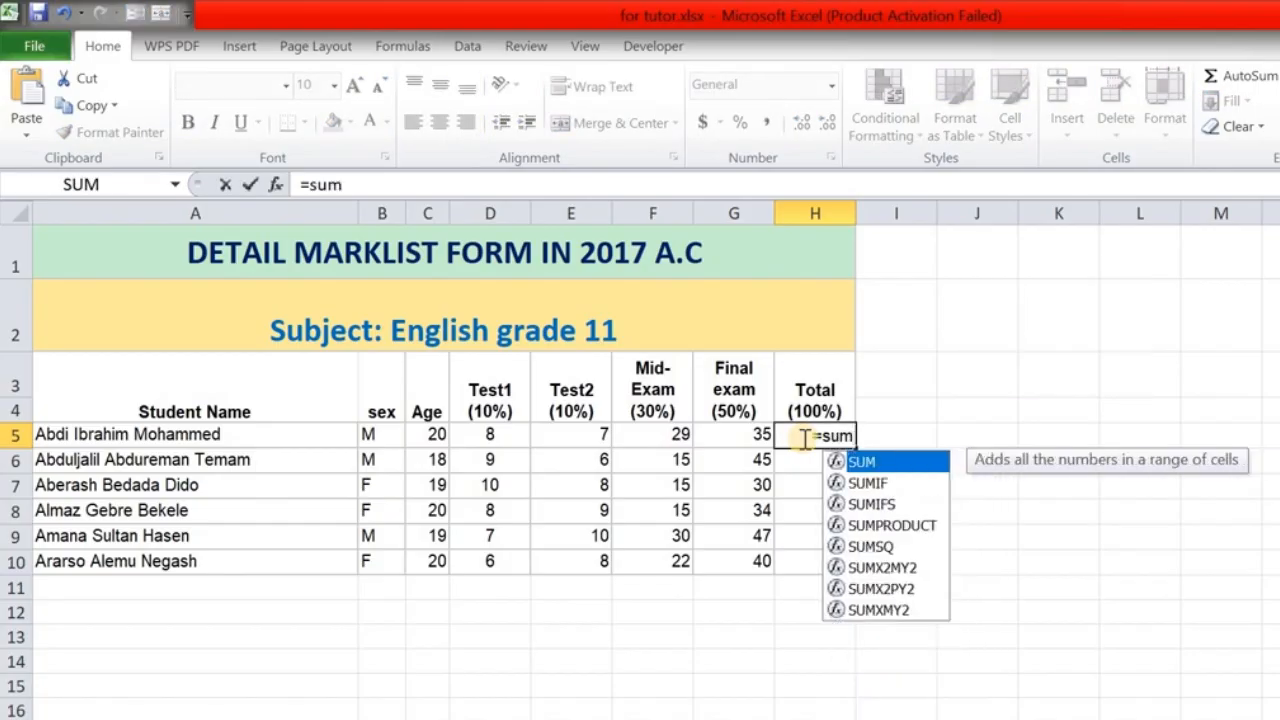
text(()
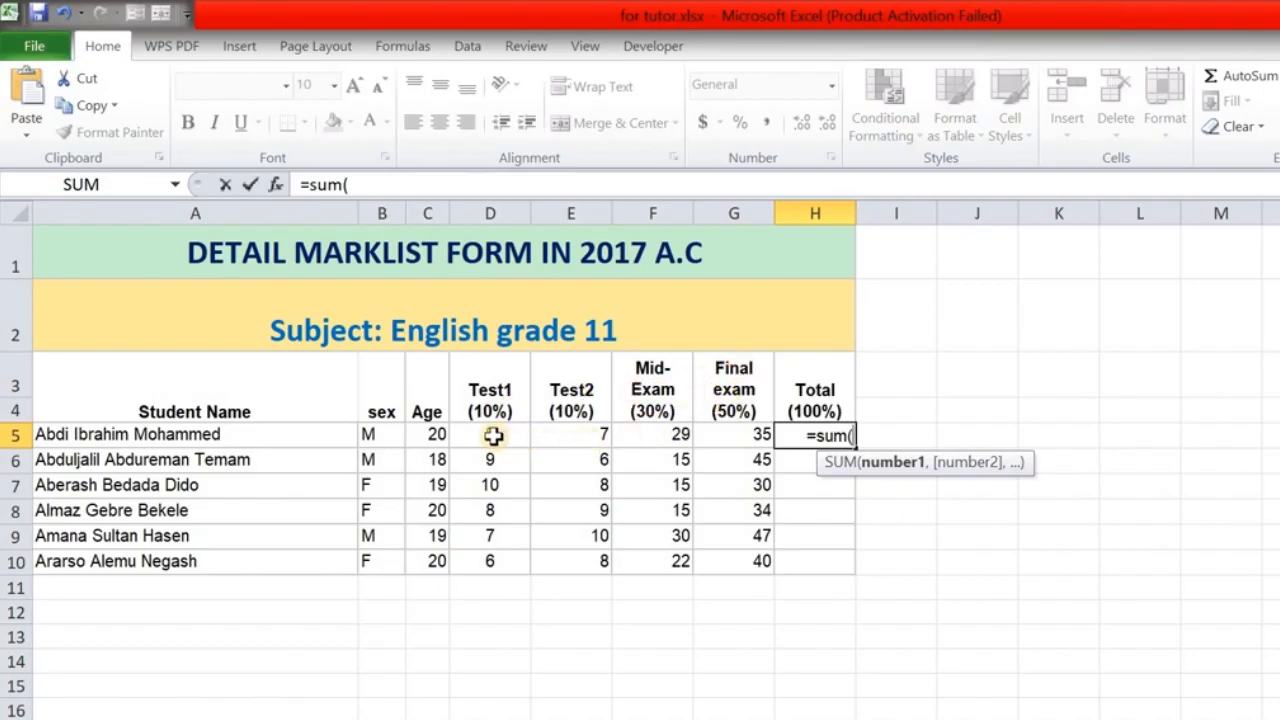
drag(493, 436, 725, 440)
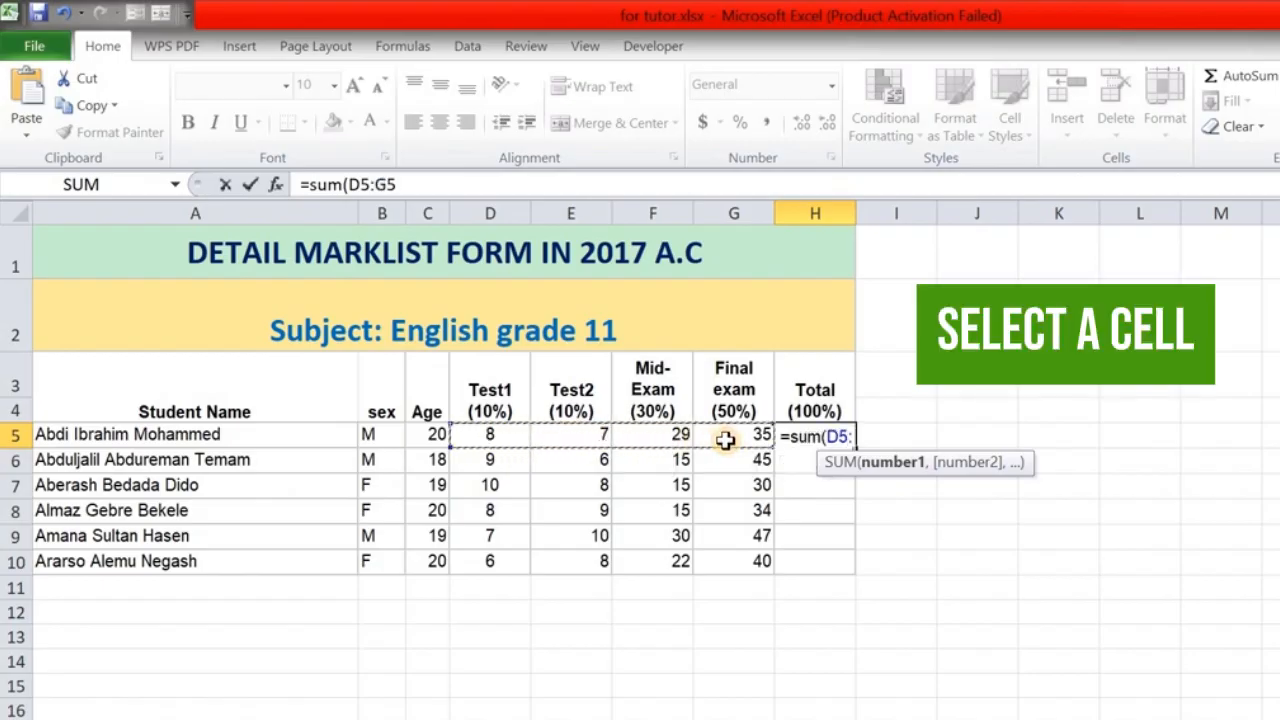
key(Return)
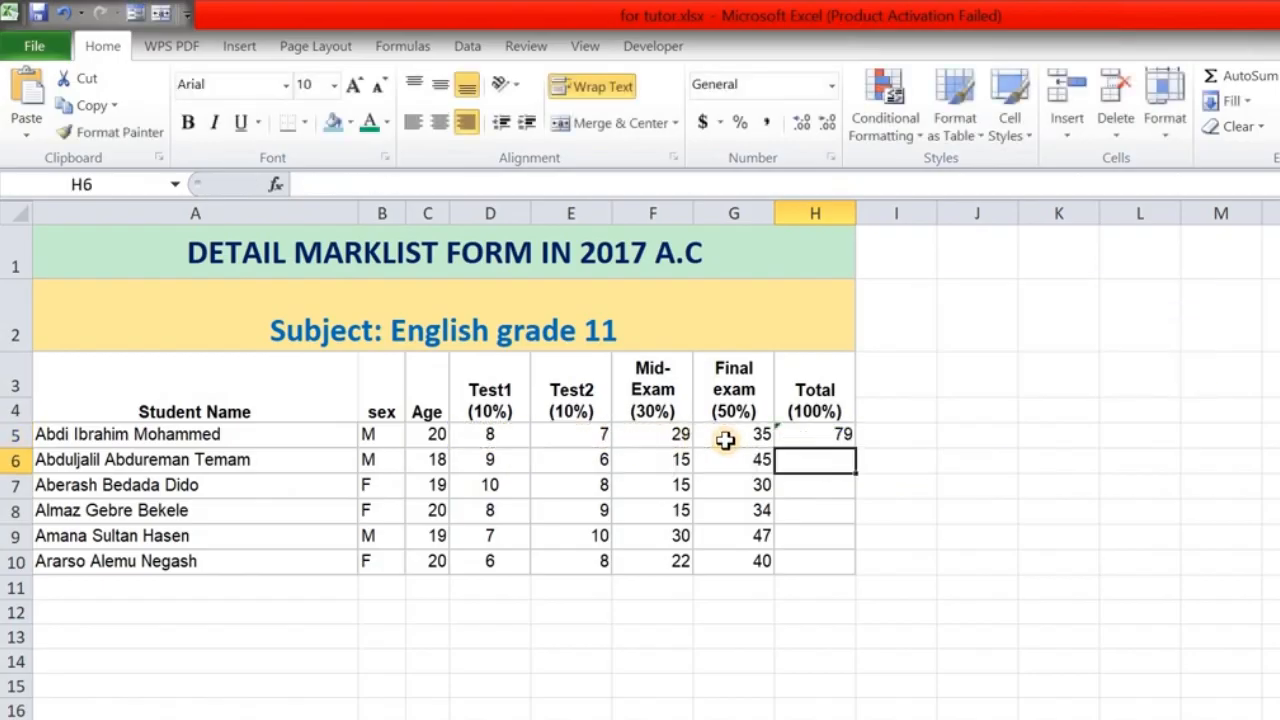
click(829, 434)
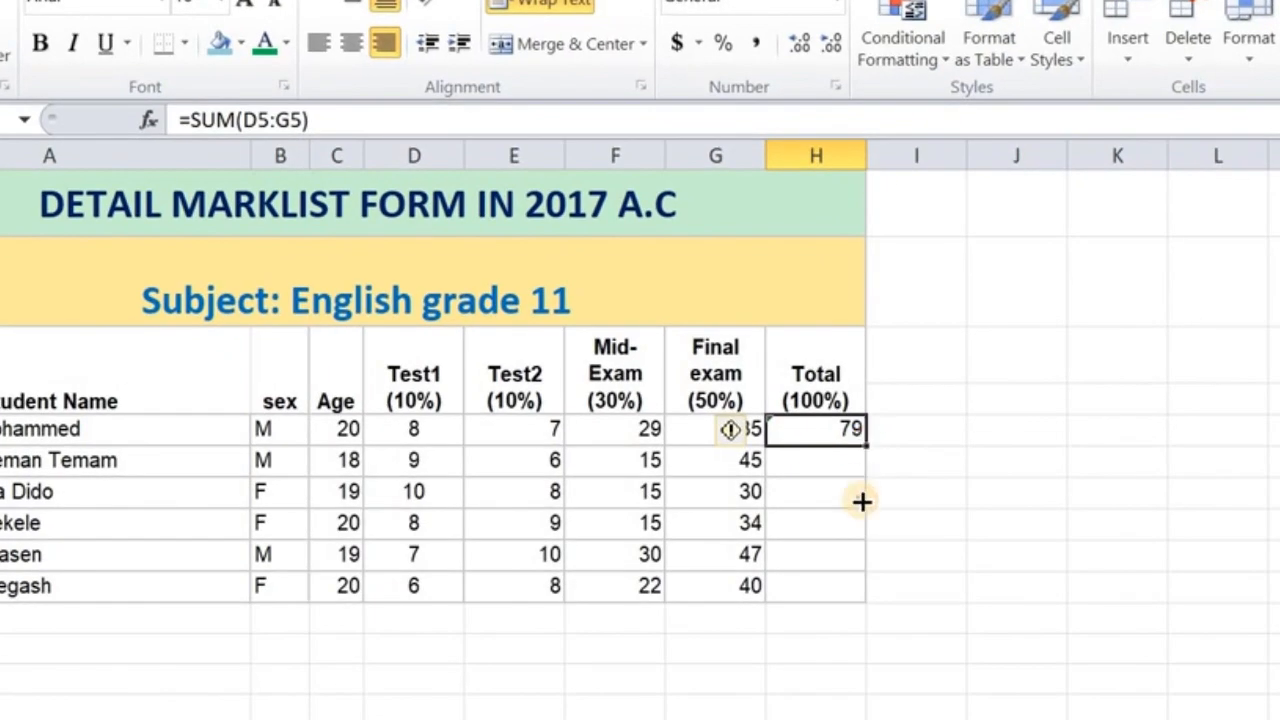
drag(862, 501, 849, 591)
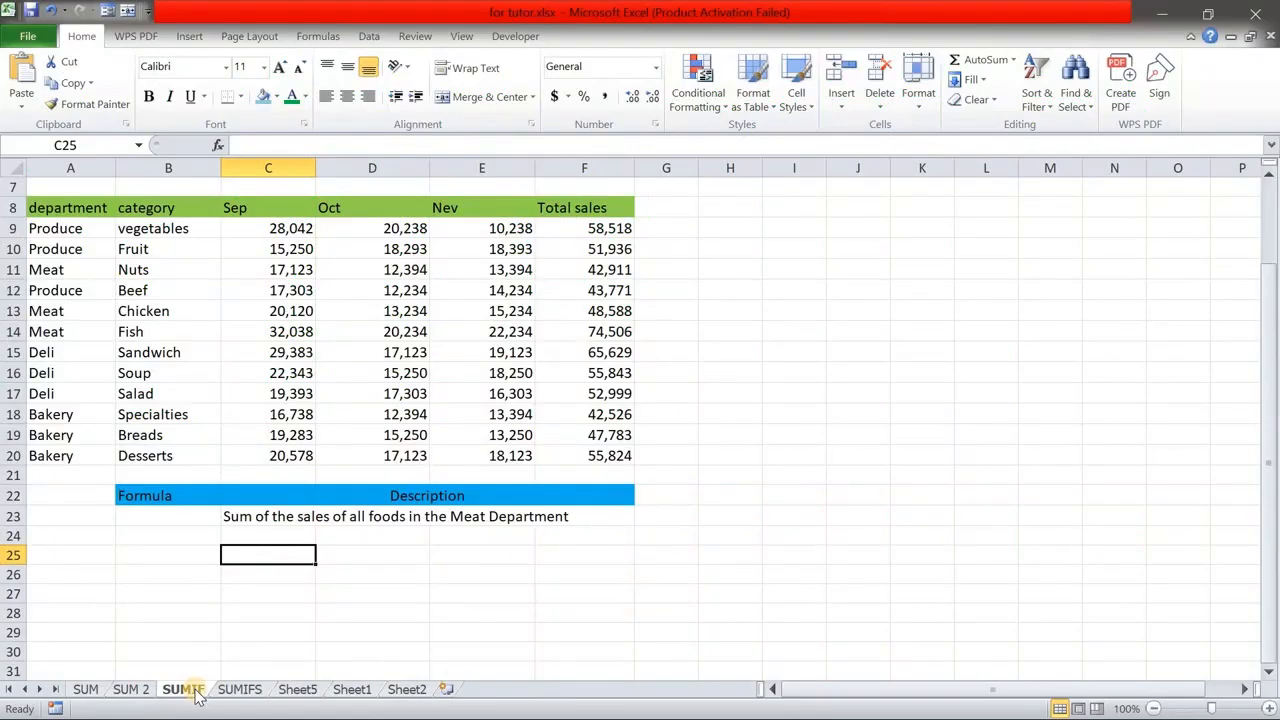
- Sum the Meat department's September sales in B23 of the SUMIF sheet with =SUMIF(A9:A20,A14,C9:C20)
key(Up)
key(Left)
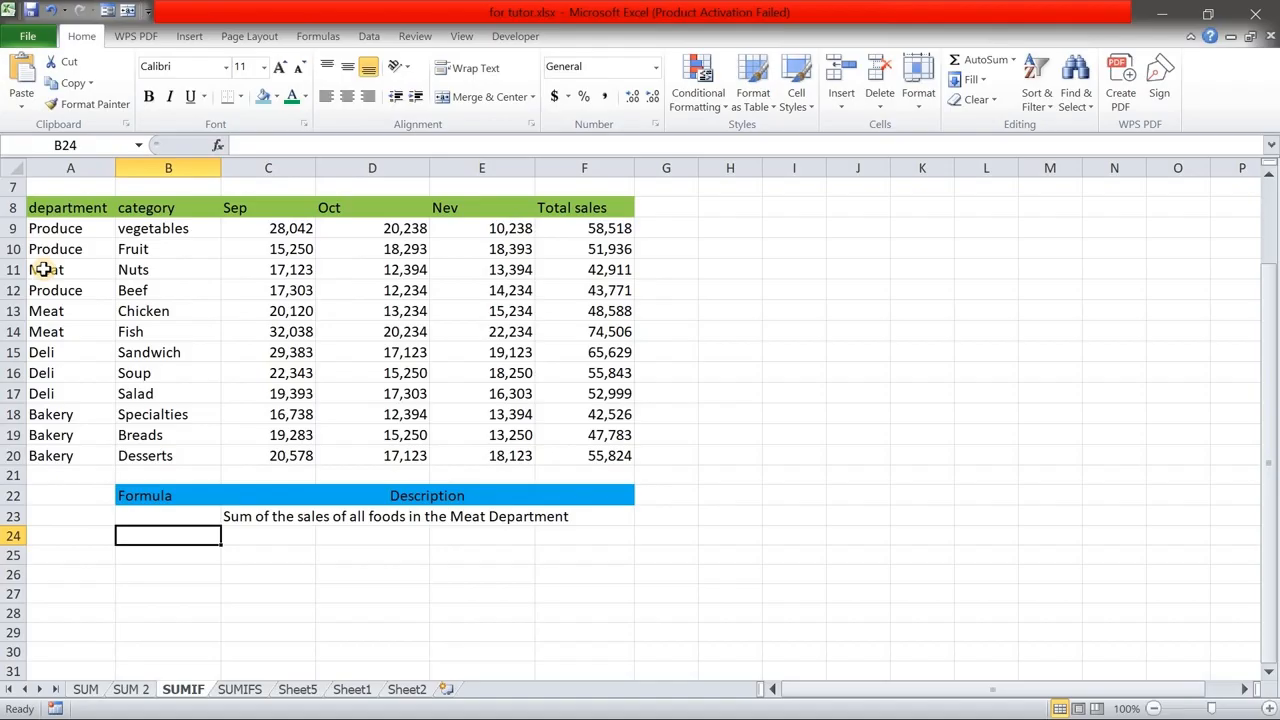
click(160, 517)
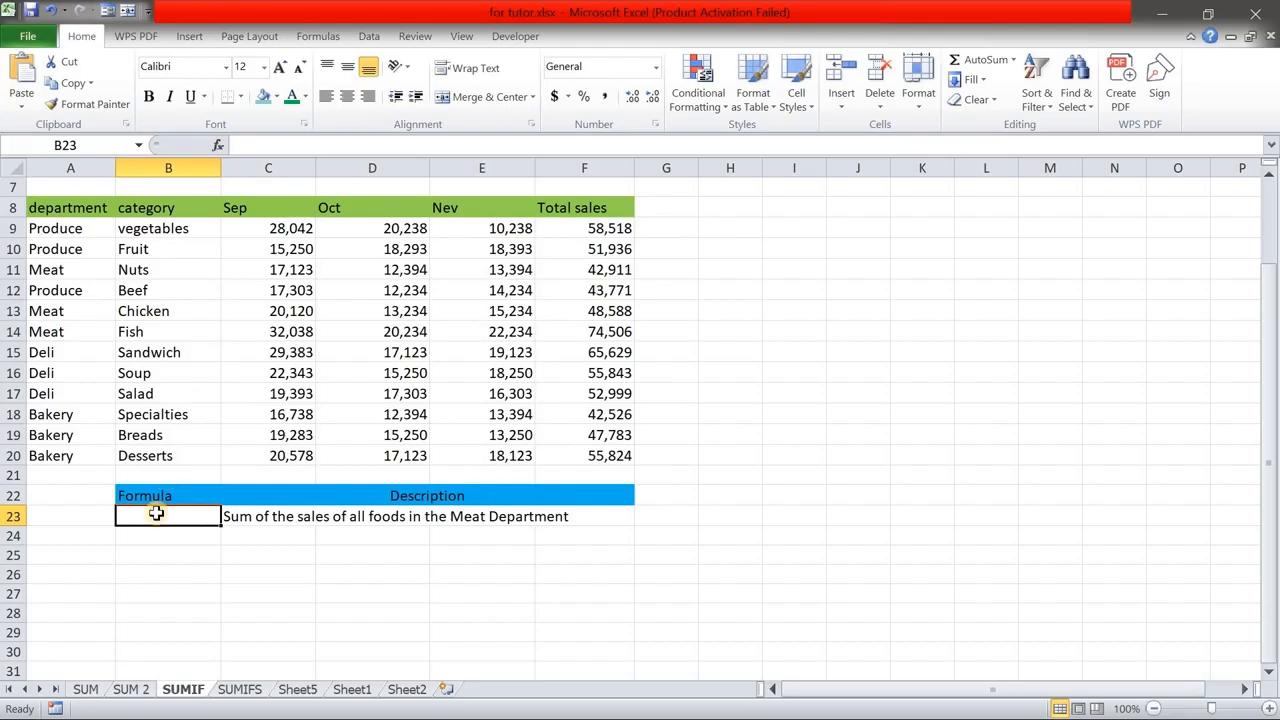
text(=)
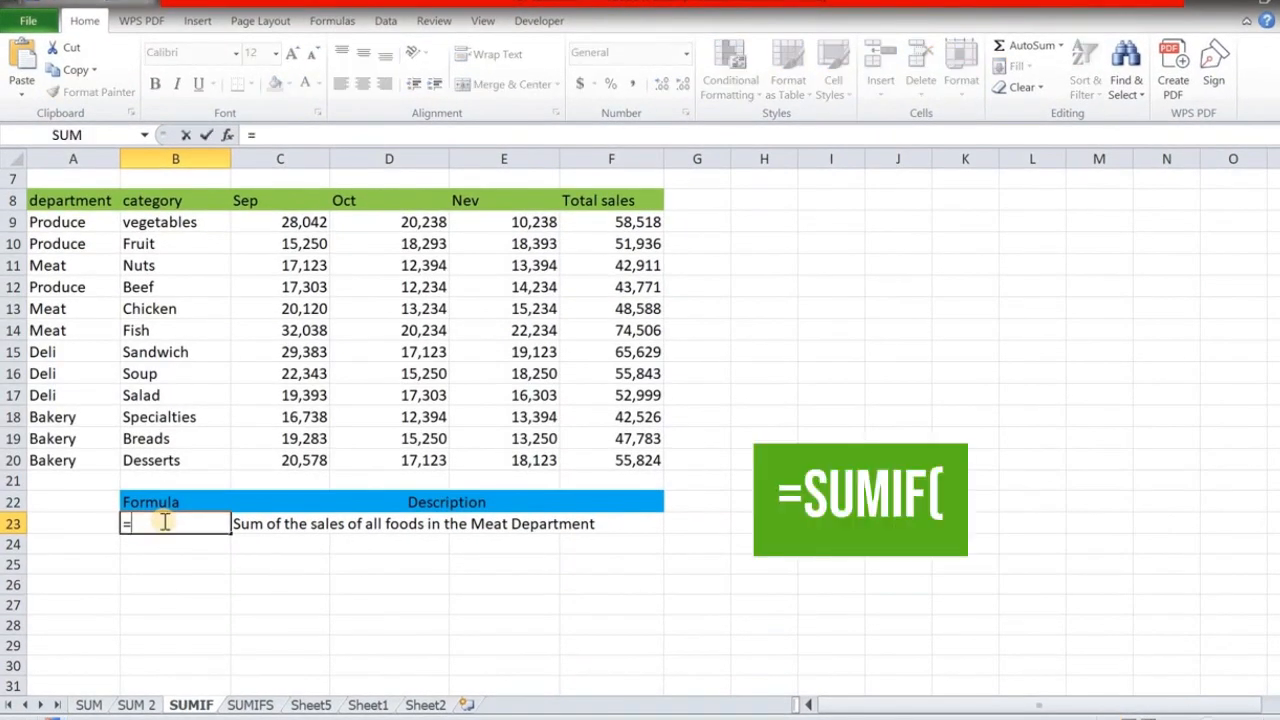
text(sumi)
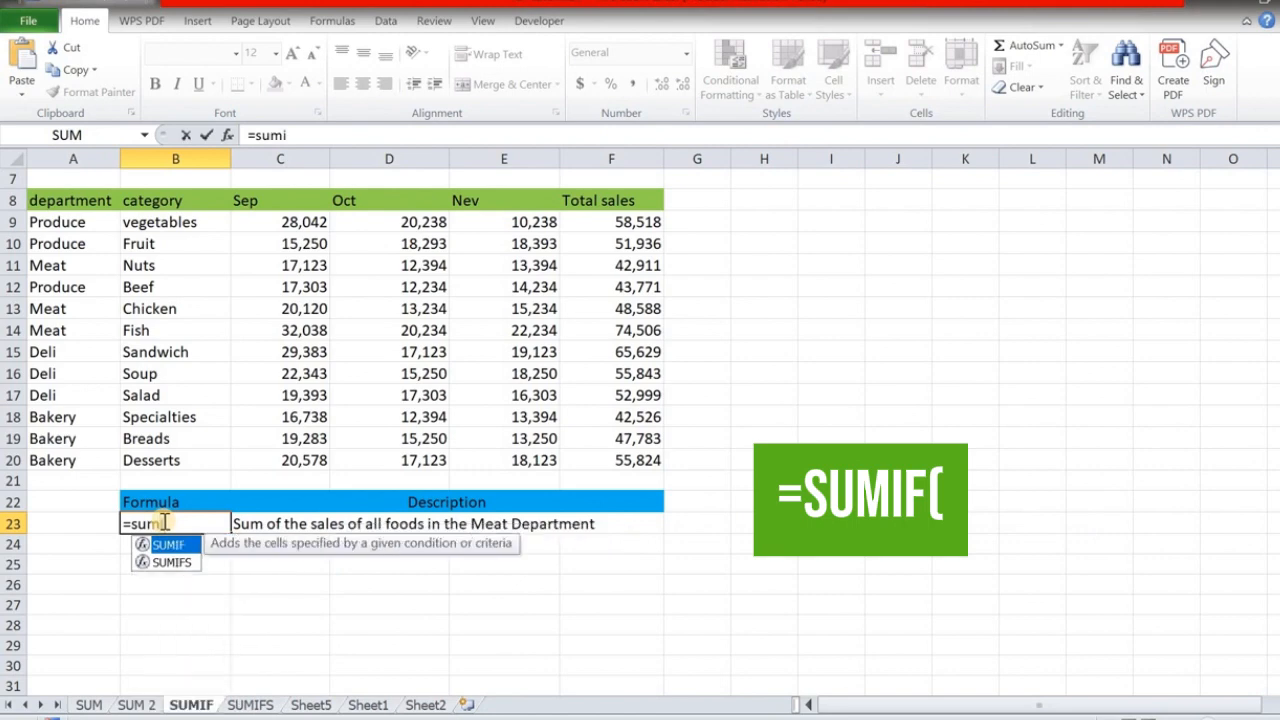
text(f()
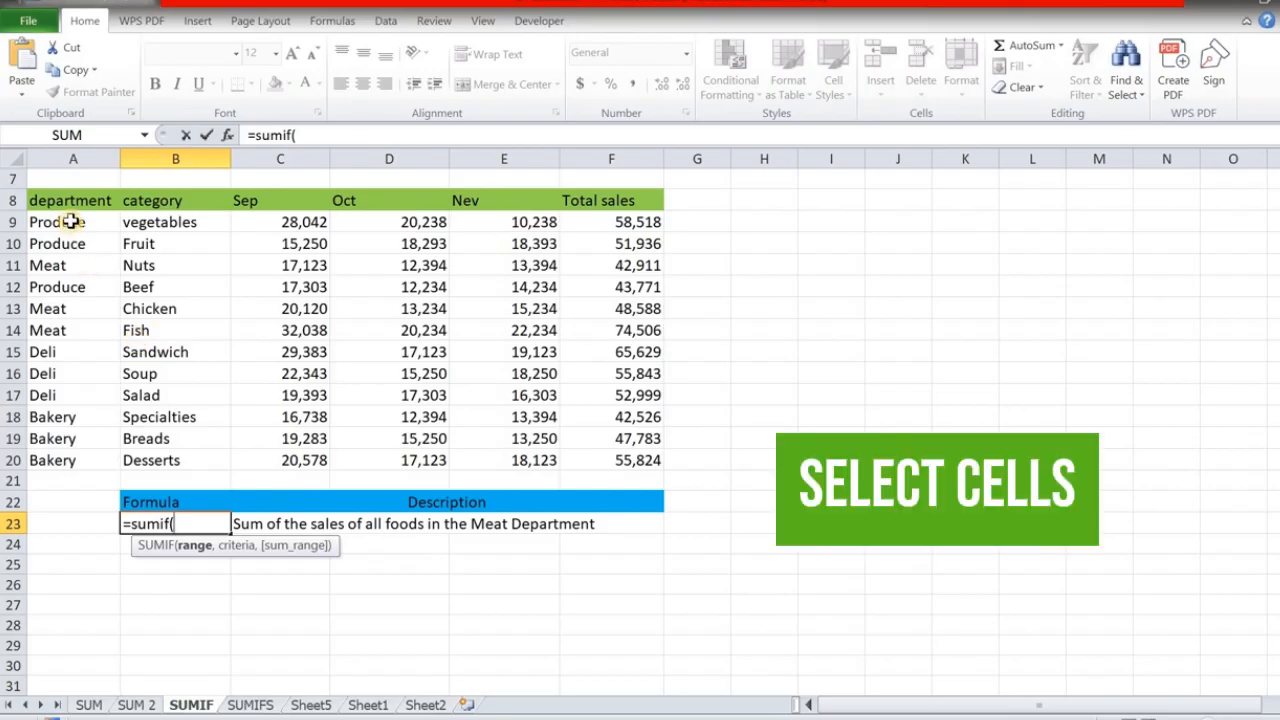
drag(72, 222, 68, 461)
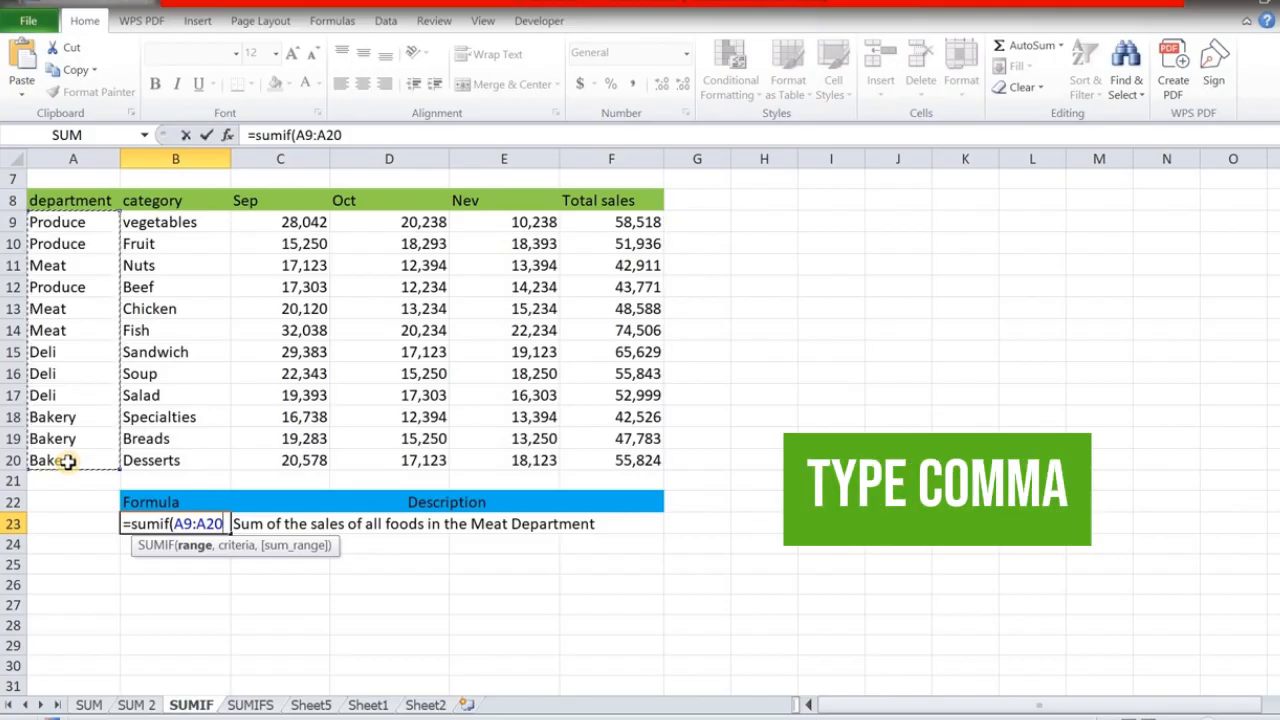
text(,)
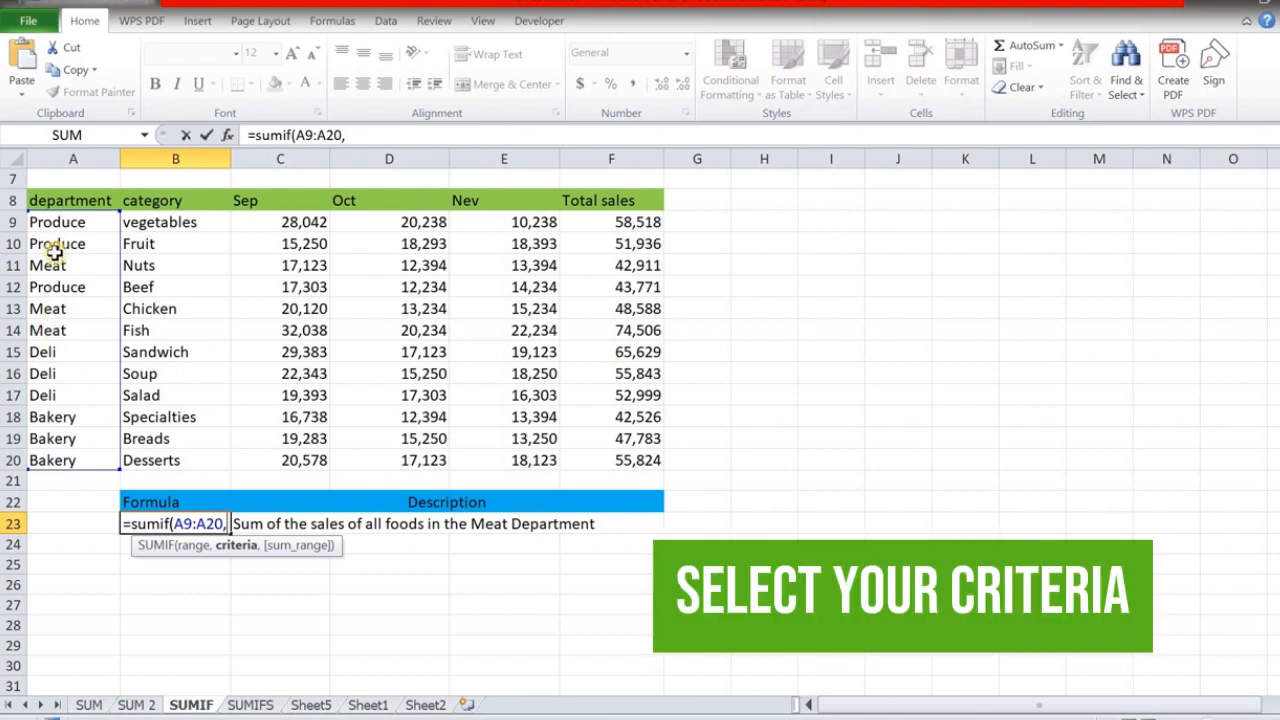
click(47, 330)
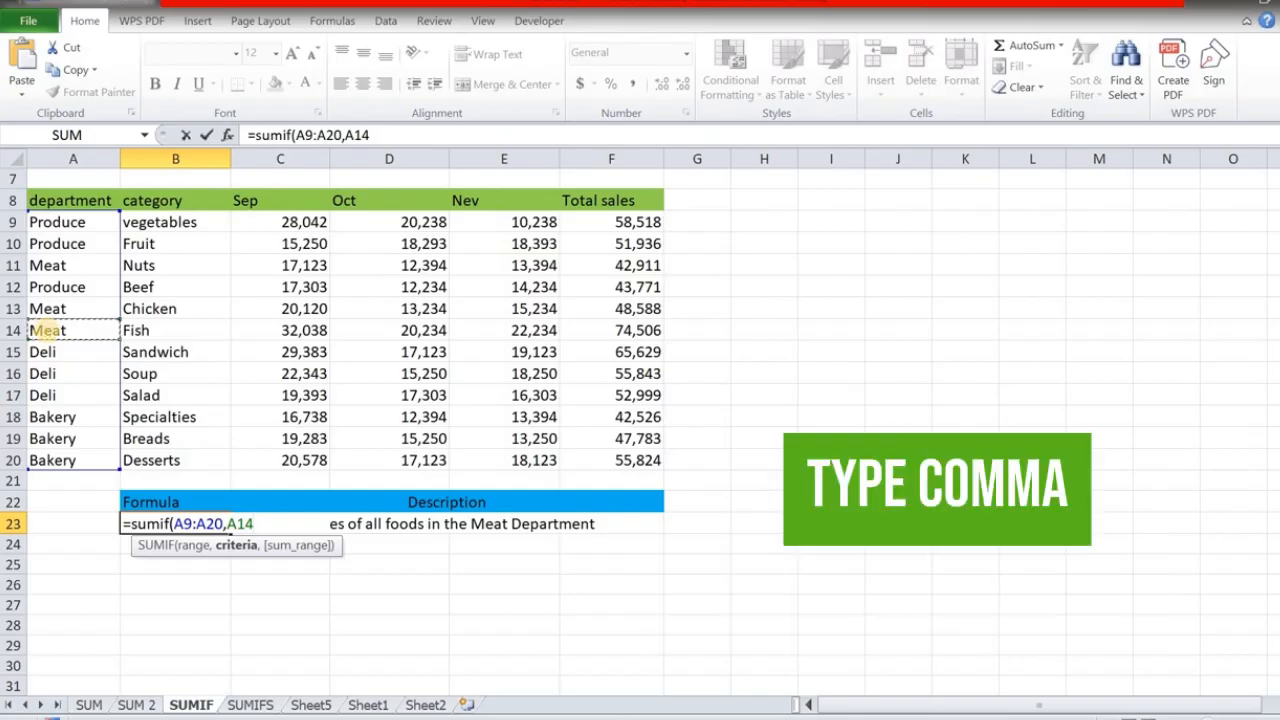
text(,)
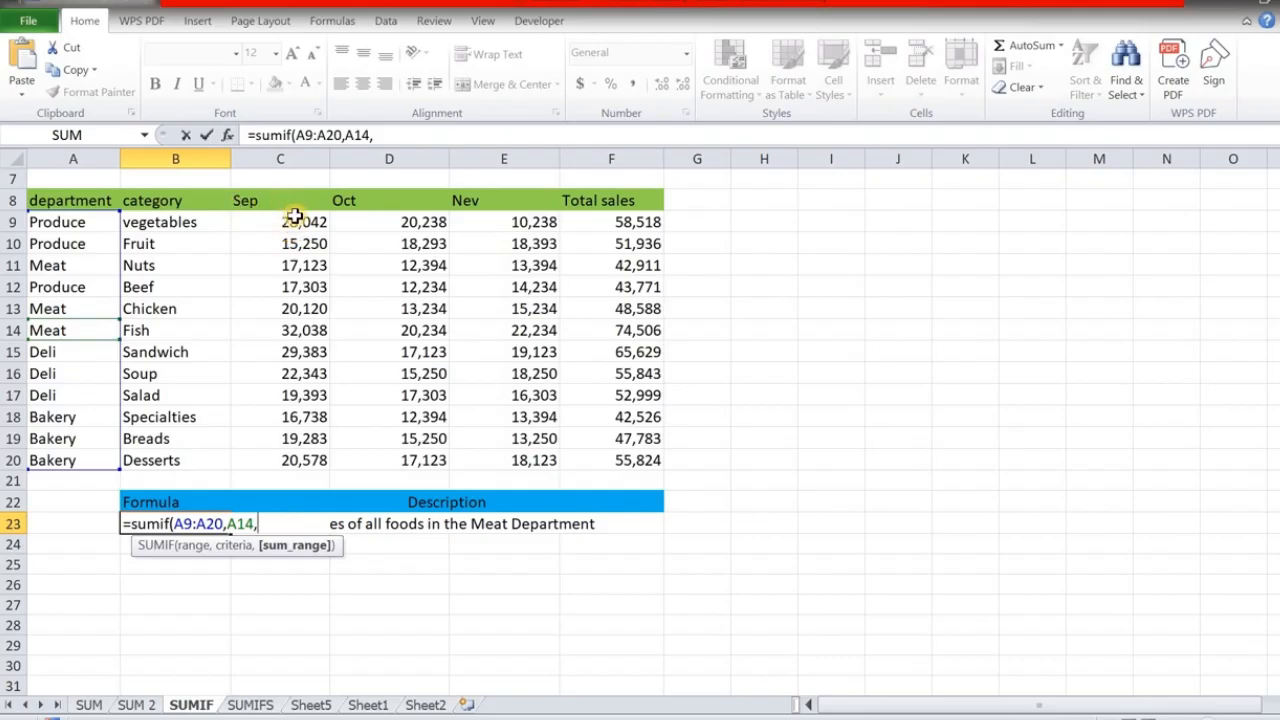
drag(295, 218, 289, 458)
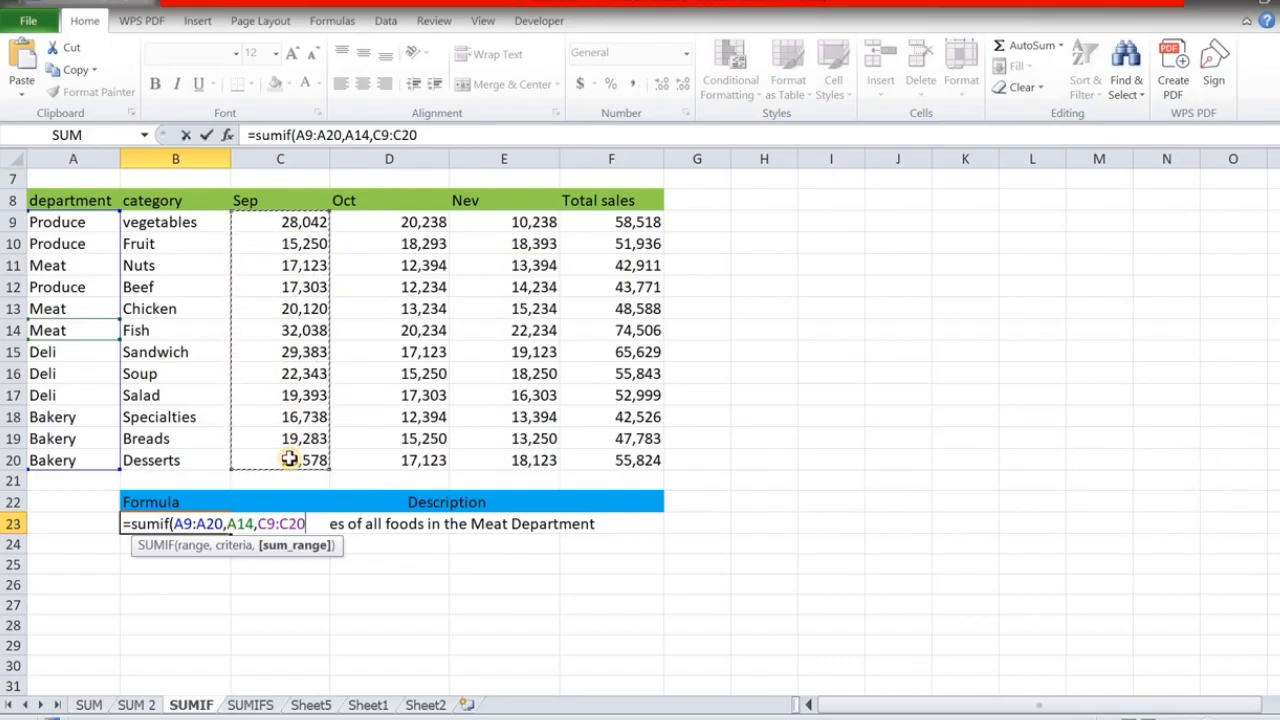
text())
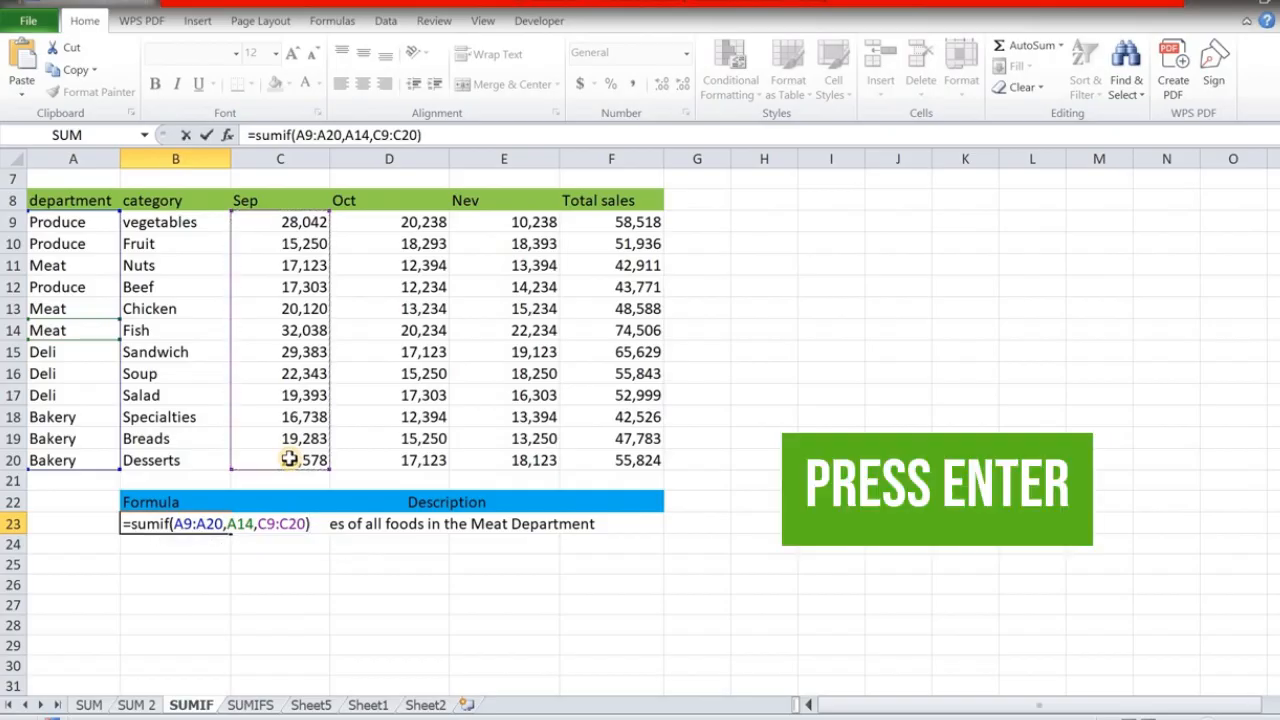
key(Return)
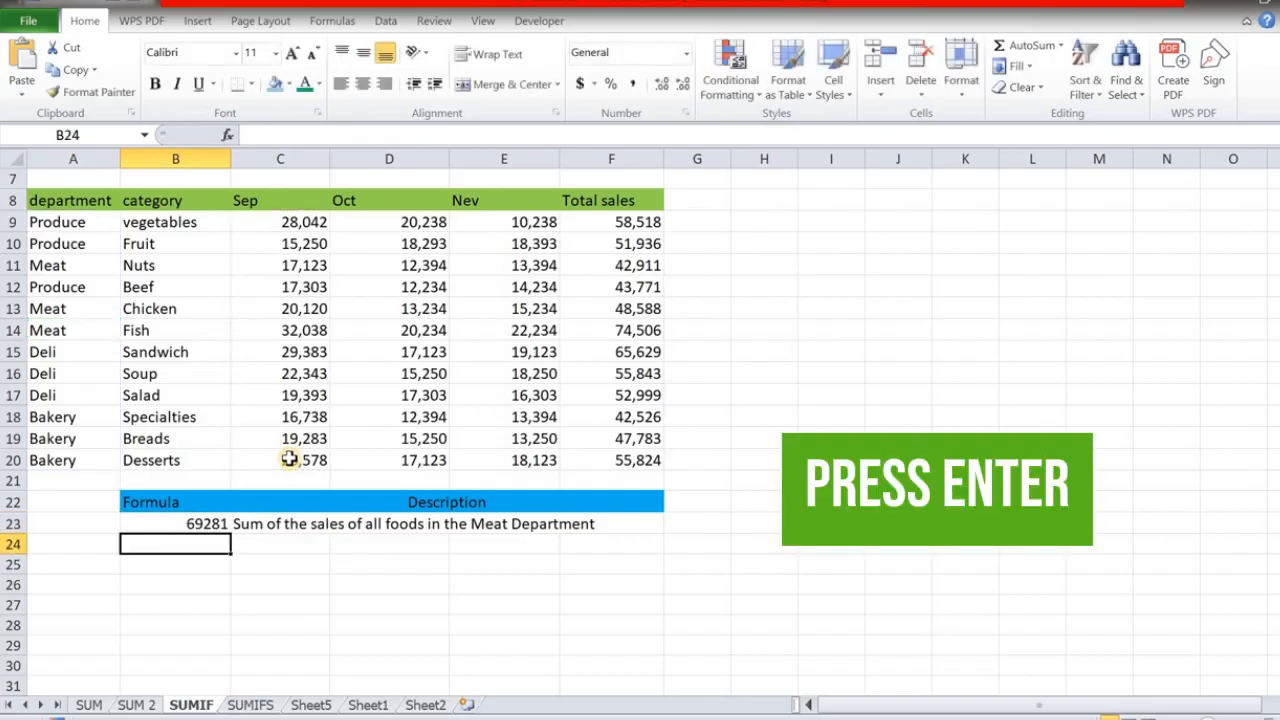
- Replace the formula in B23 with =SUMIF(A9:A20,A11,F9:F20) to sum the Meat department's total sales
click(210, 523)
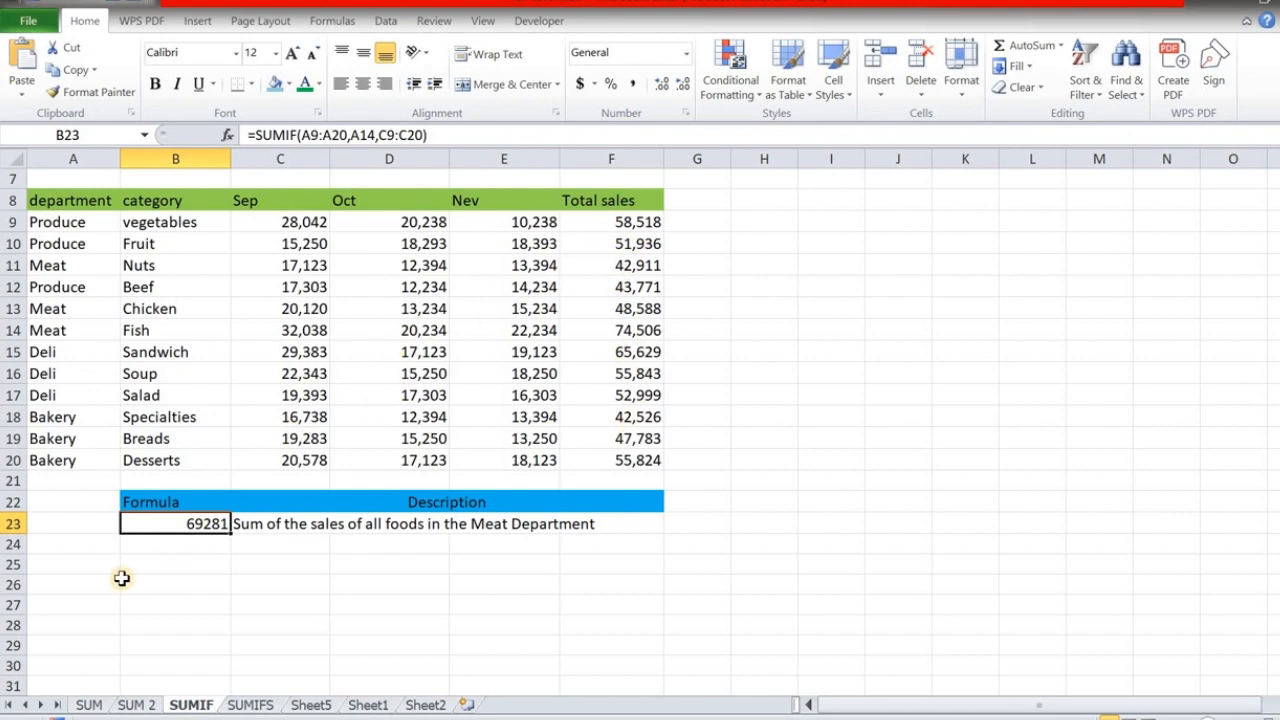
text(=)
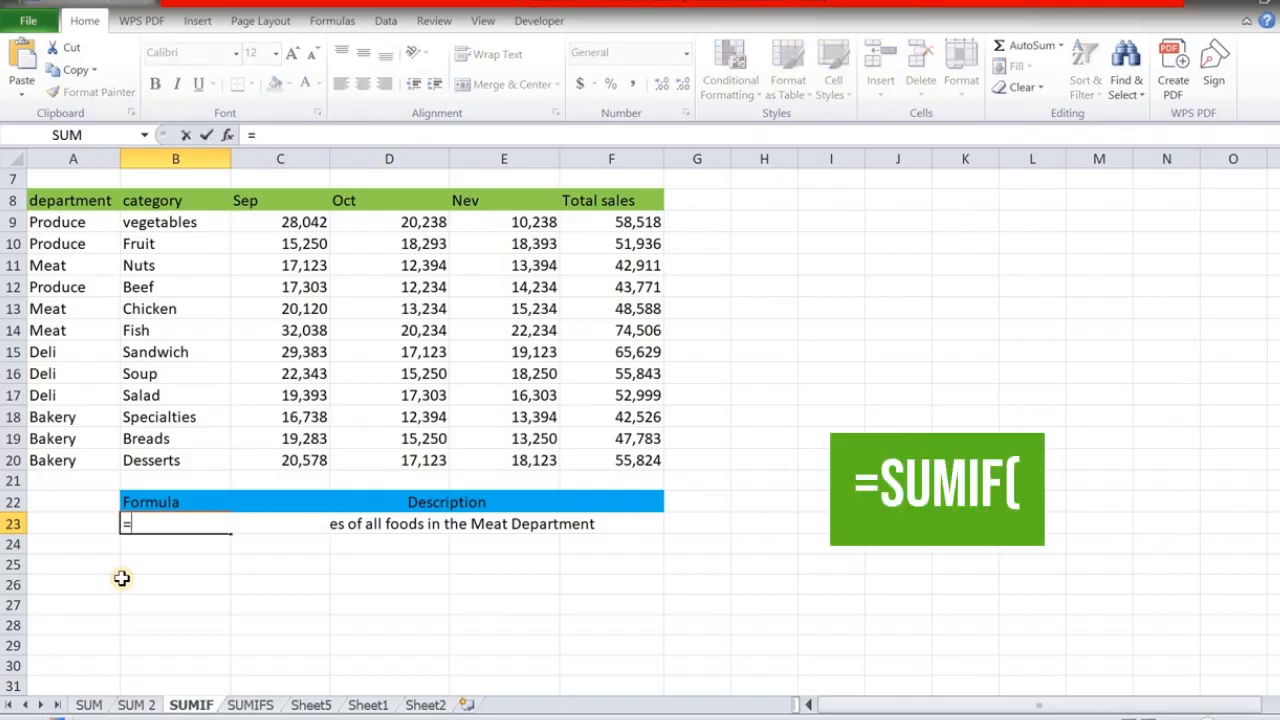
text(sum)
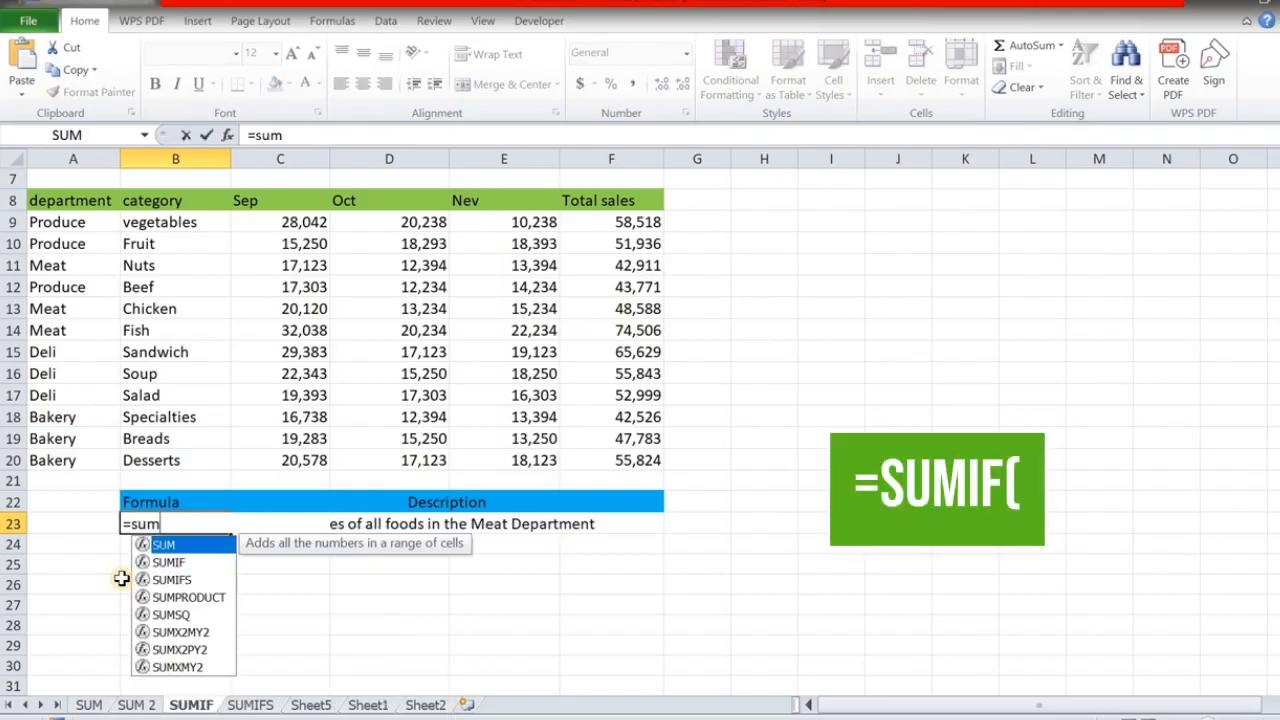
text(if()
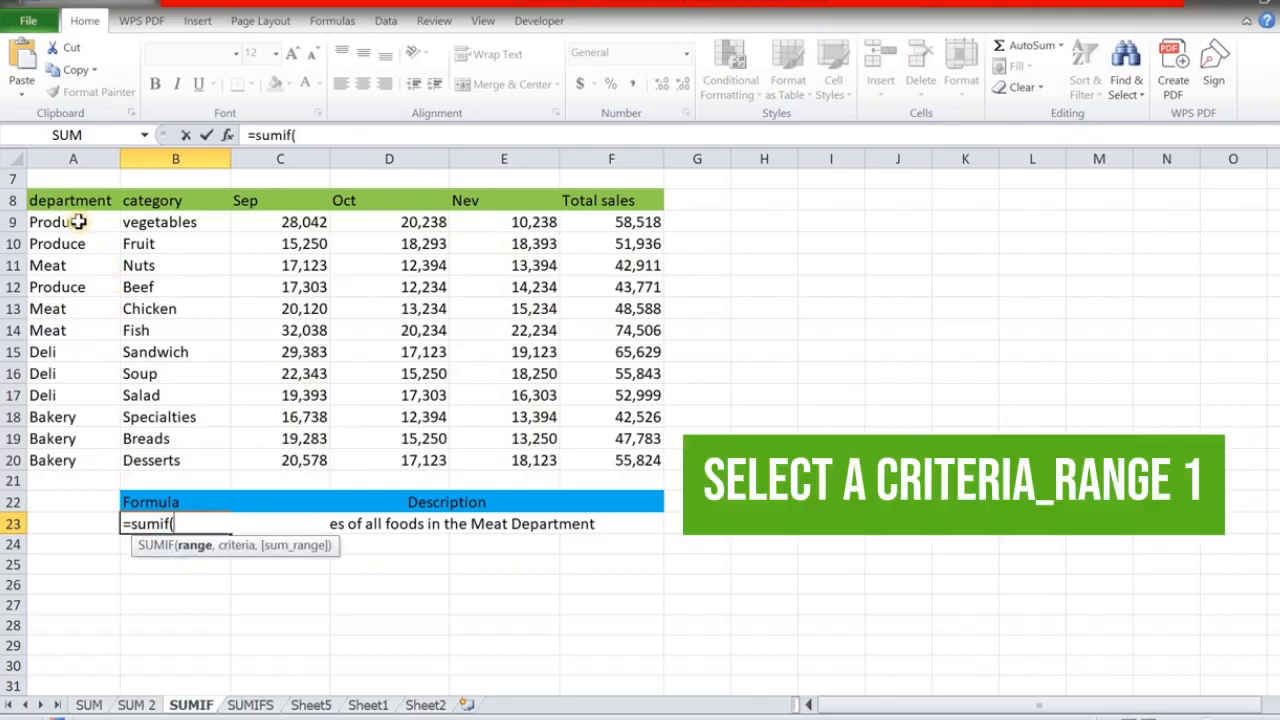
click(78, 221)
drag(78, 221, 75, 456)
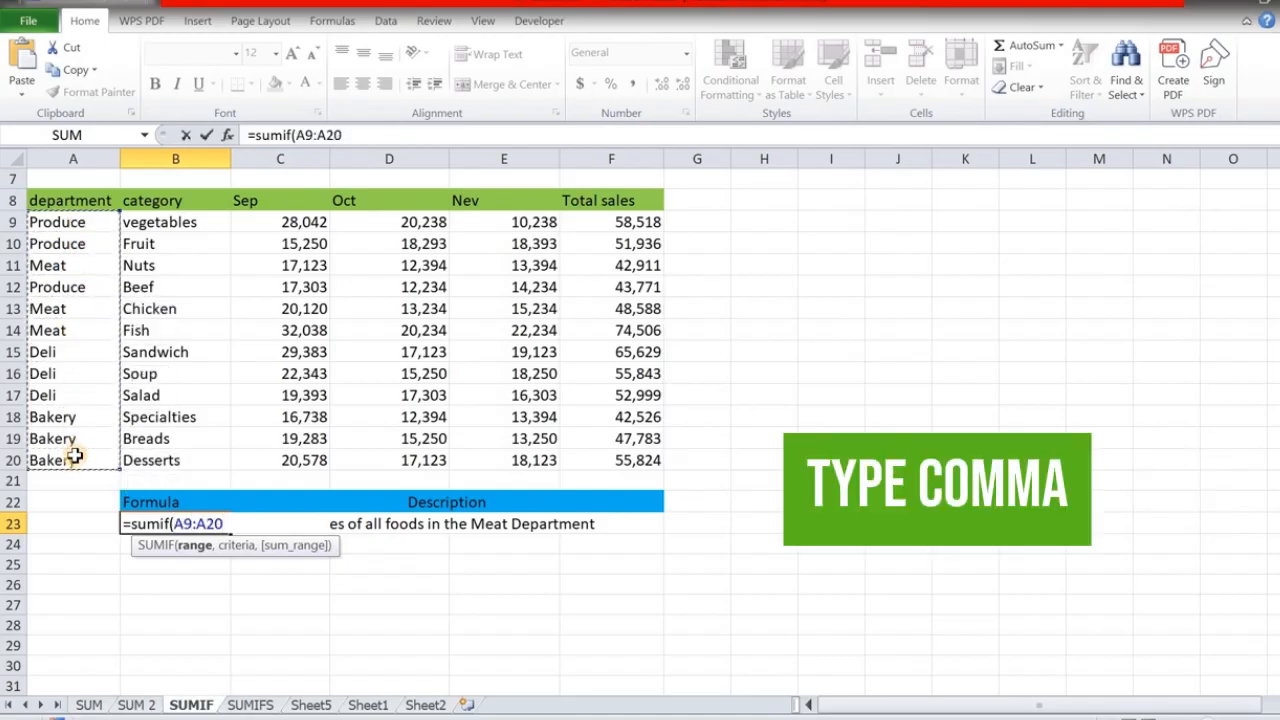
text(,)
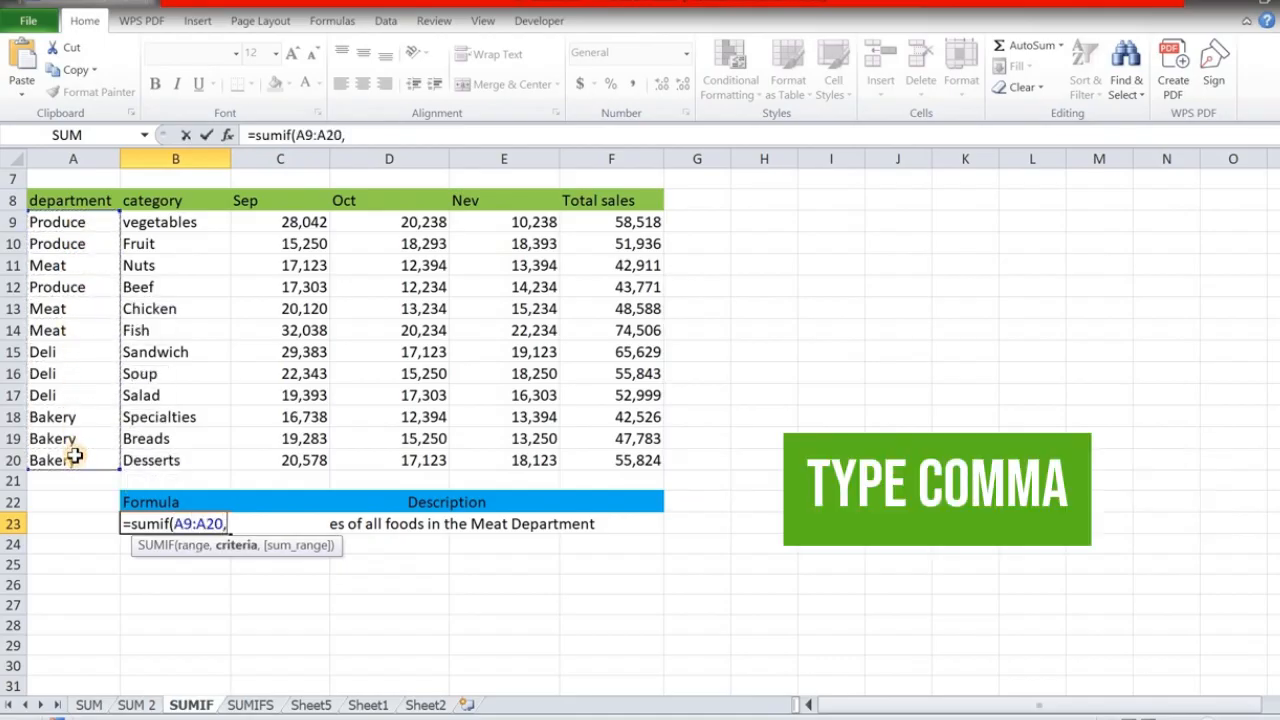
click(62, 266)
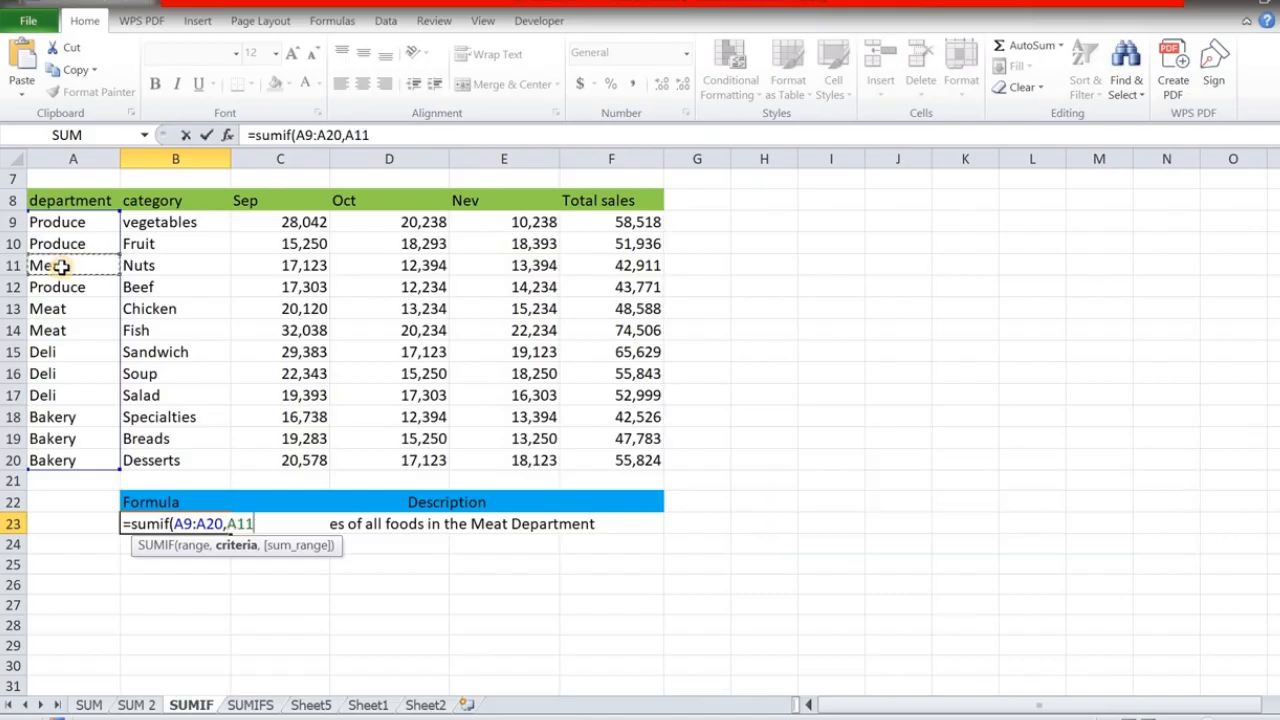
text(,)
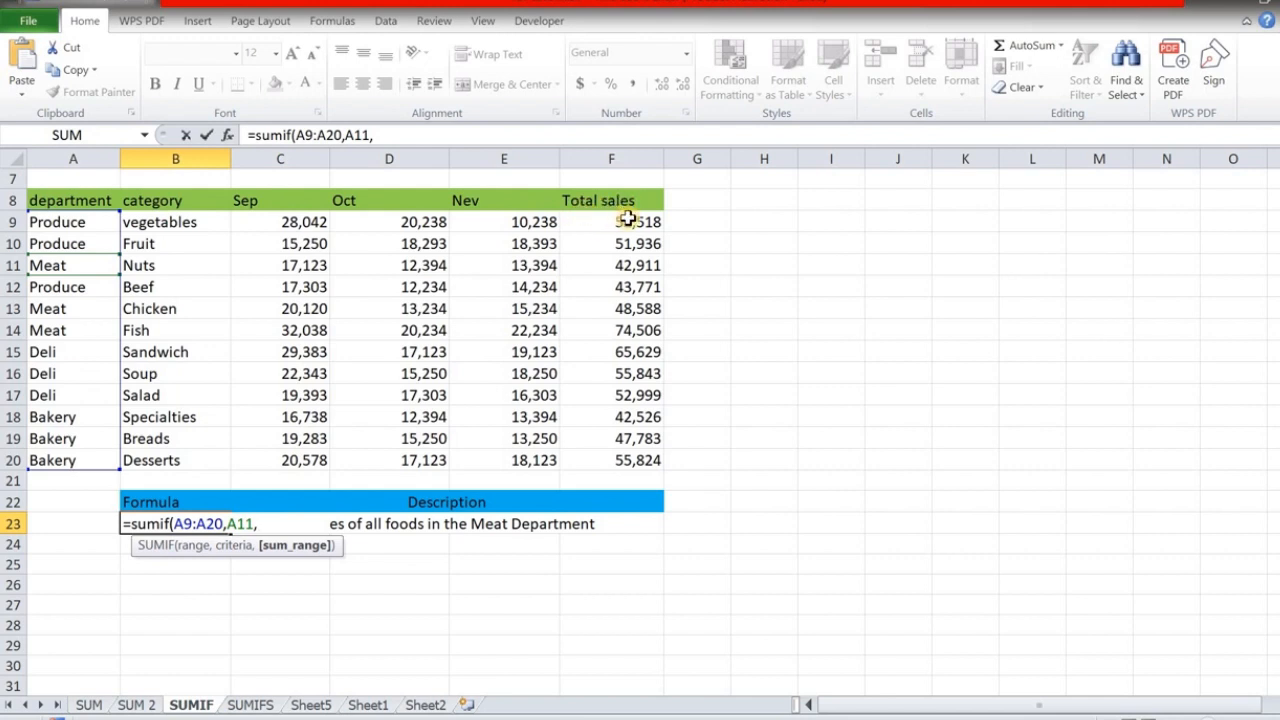
drag(627, 219, 620, 457)
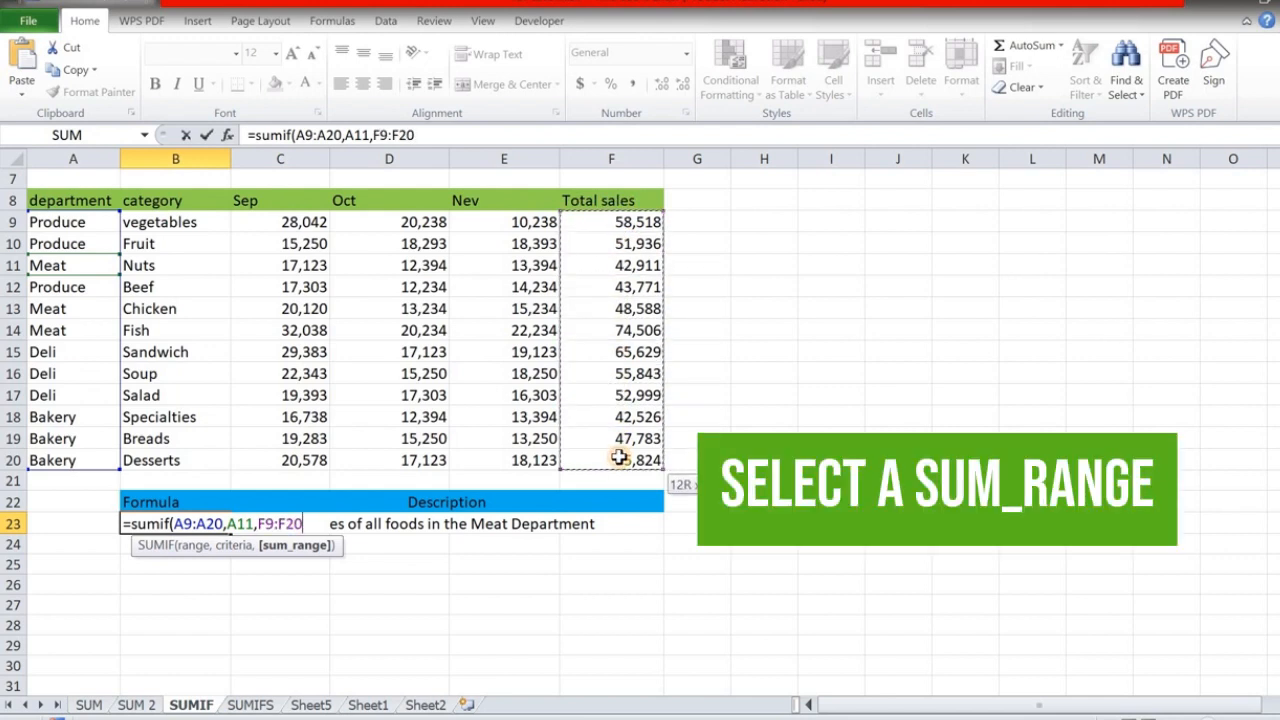
key(Return)
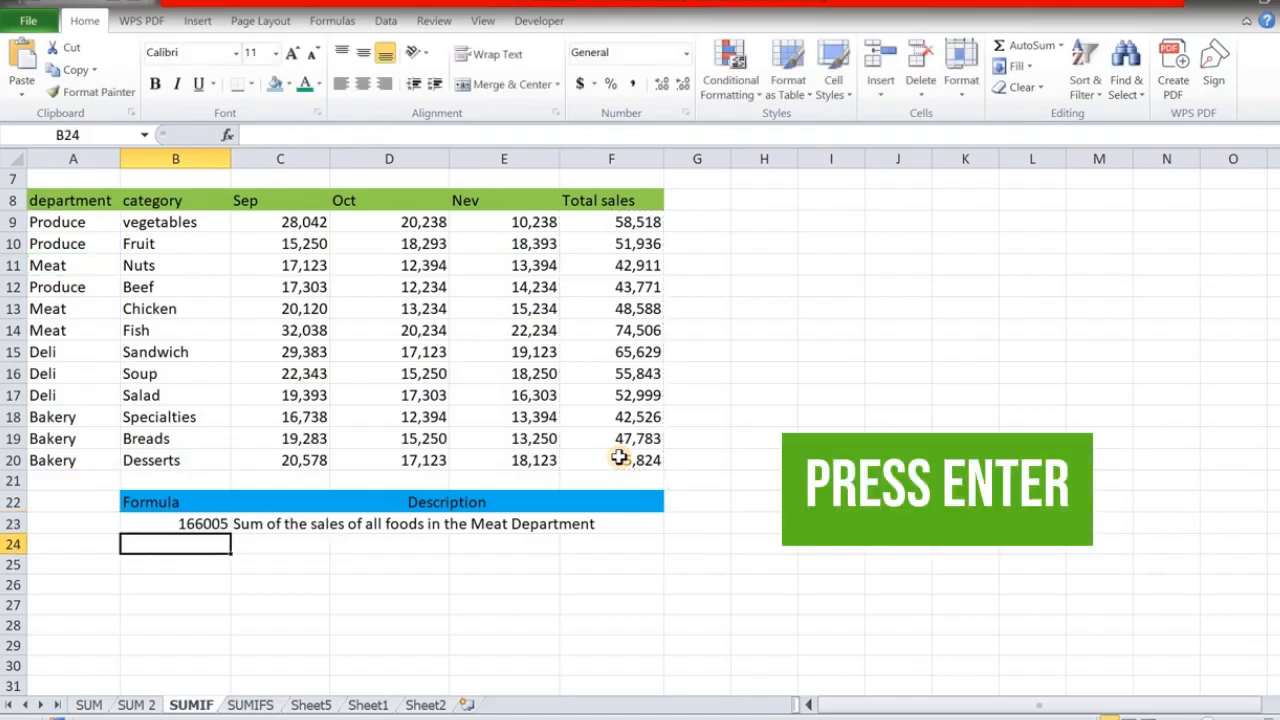
click(203, 530)
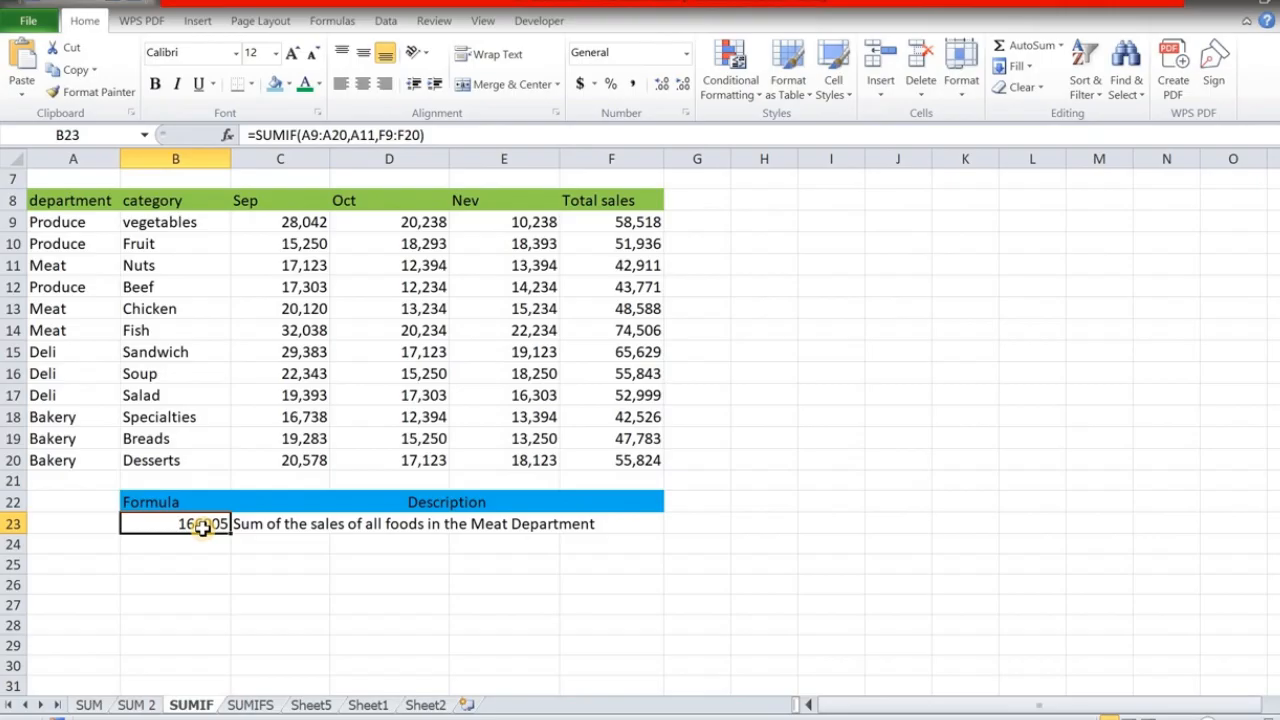
- Sum the Bakery department's sales from the Nev column in B24 with =SUMIF(A9:A20,"Bakery",E9:E20)
click(174, 547)
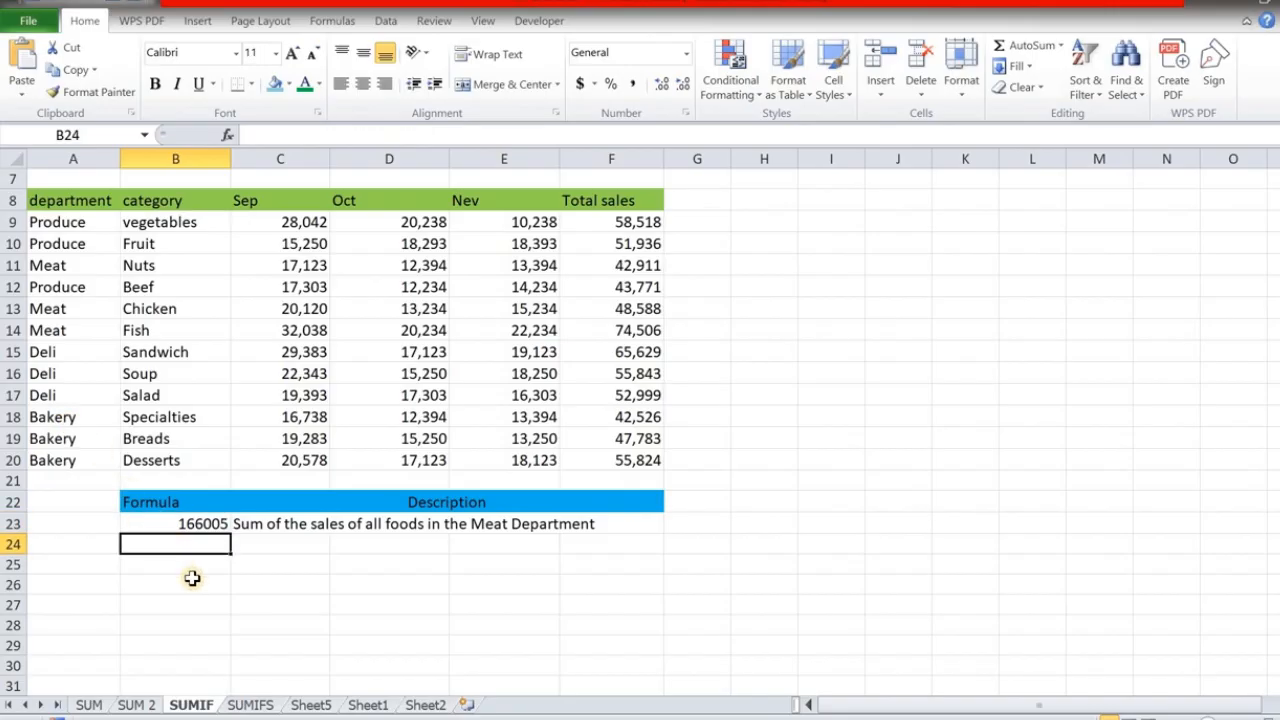
text(=)
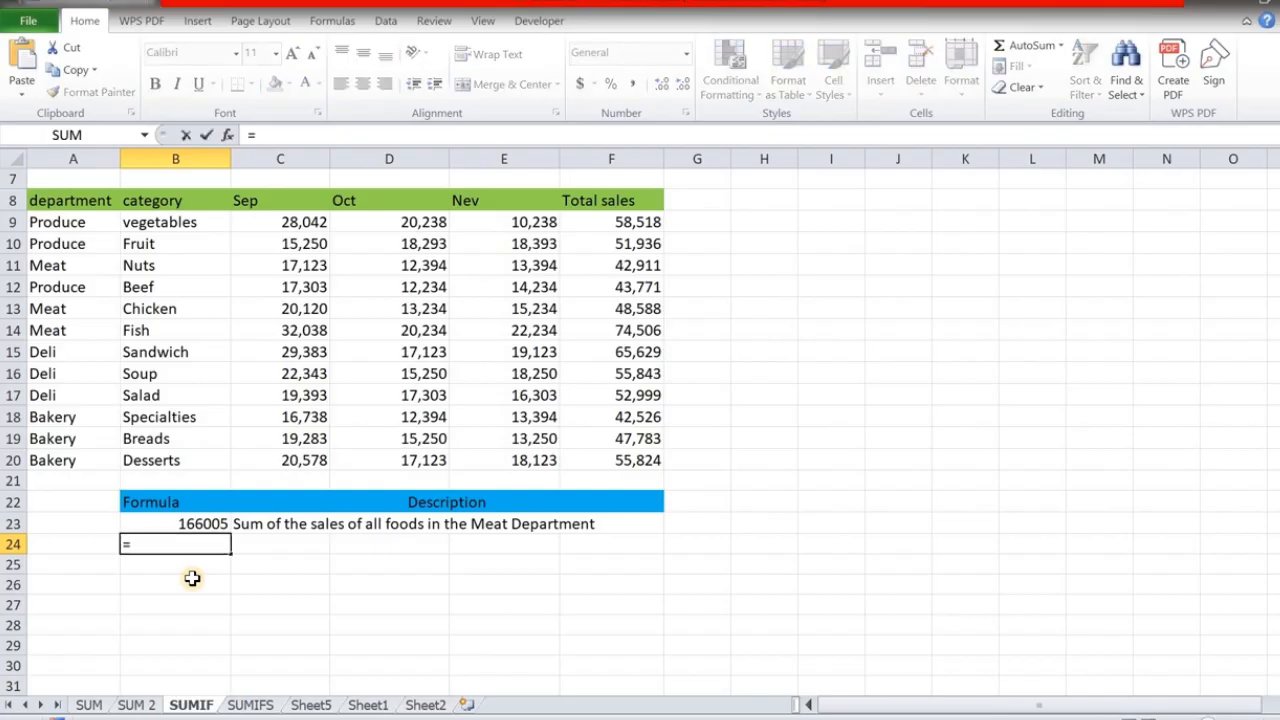
text(sumif)
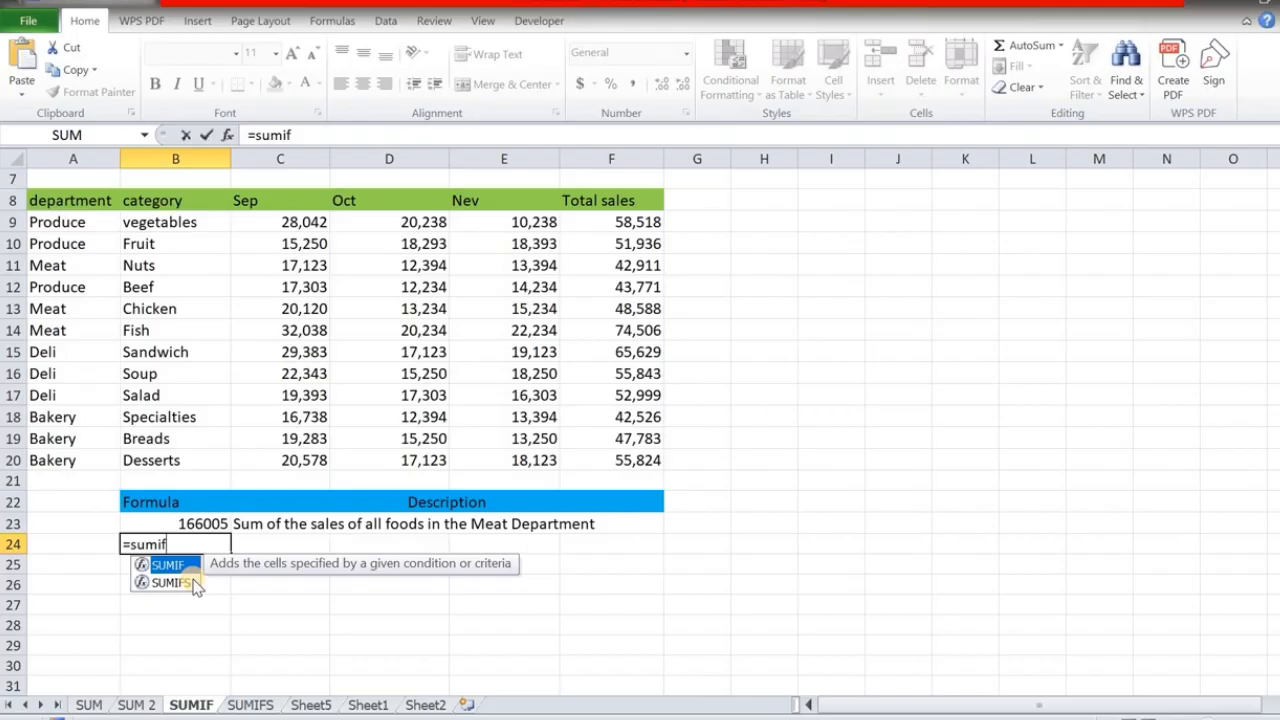
text(()
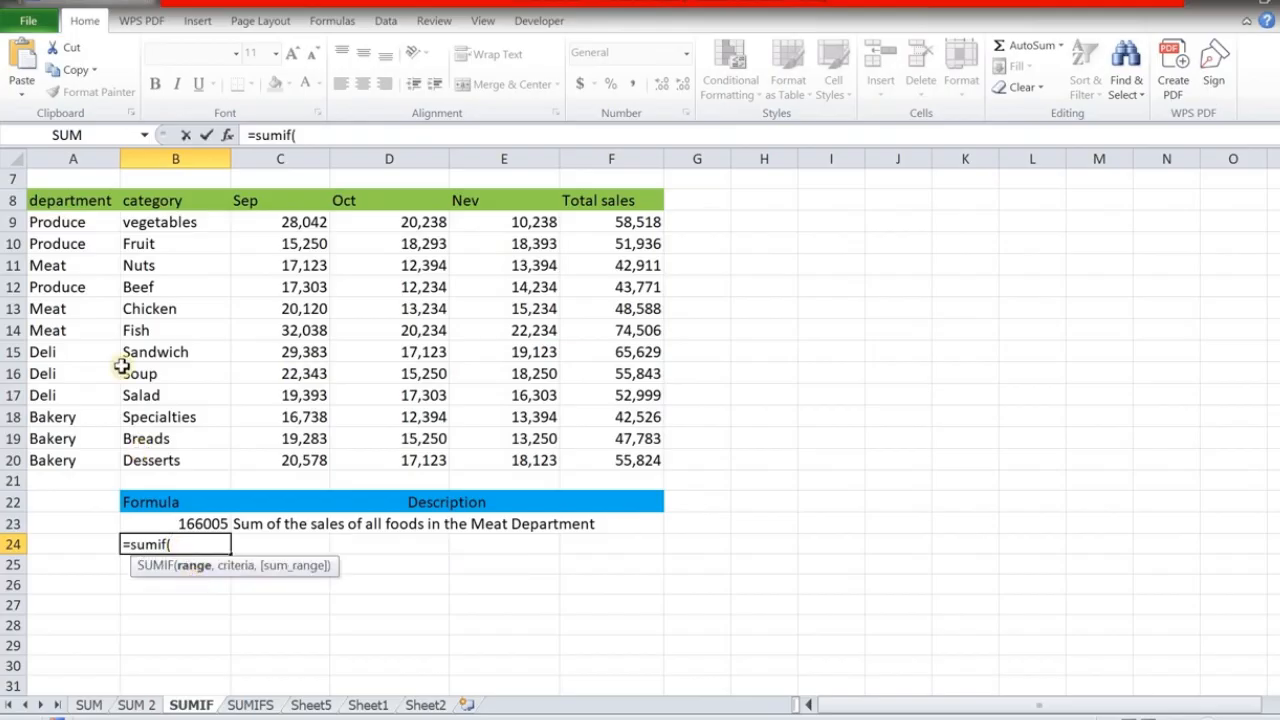
drag(86, 222, 75, 457)
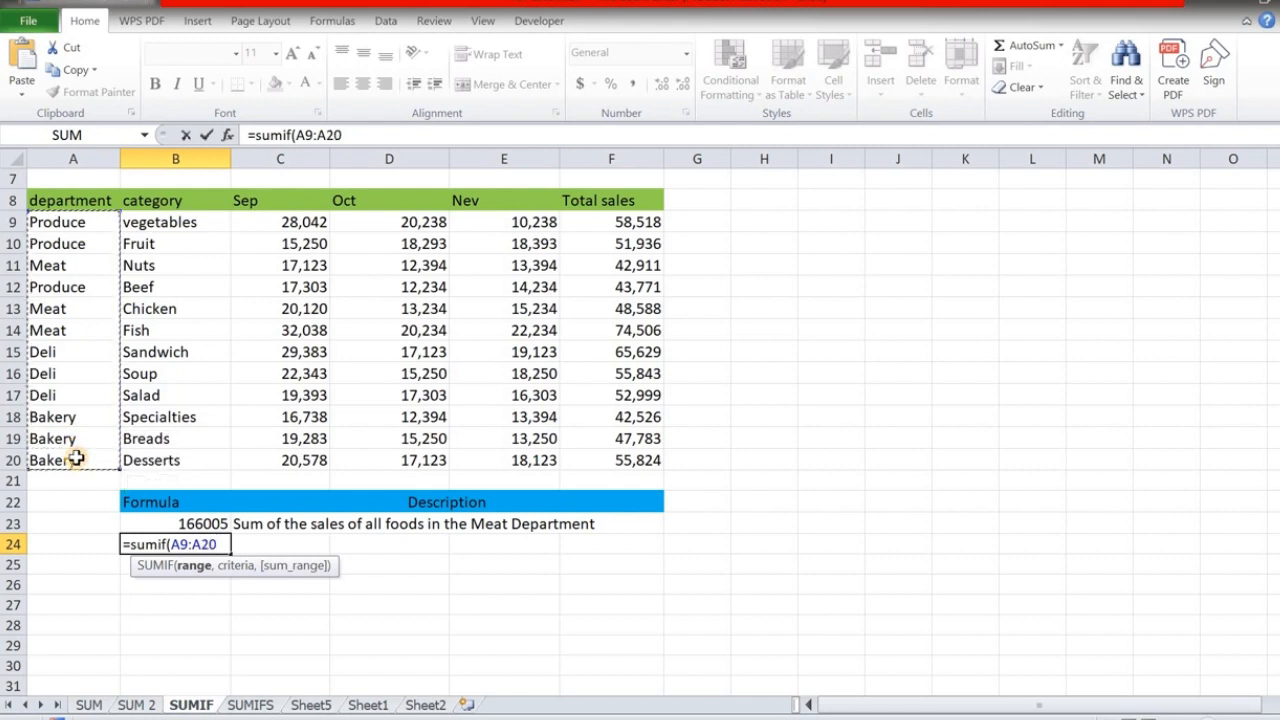
text(,)
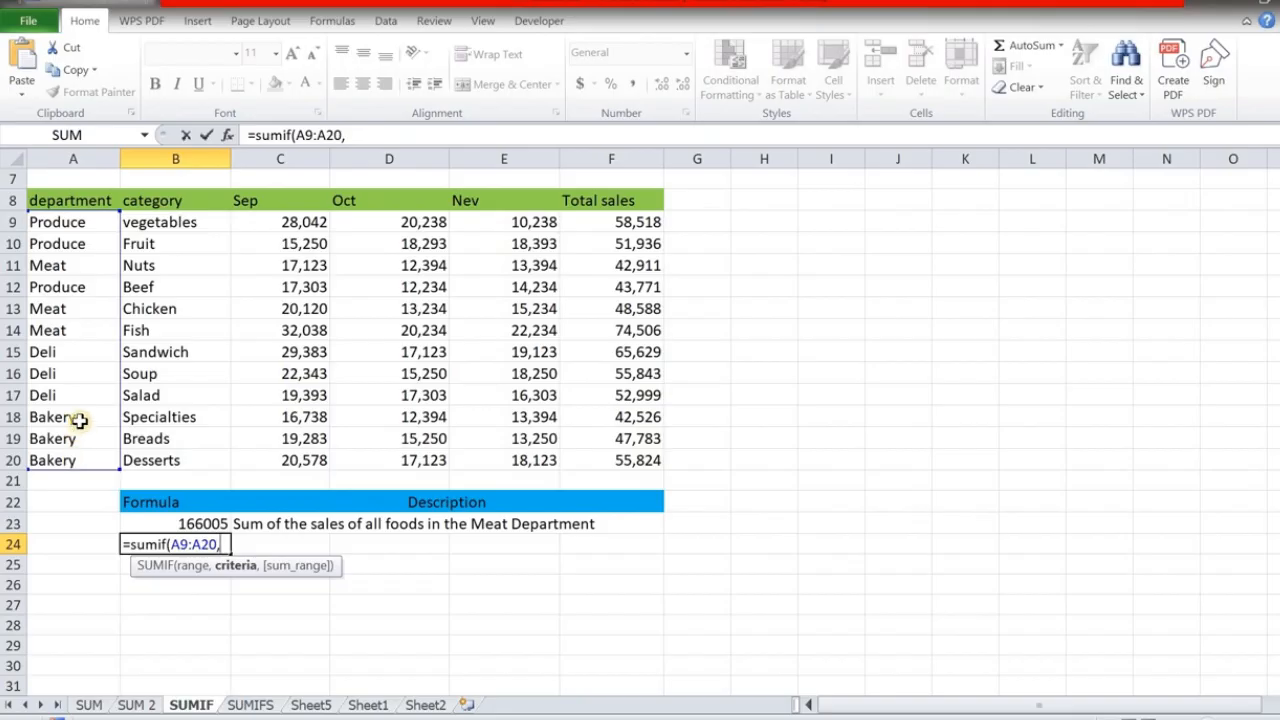
text("Bakery)
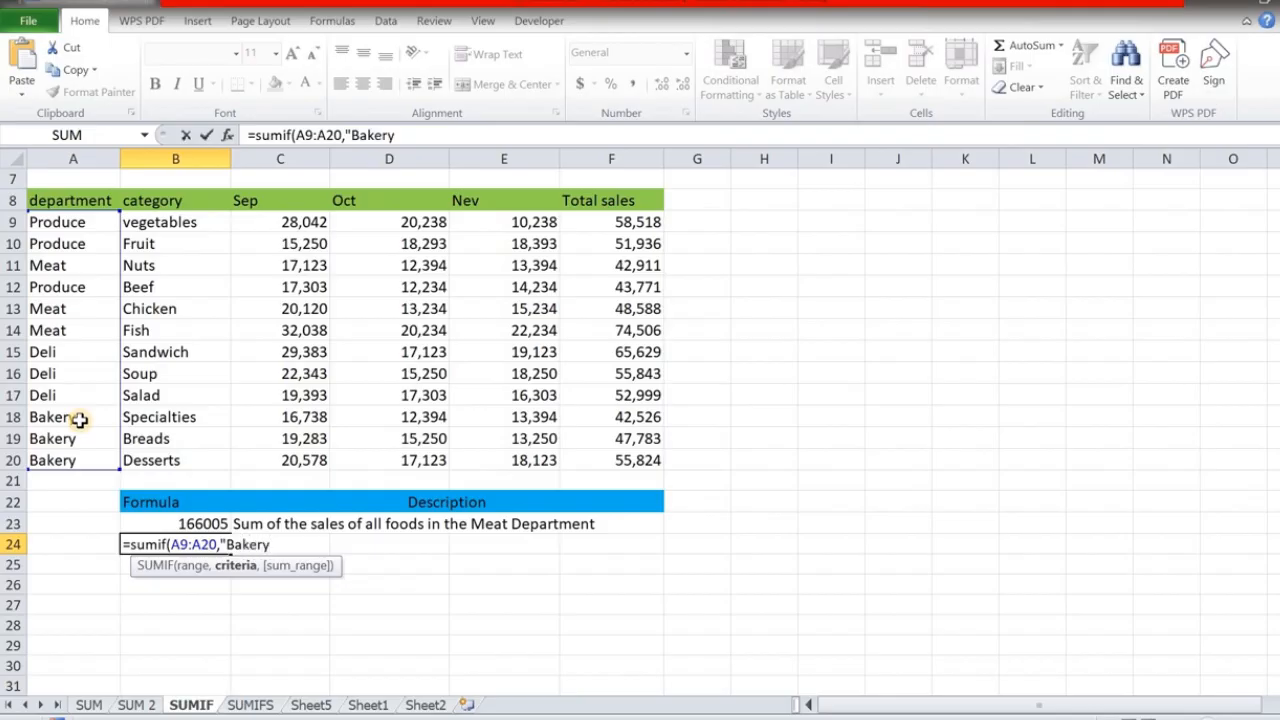
text(",)
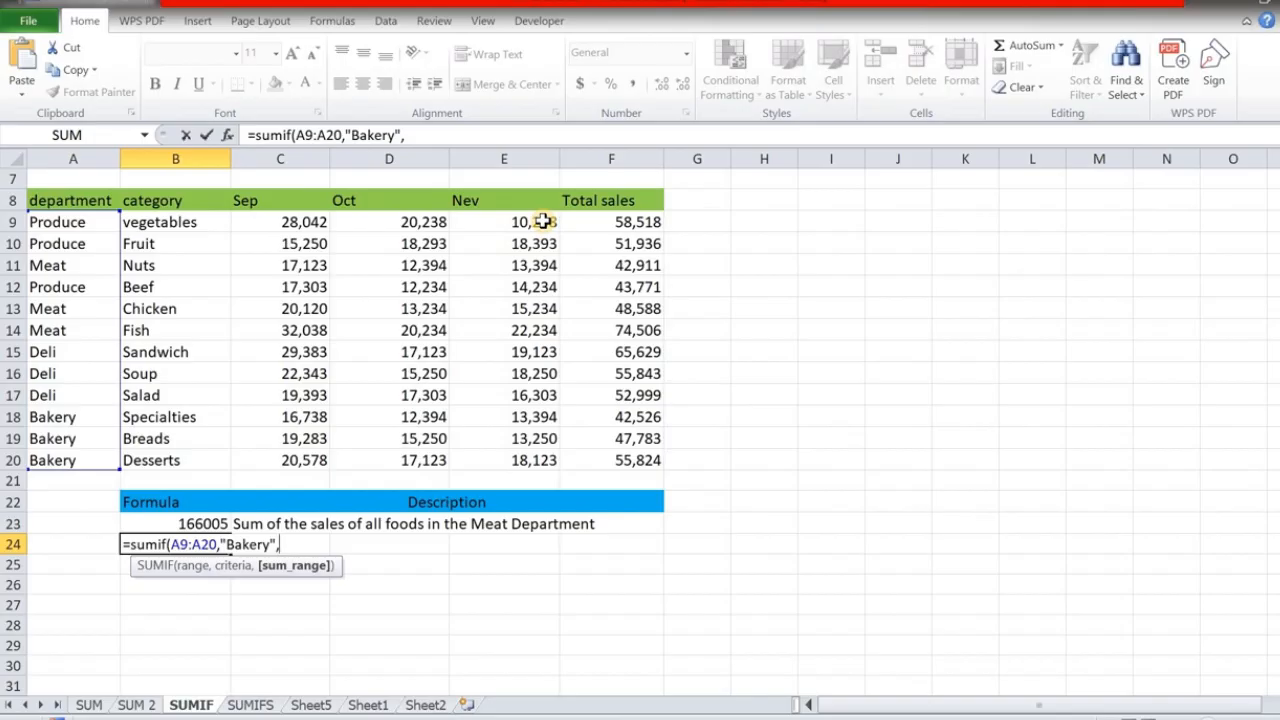
drag(541, 221, 535, 458)
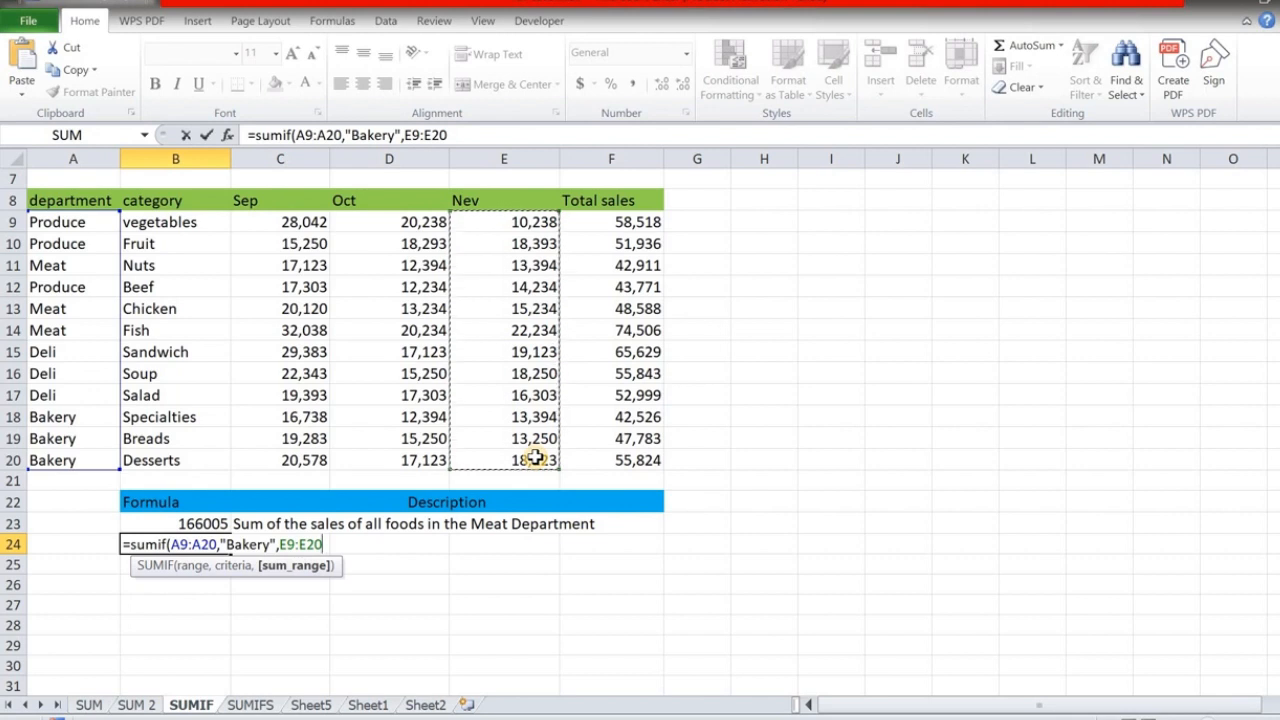
text())
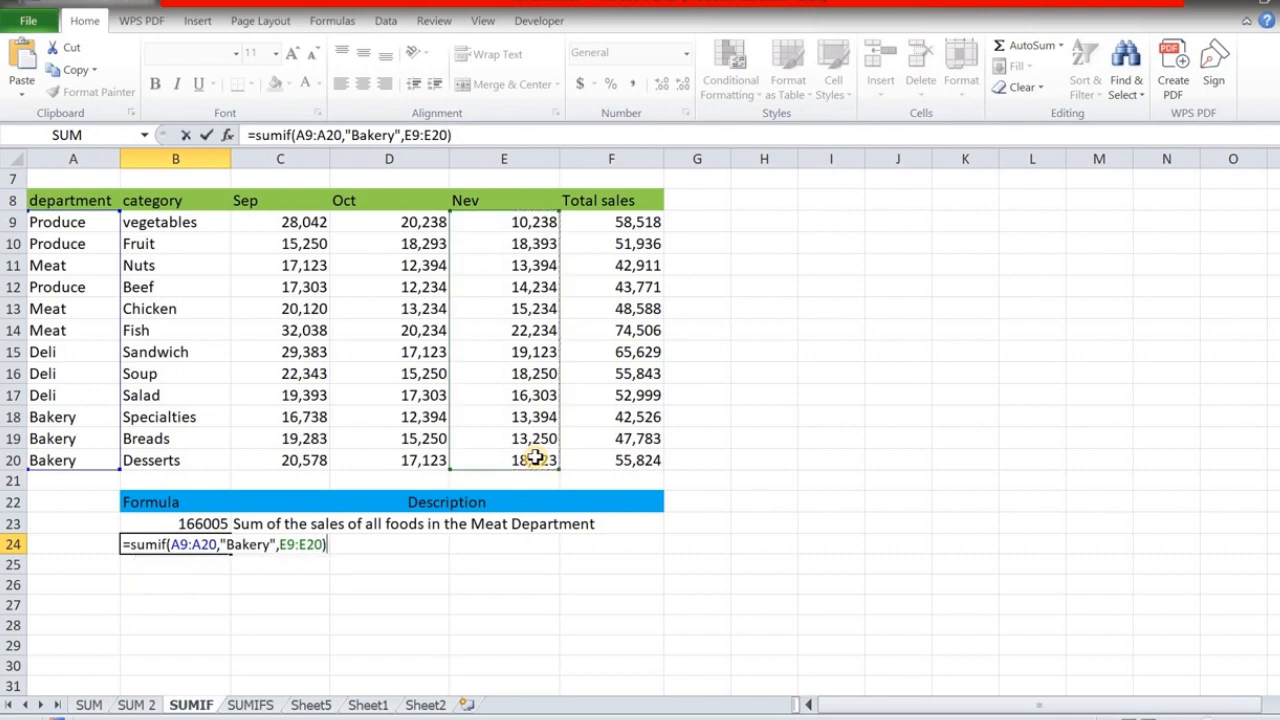
key(Return)
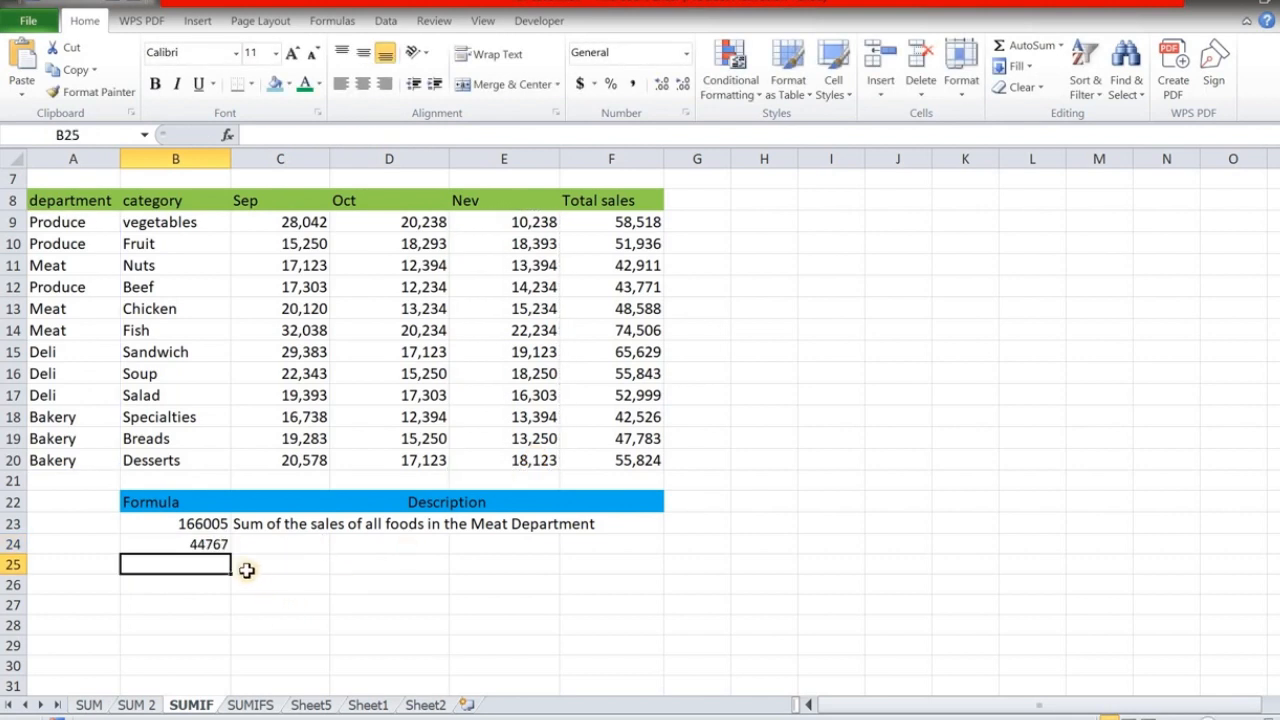
click(207, 545)
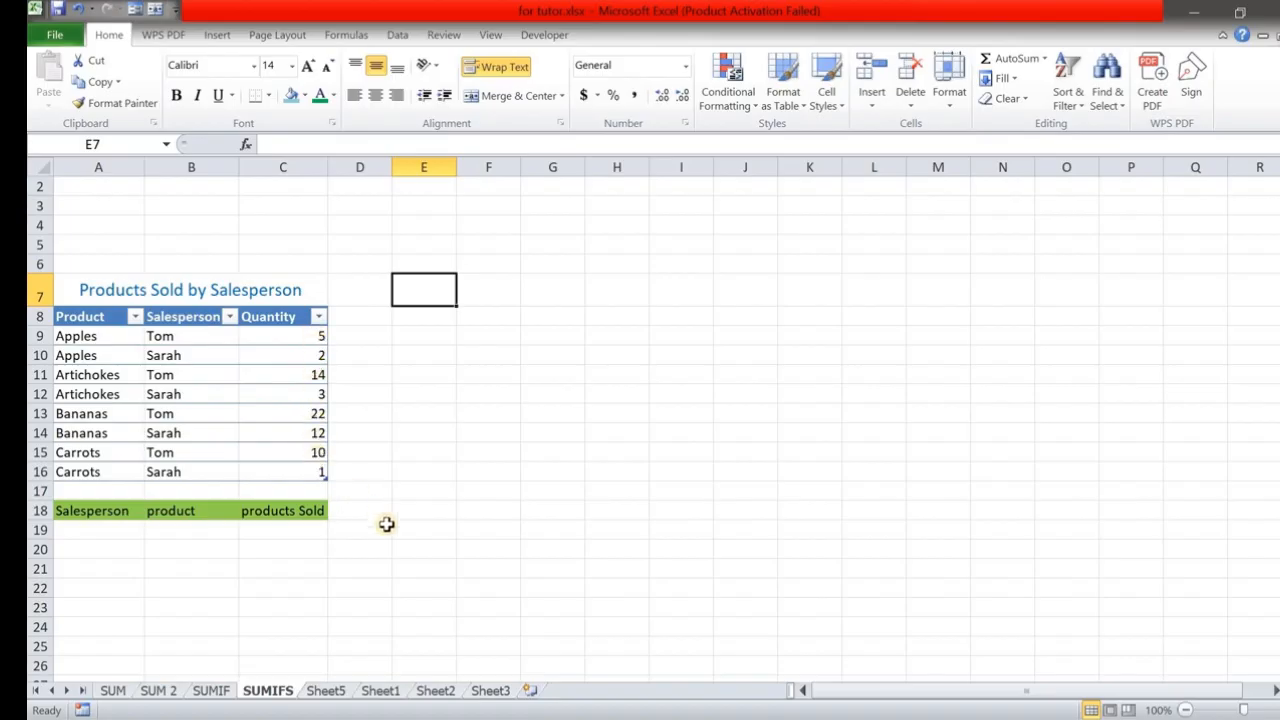
- Enter the name of the salesperson listed in B9 into A19 and the product Apples into B19
click(93, 529)
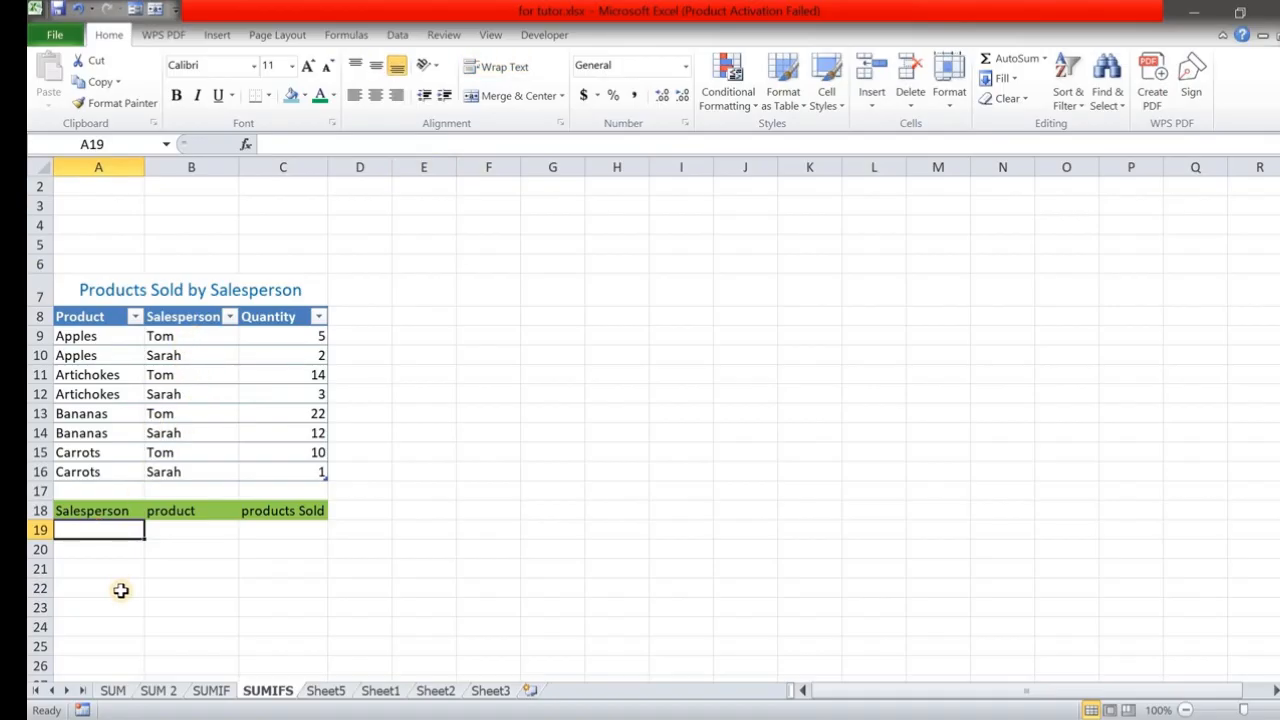
text(Tom)
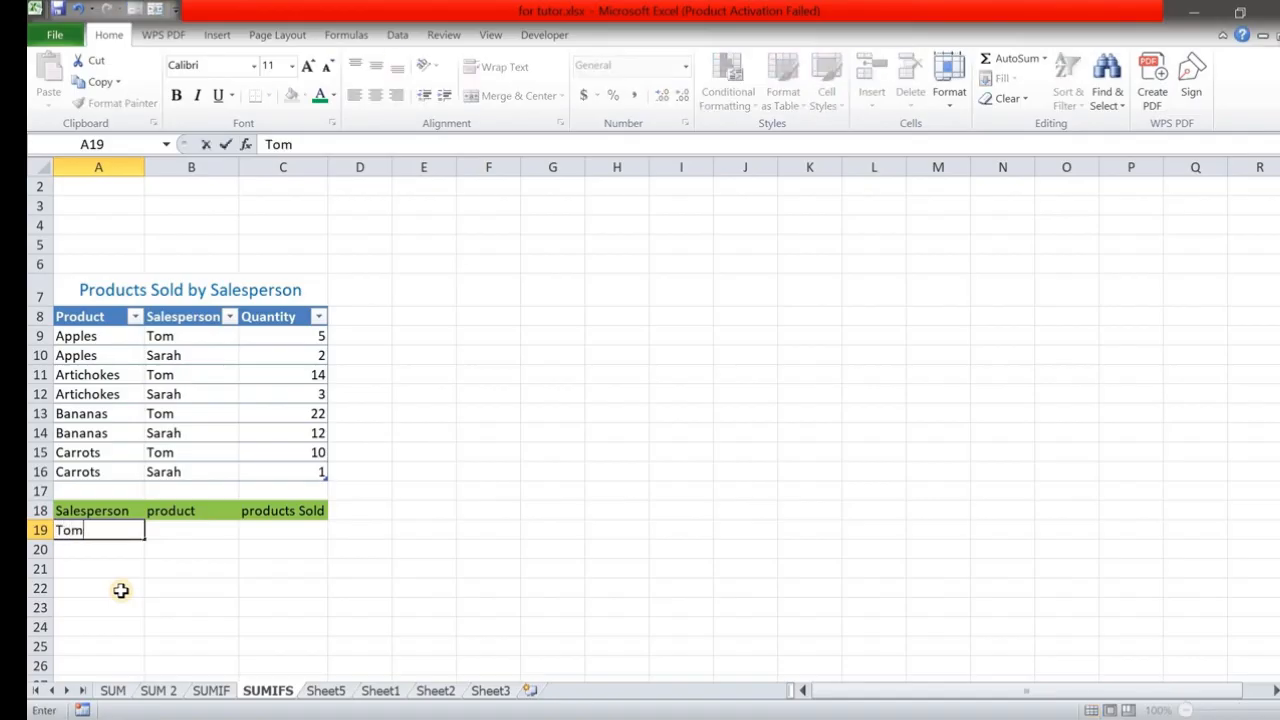
click(191, 532)
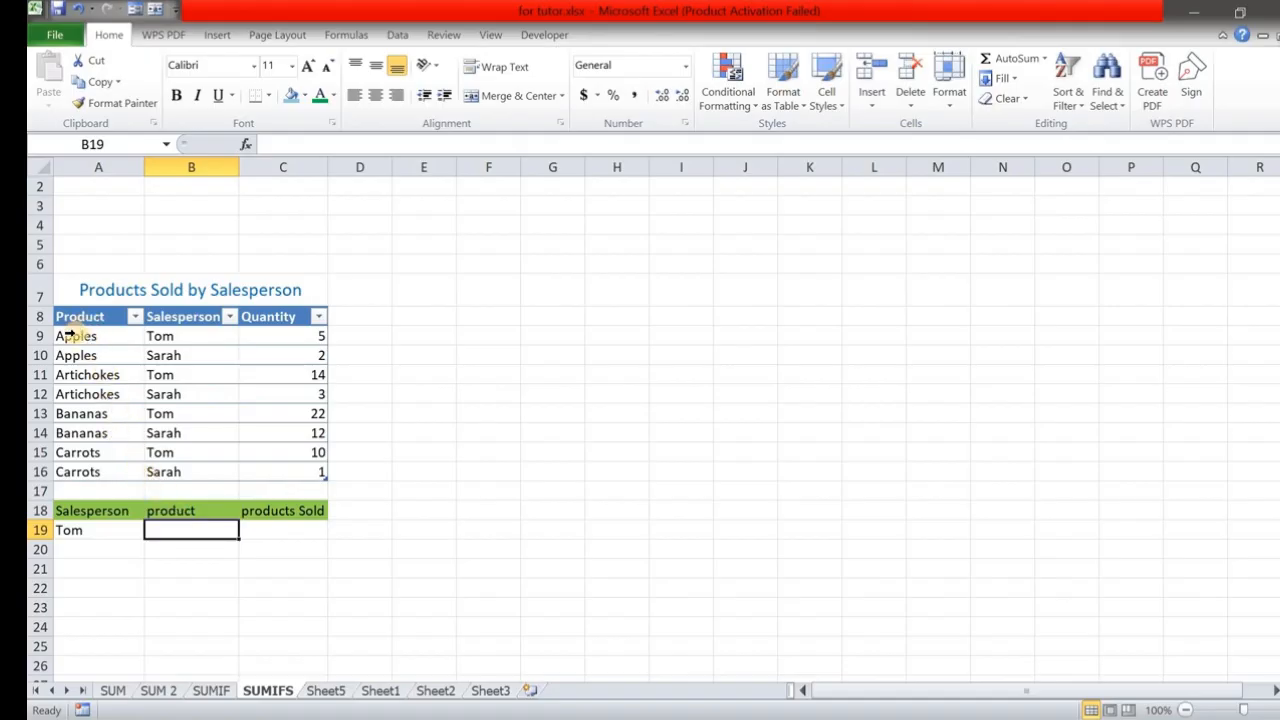
text(Appl)
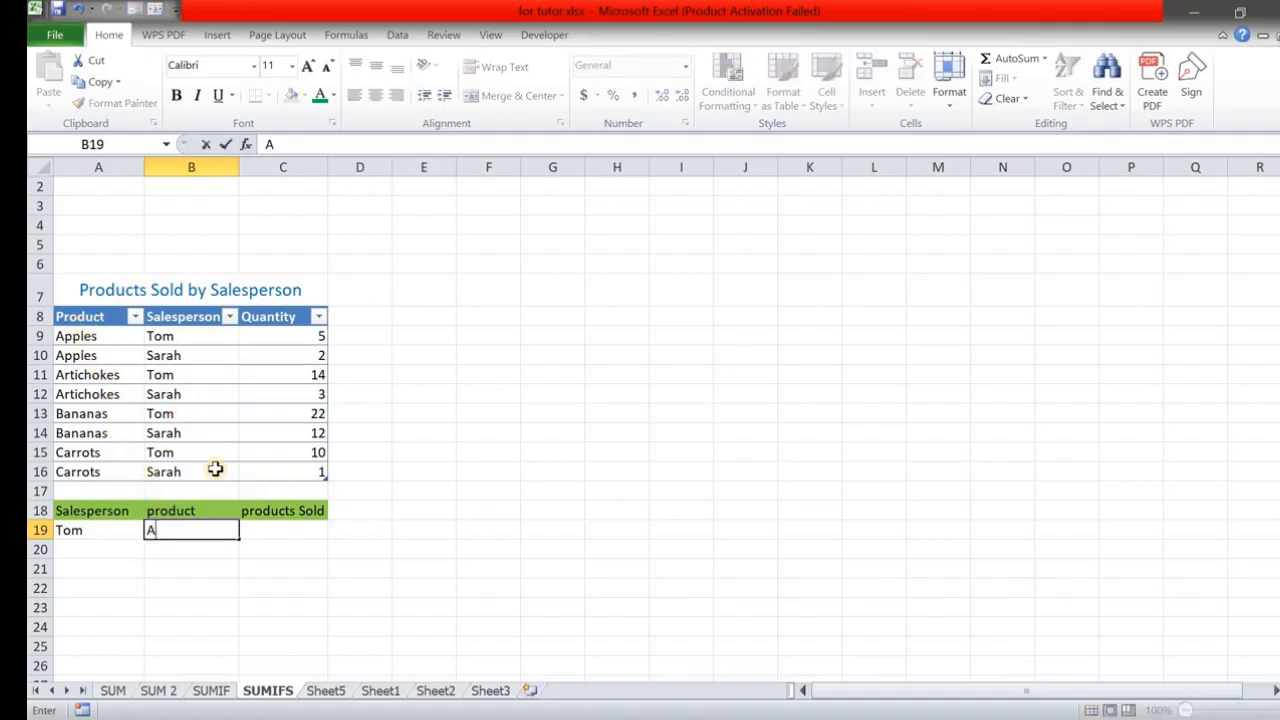
text(es)
- Sum that salesperson's apple quantity in C19 with =SUMIFS(Table1[Quantity],Table1[Salesperson],B9,Table1[Product],A9)
click(283, 531)
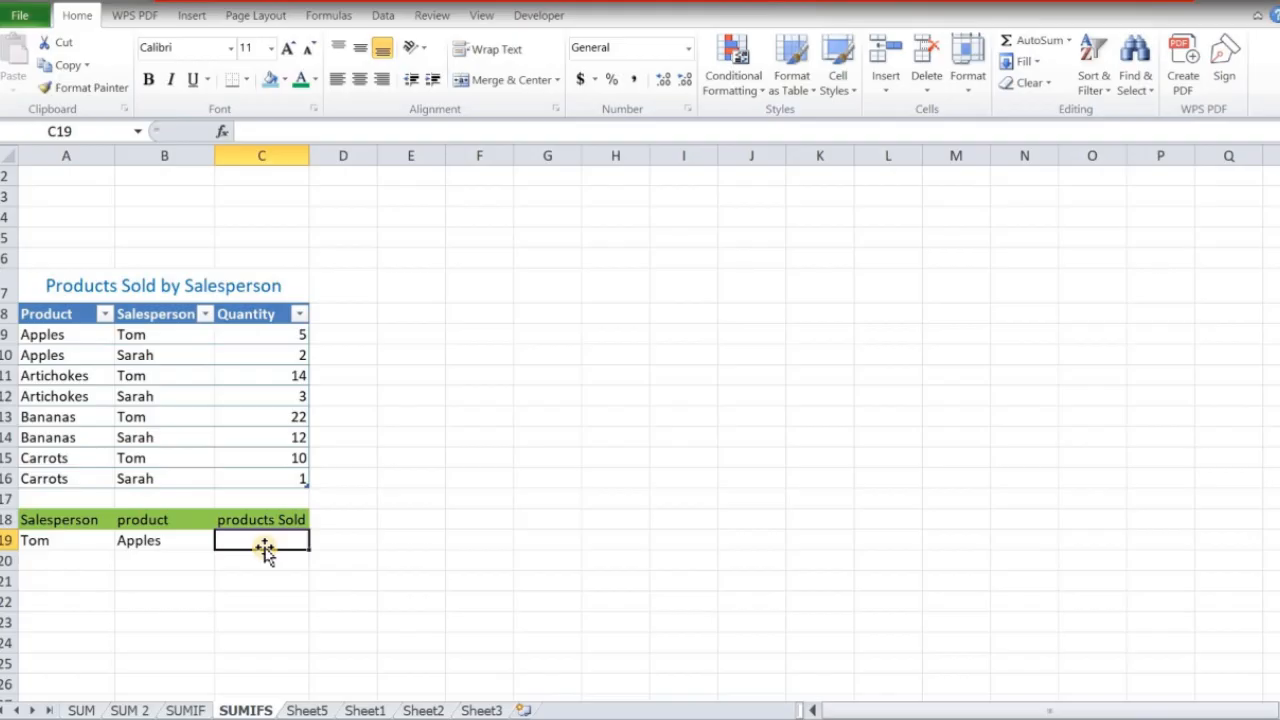
text(=)
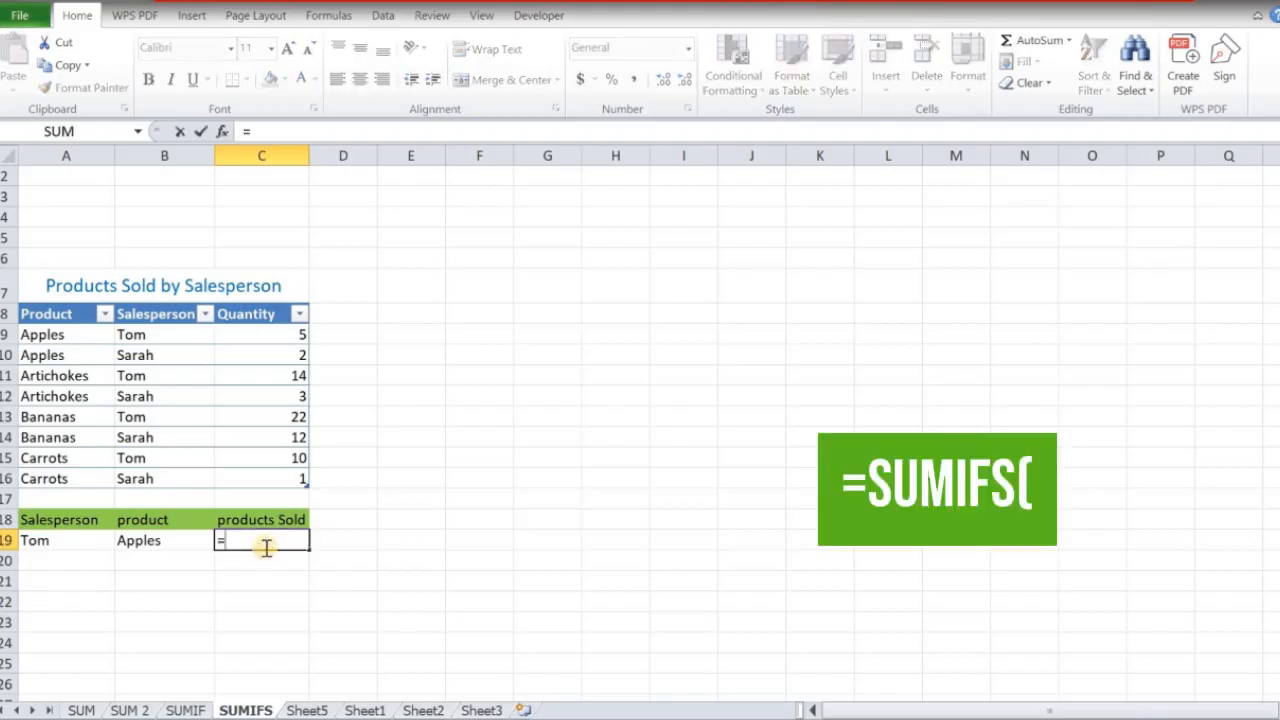
text(s)
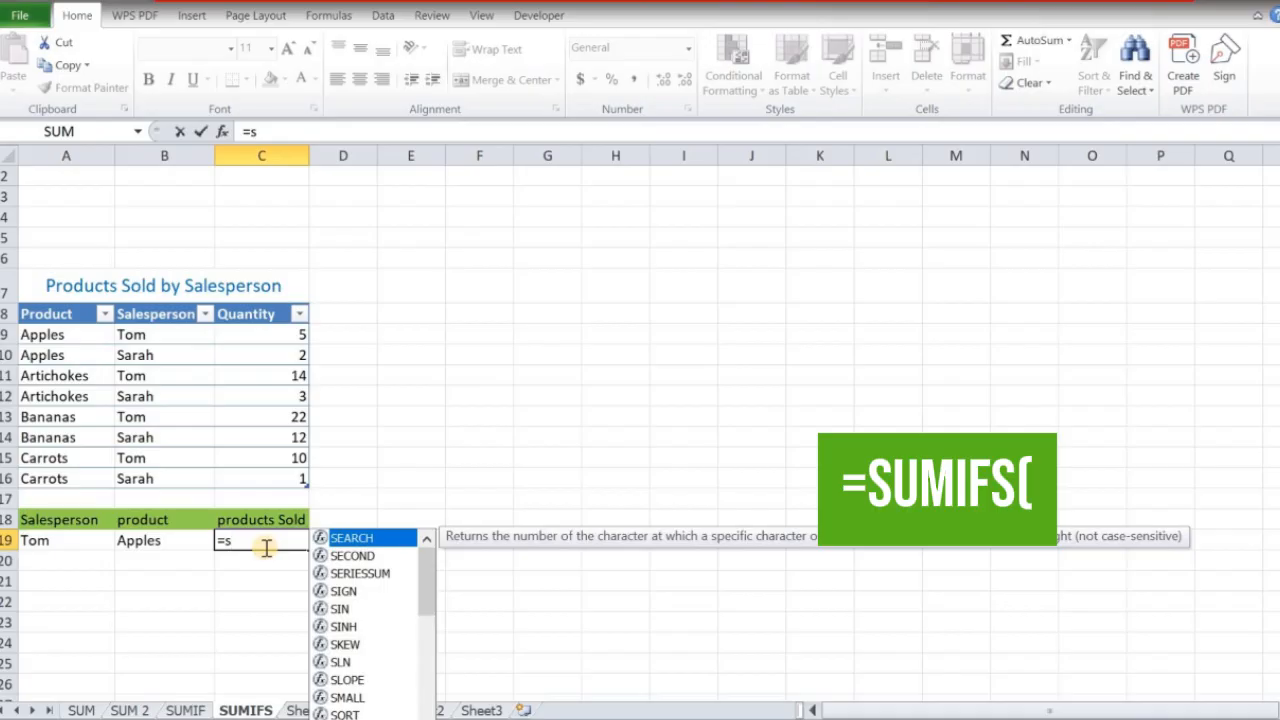
text(umif)
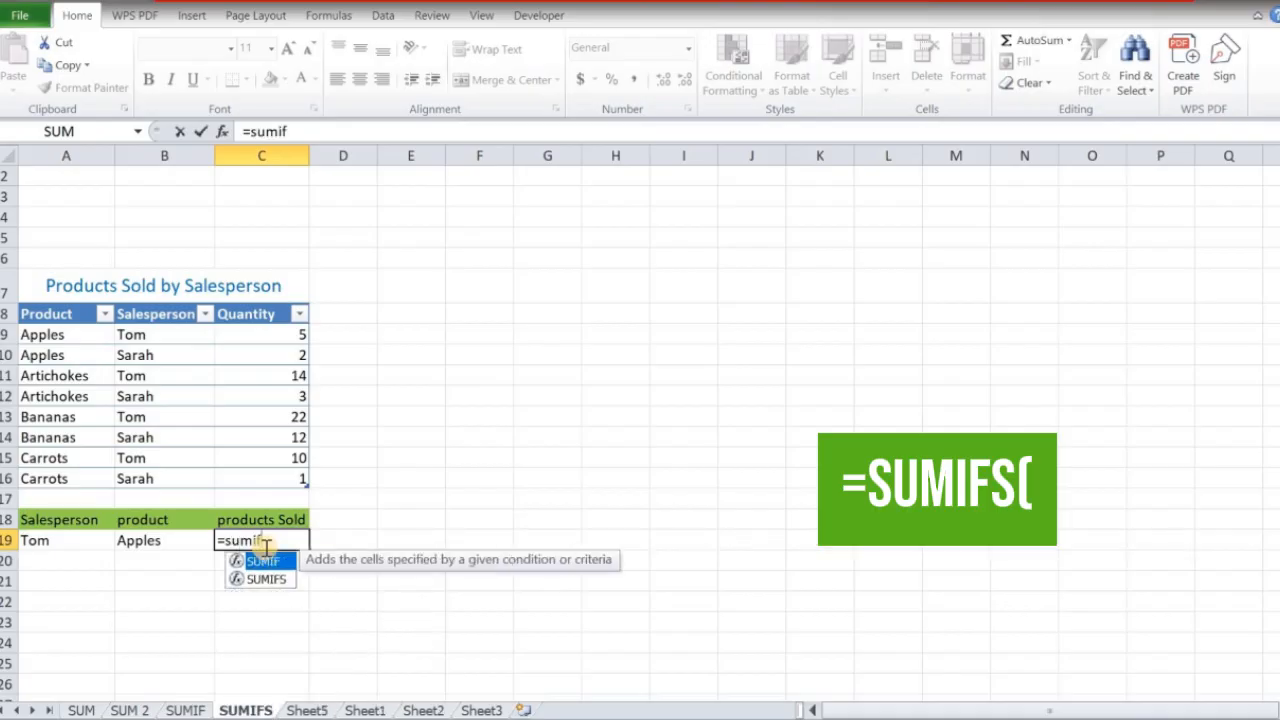
text(s)
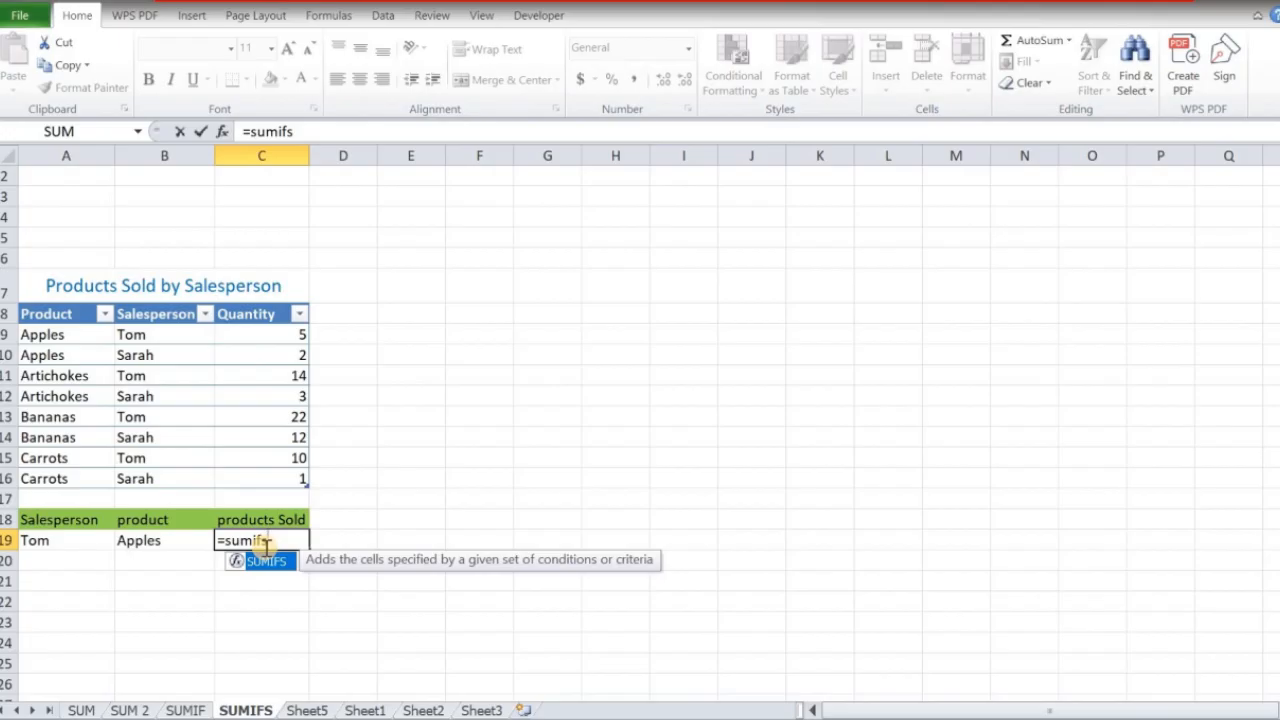
text(()
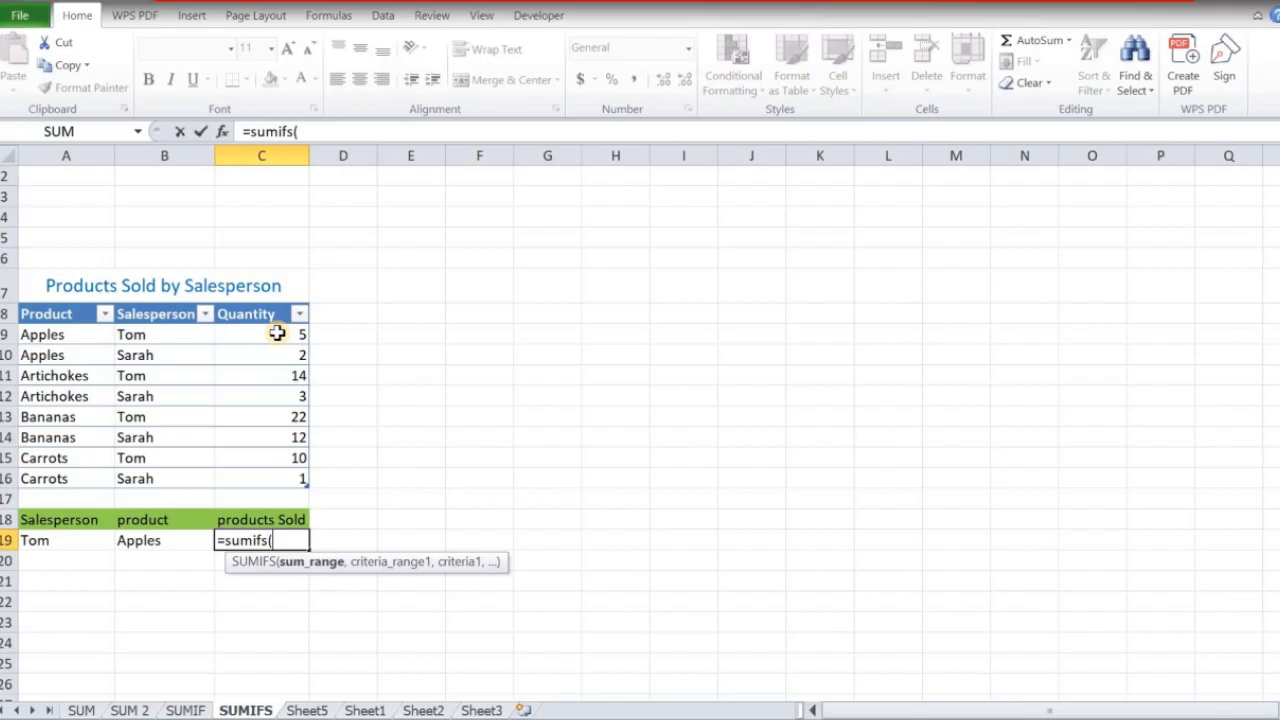
drag(277, 334, 286, 478)
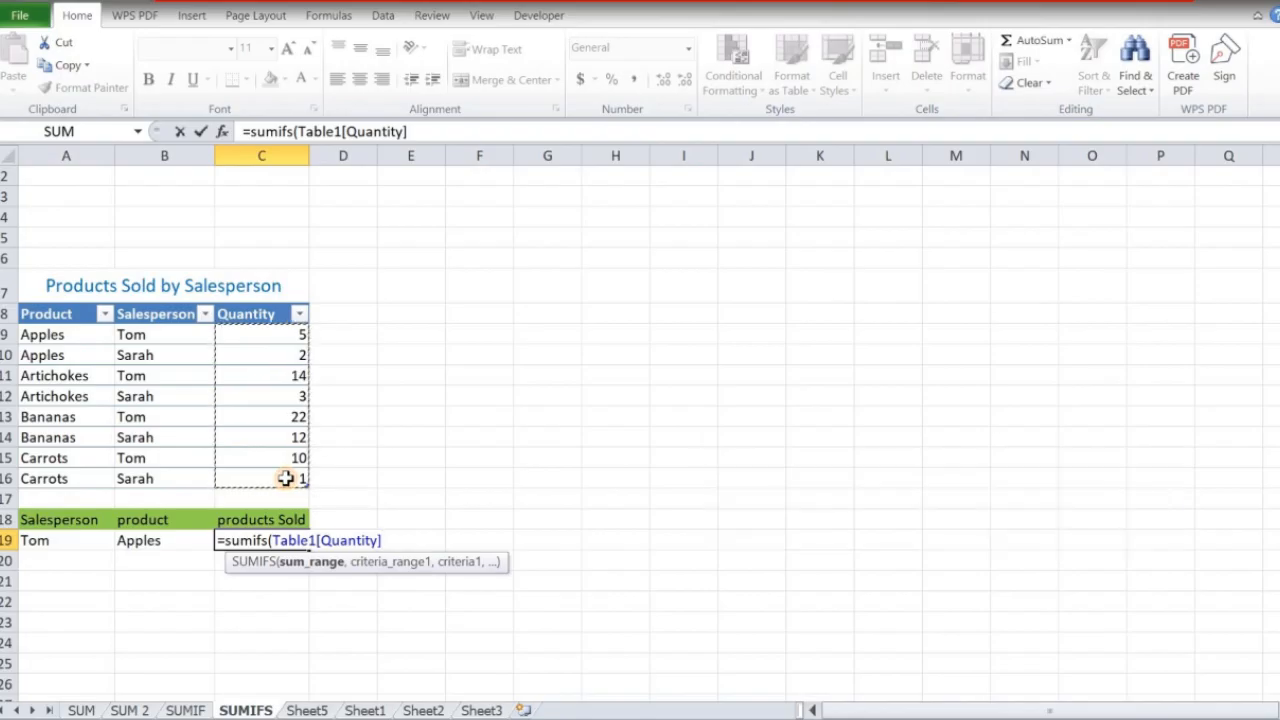
text(,)
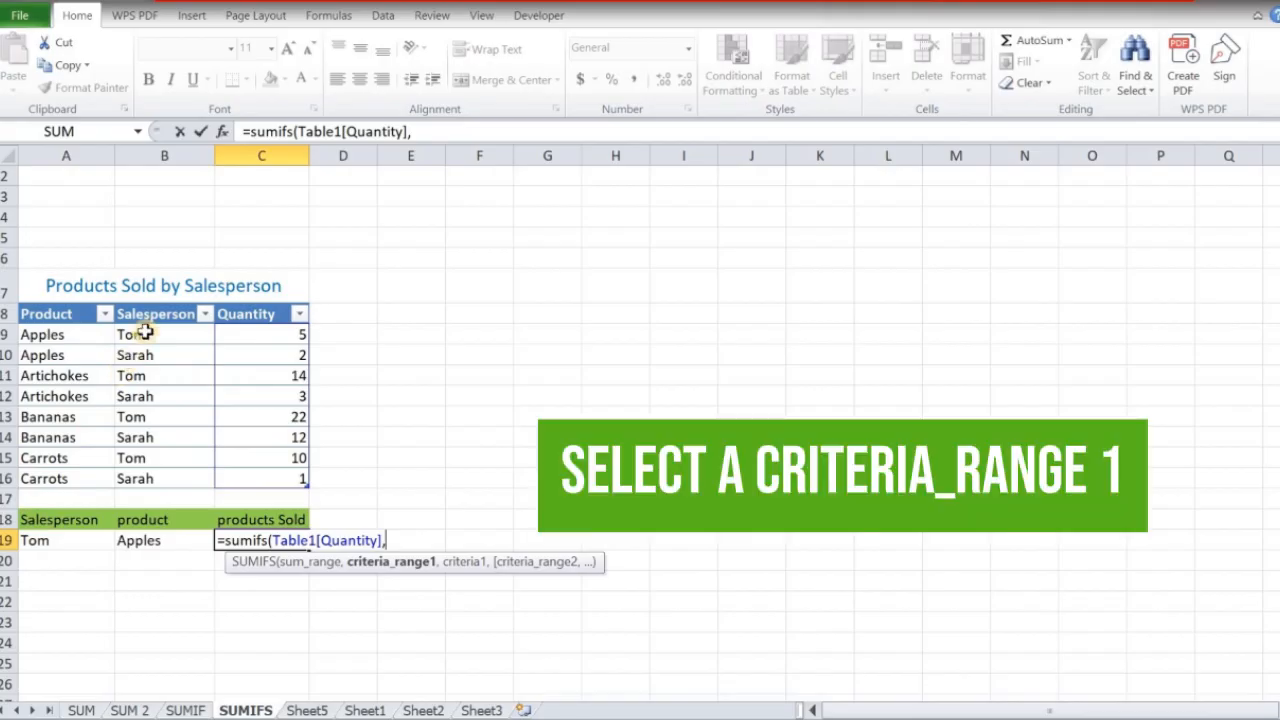
drag(145, 334, 148, 477)
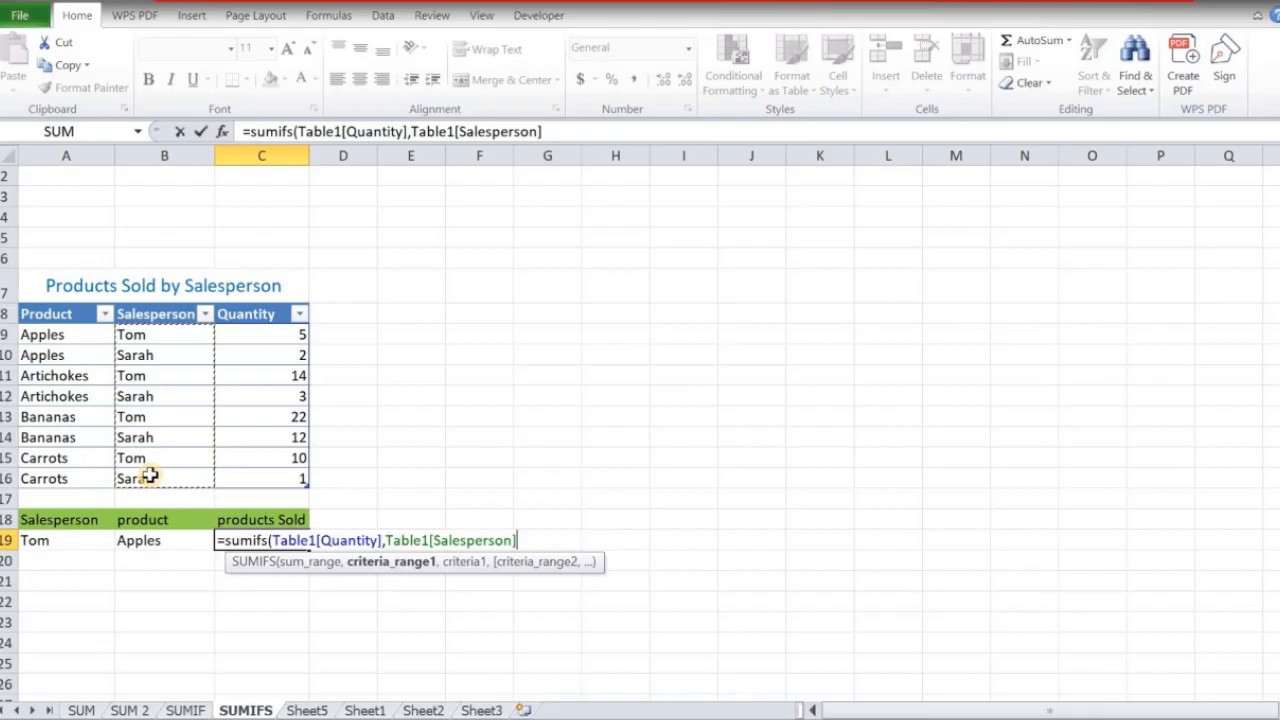
text(,)
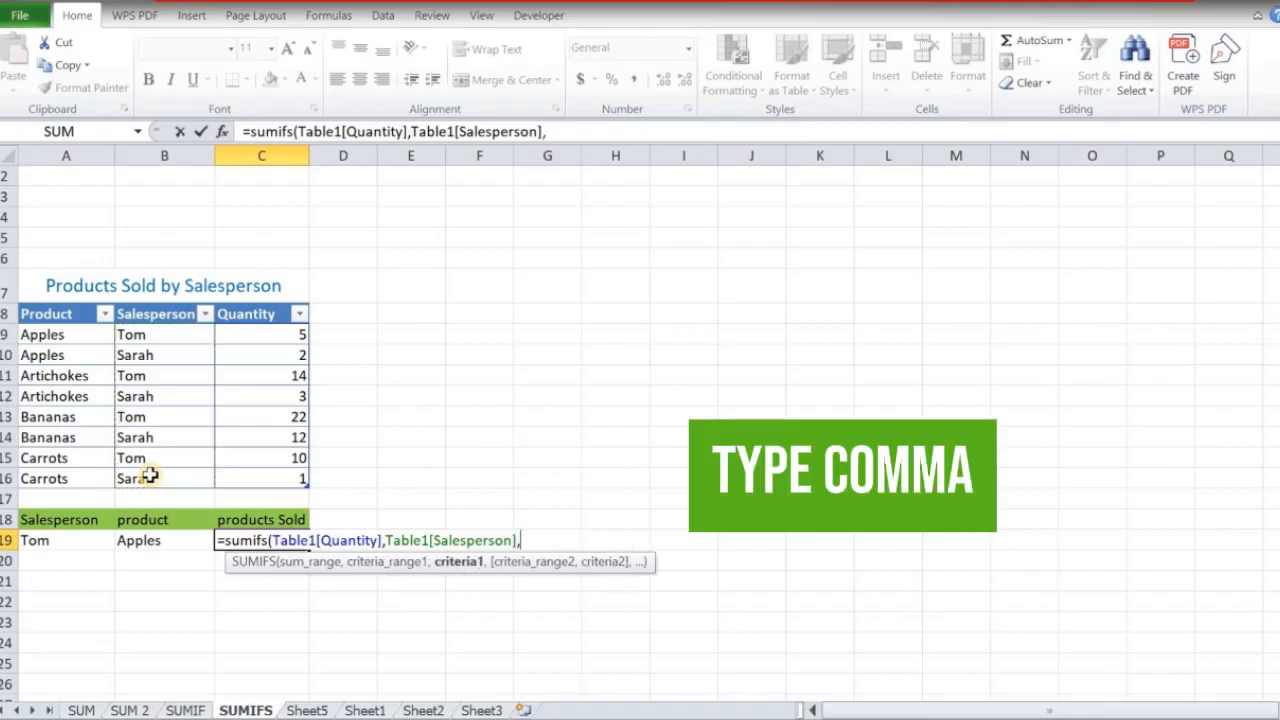
click(150, 335)
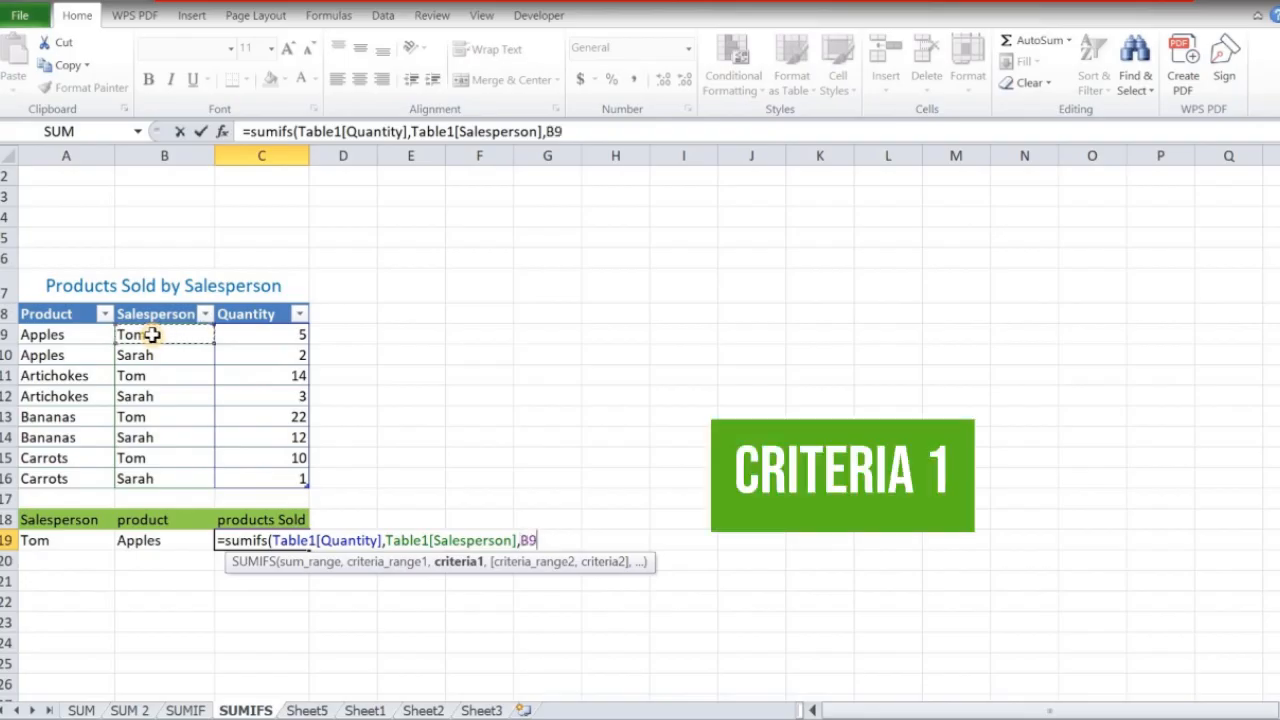
text(,)
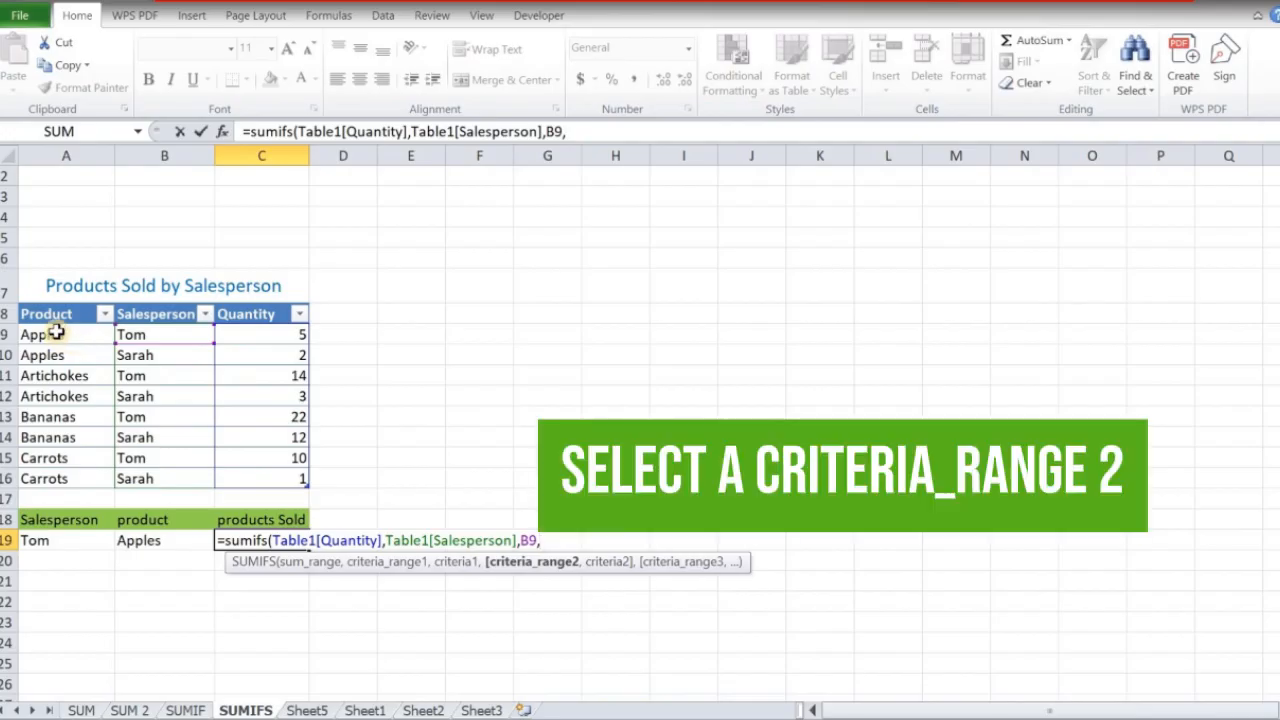
drag(55, 333, 50, 474)
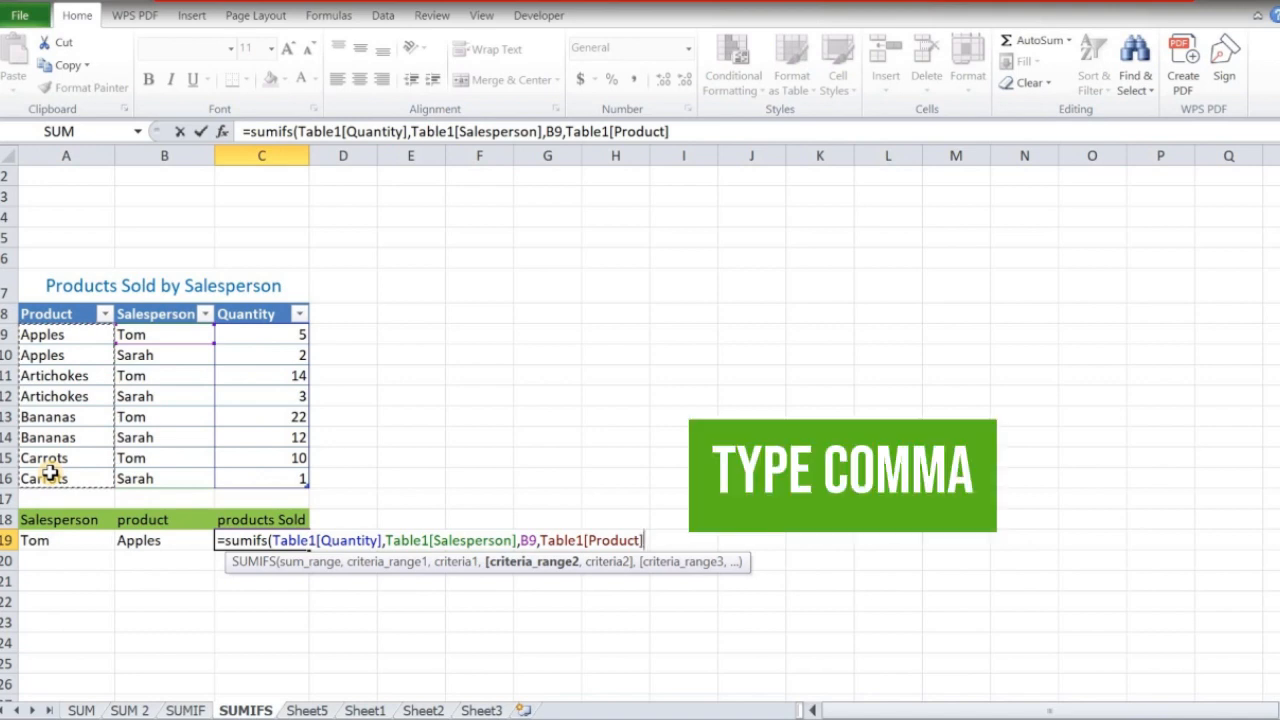
text(,)
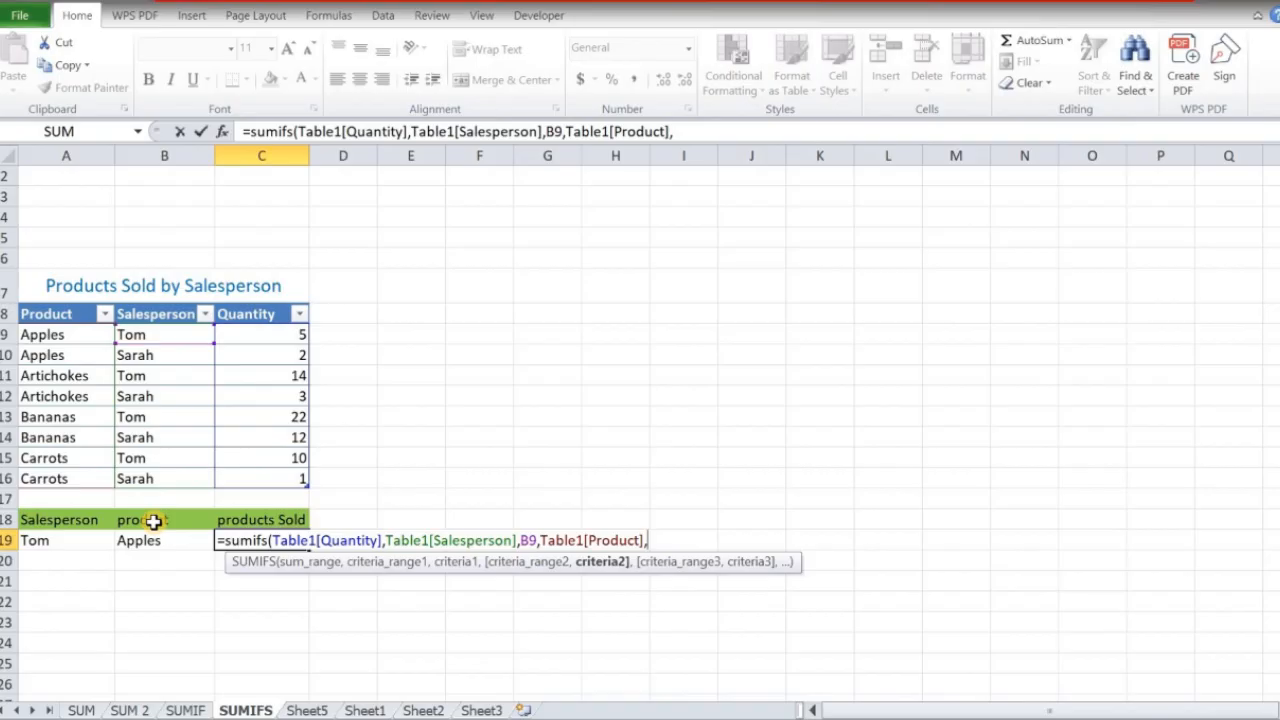
click(58, 336)
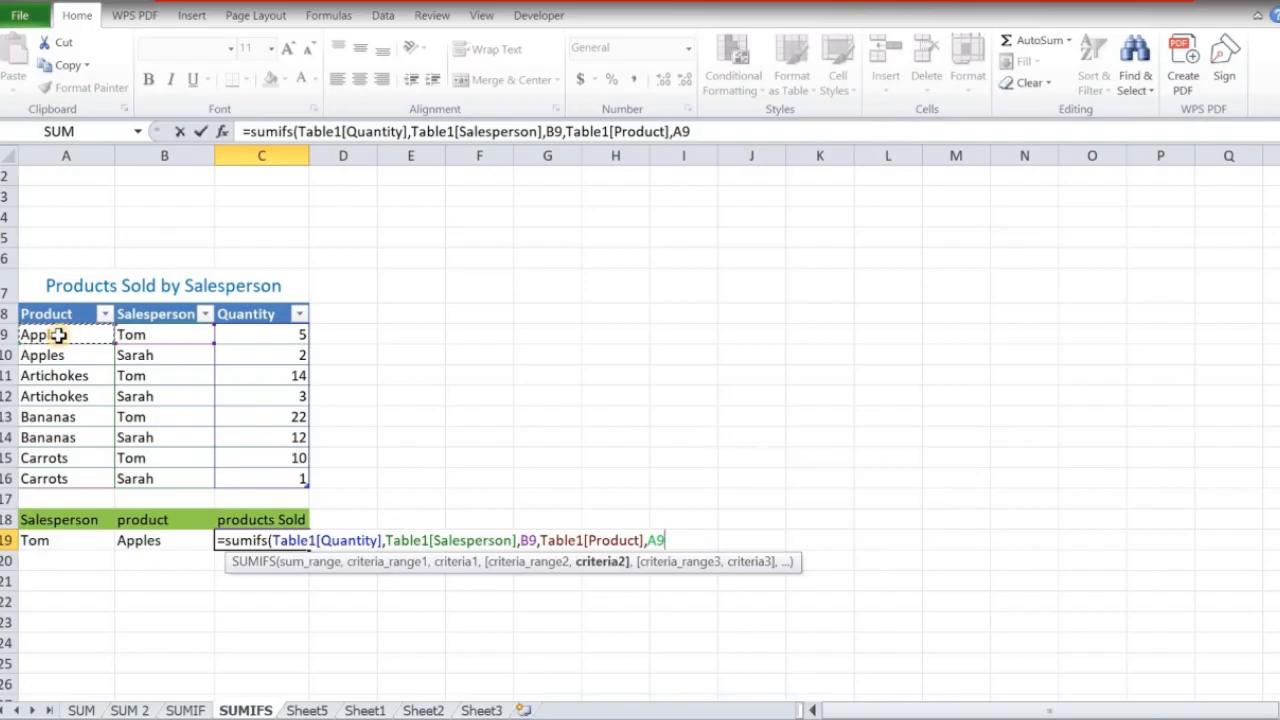
text())
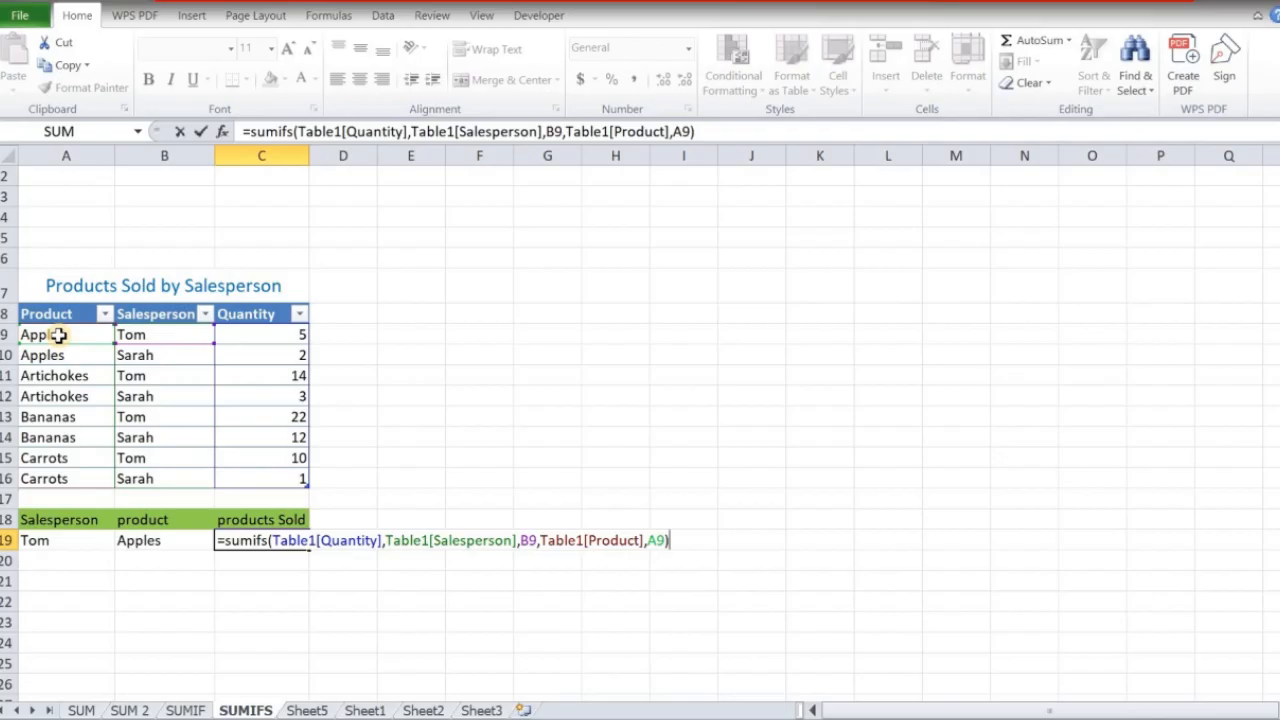
key(Return)
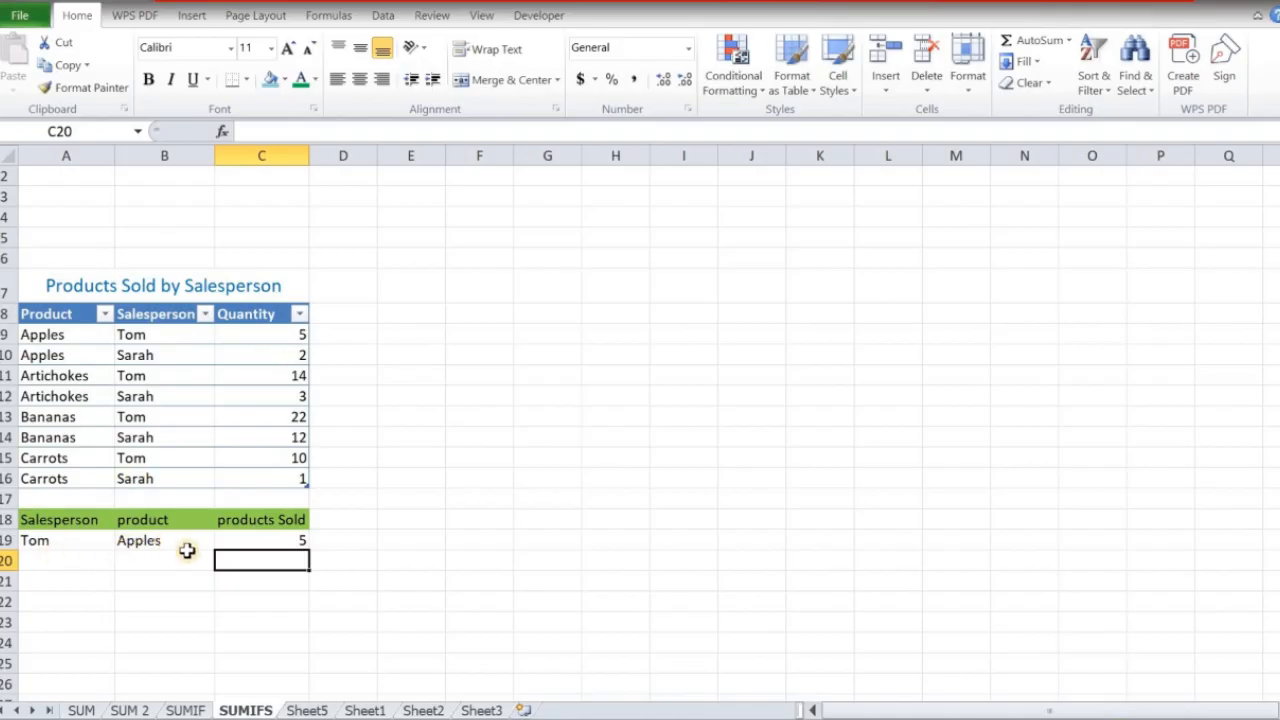
- Enter the name of the salesperson listed in B10 into A20 and the product carrots into B20
click(46, 565)
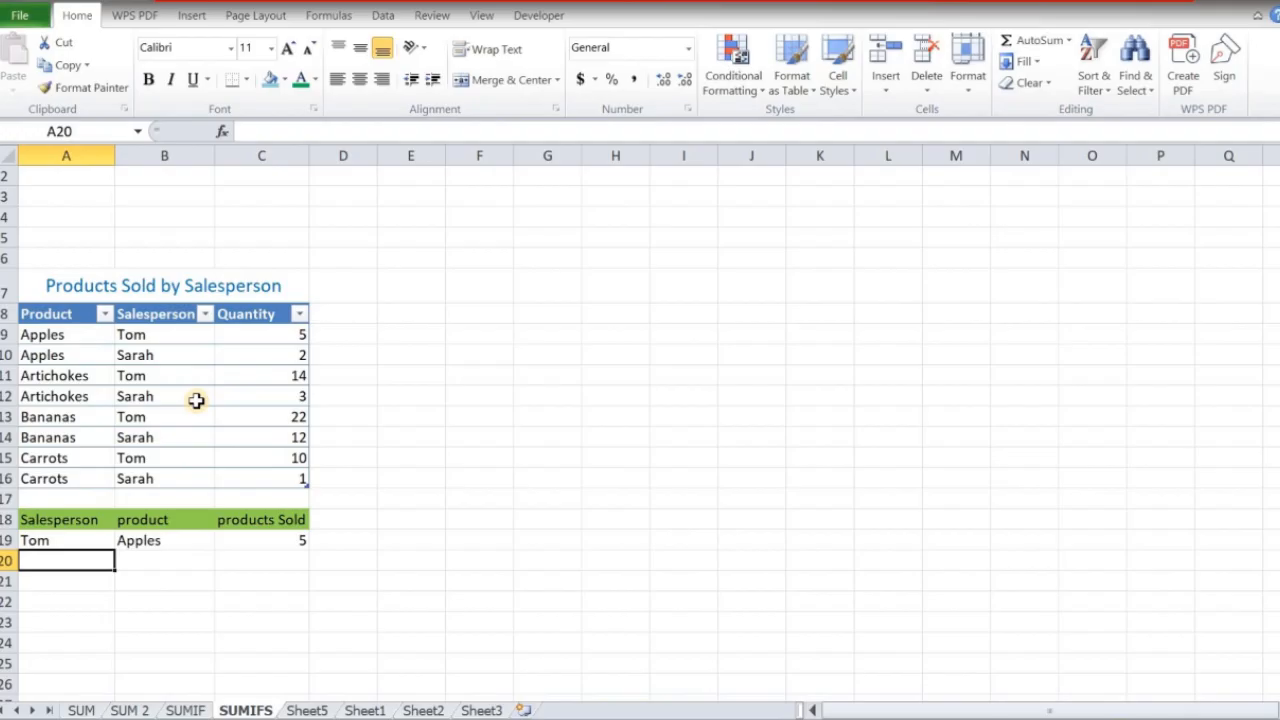
text(Sara)
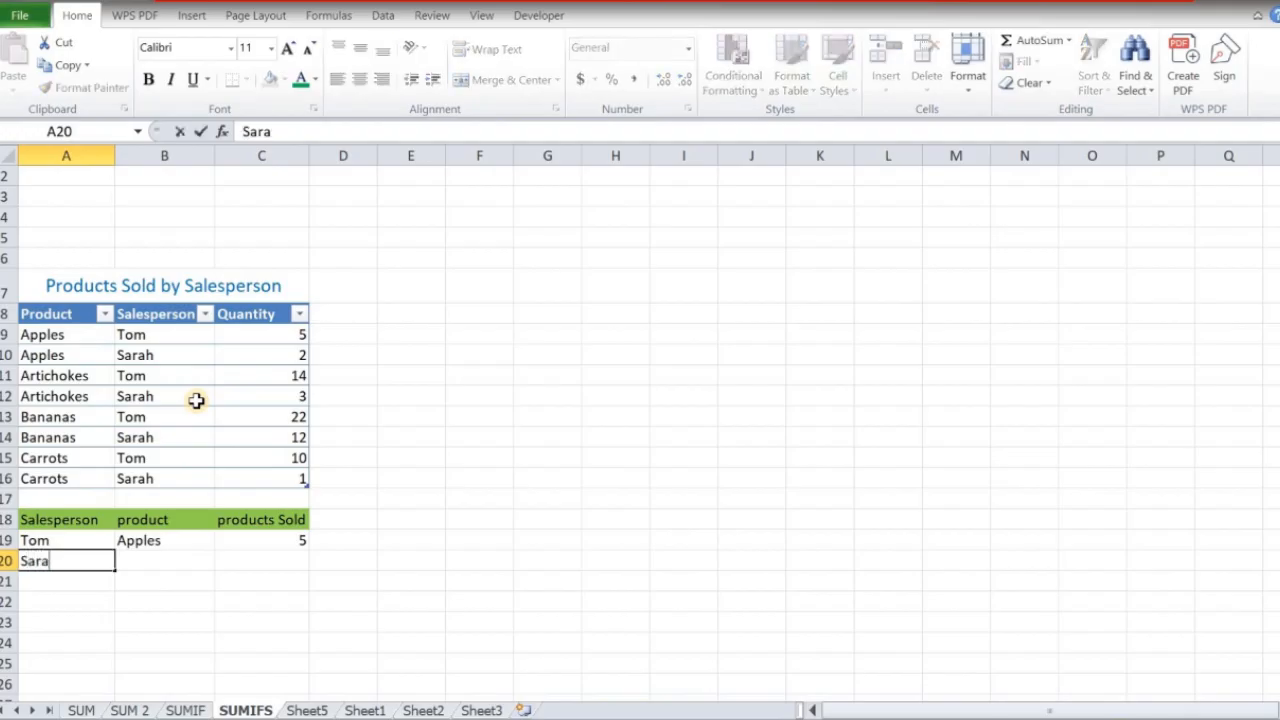
text(h)
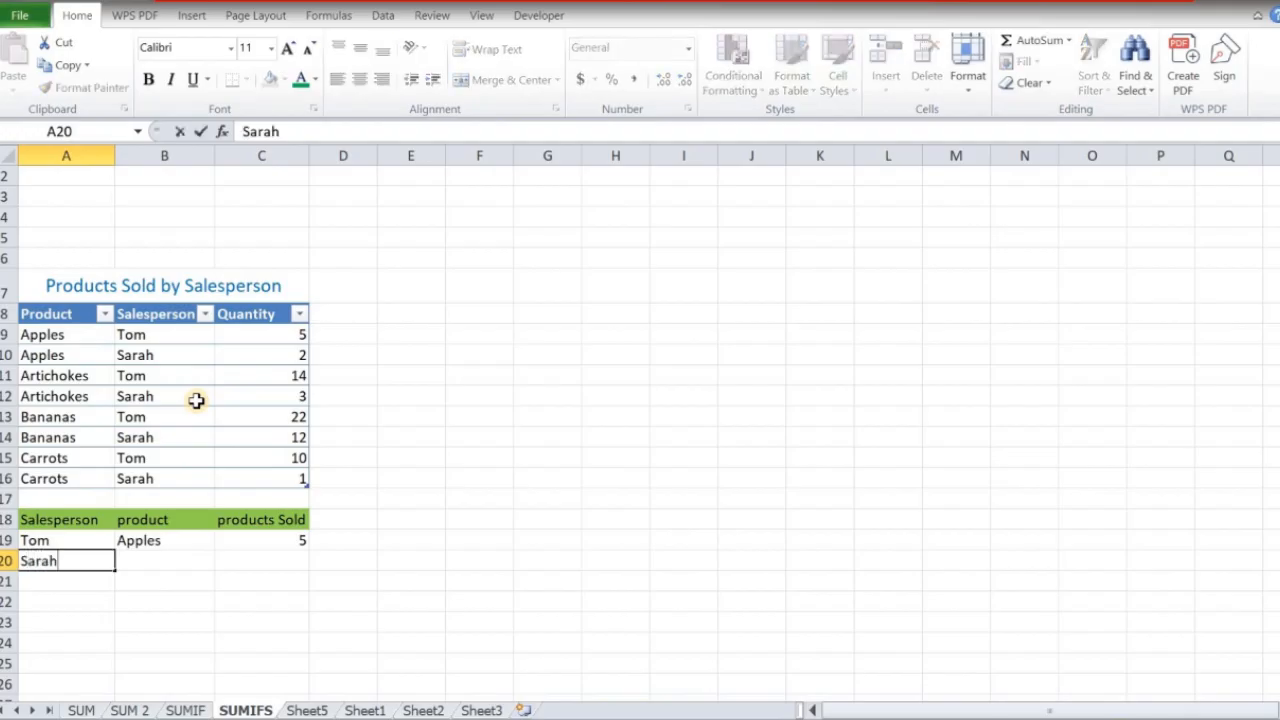
click(152, 560)
text(carrot)
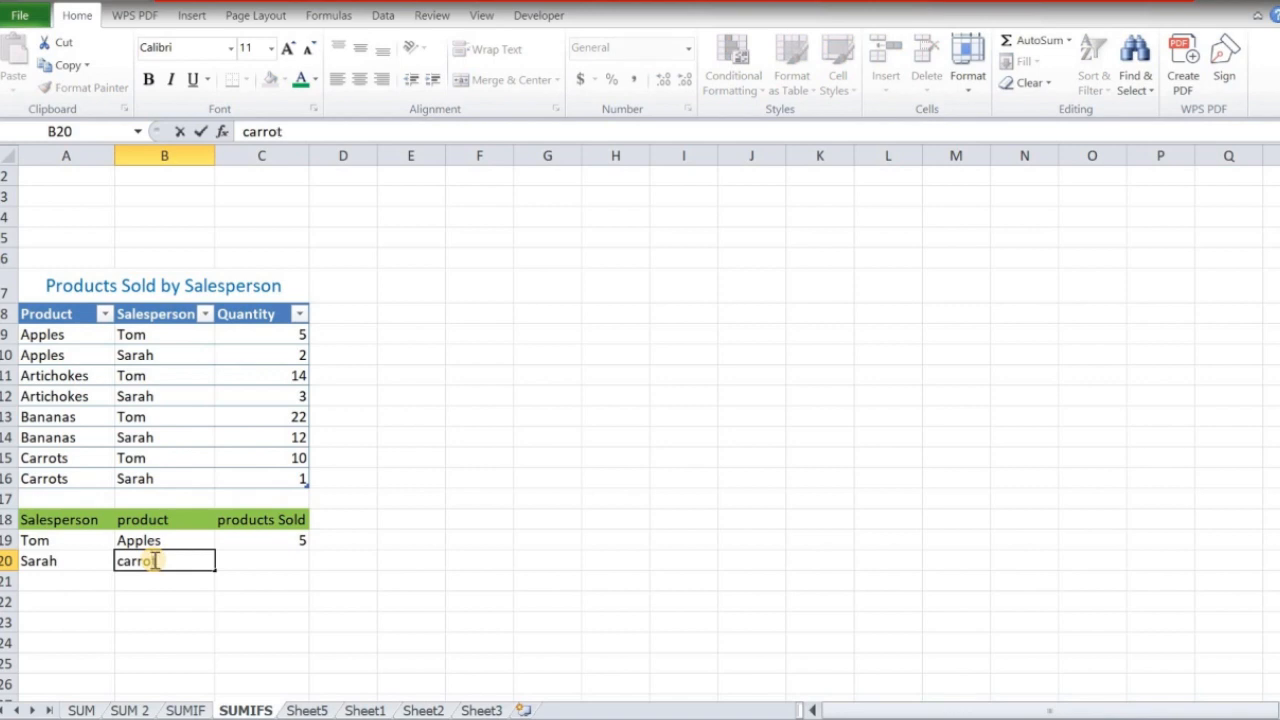
text(s)
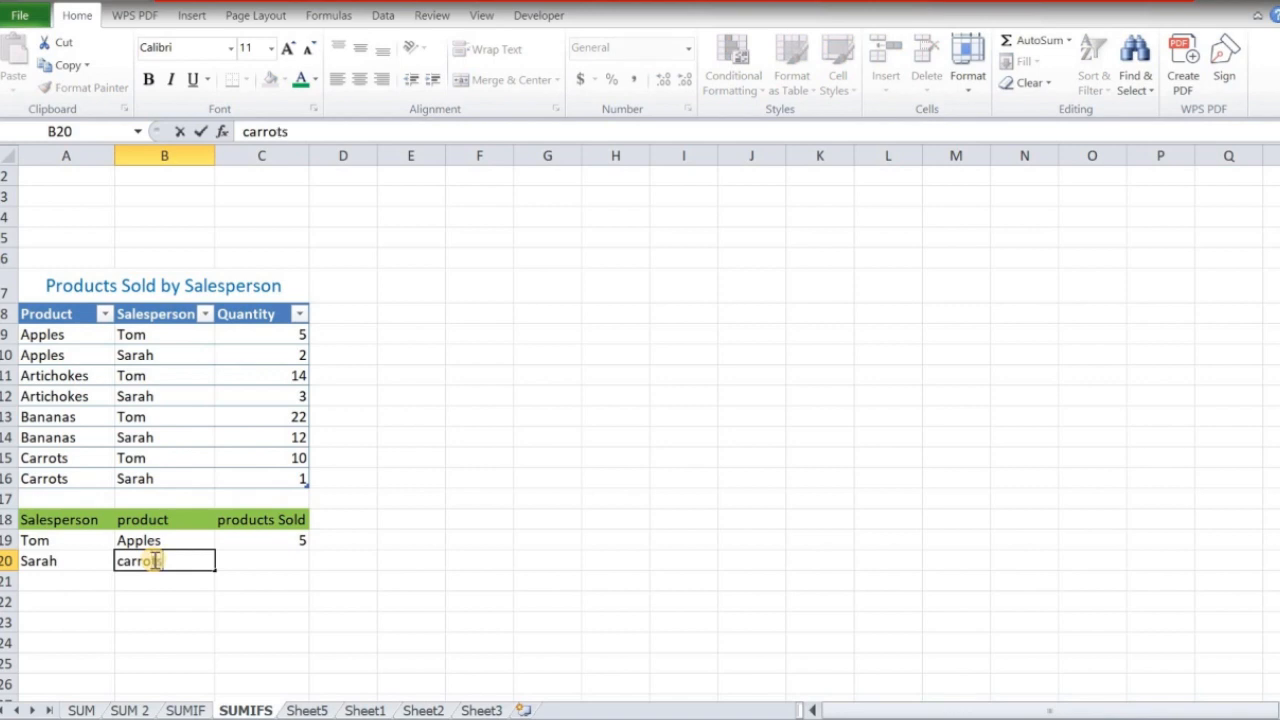
- Sum the B10 salesperson's carrot quantity in C20 with =SUMIFS(Table1[Quantity],Table1[Salesperson],B10,Table1[Product],A15)
click(268, 557)
text(=)
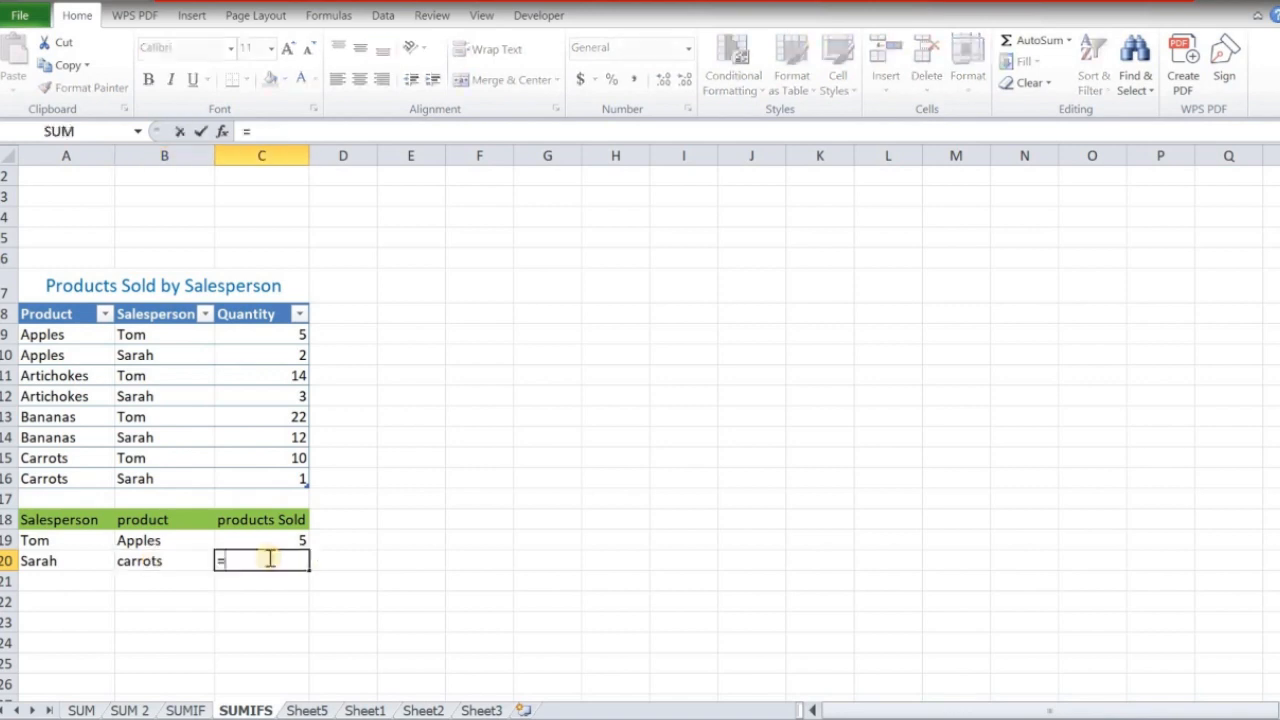
text(s)
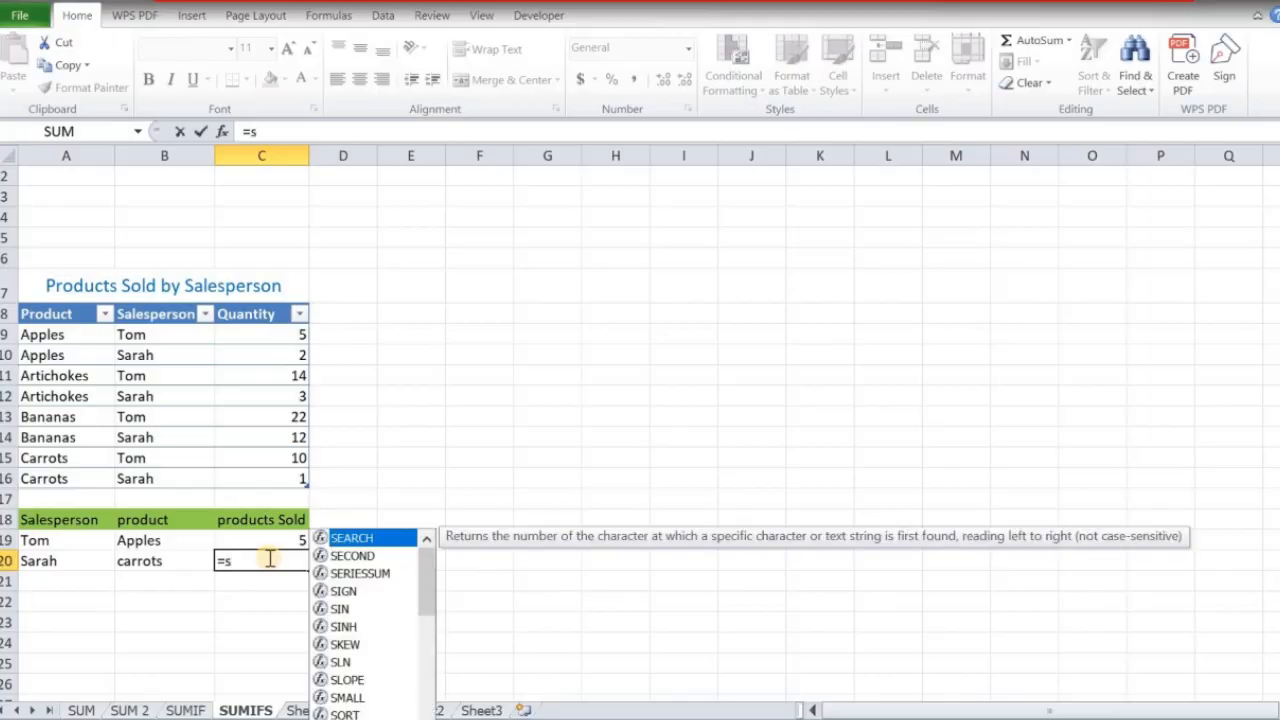
text(umif)
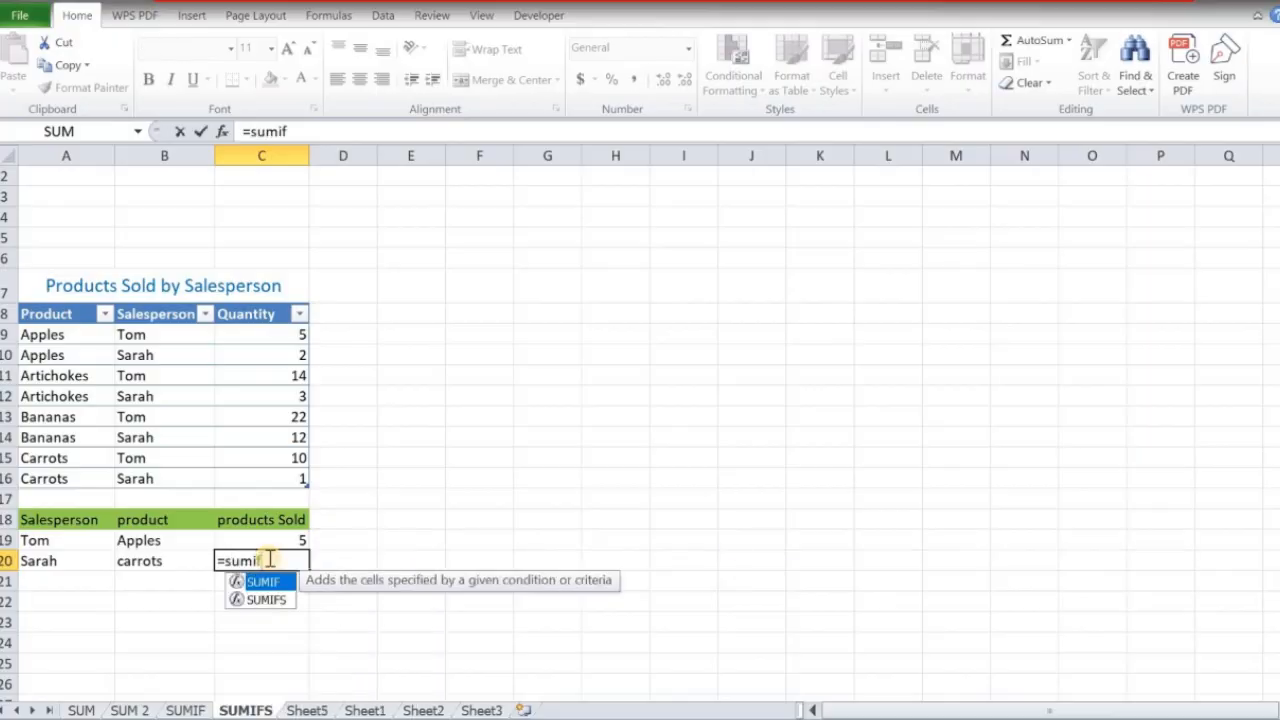
text(s()
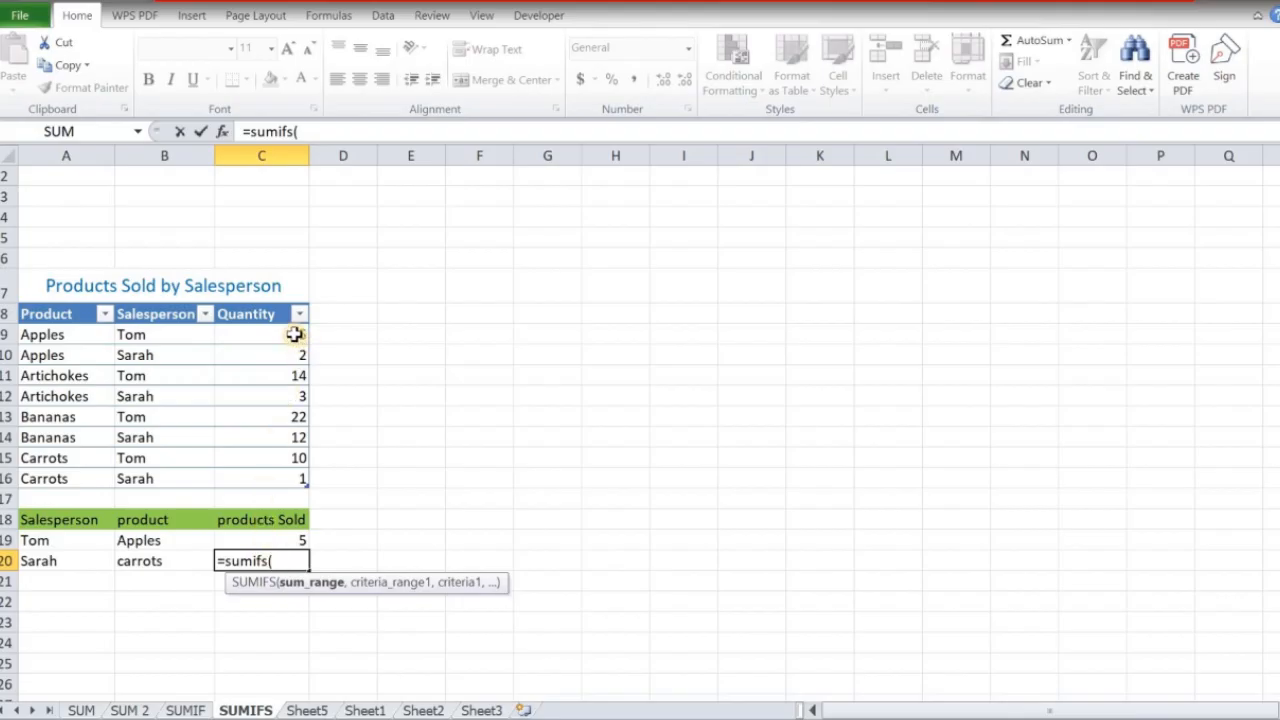
drag(295, 335, 285, 474)
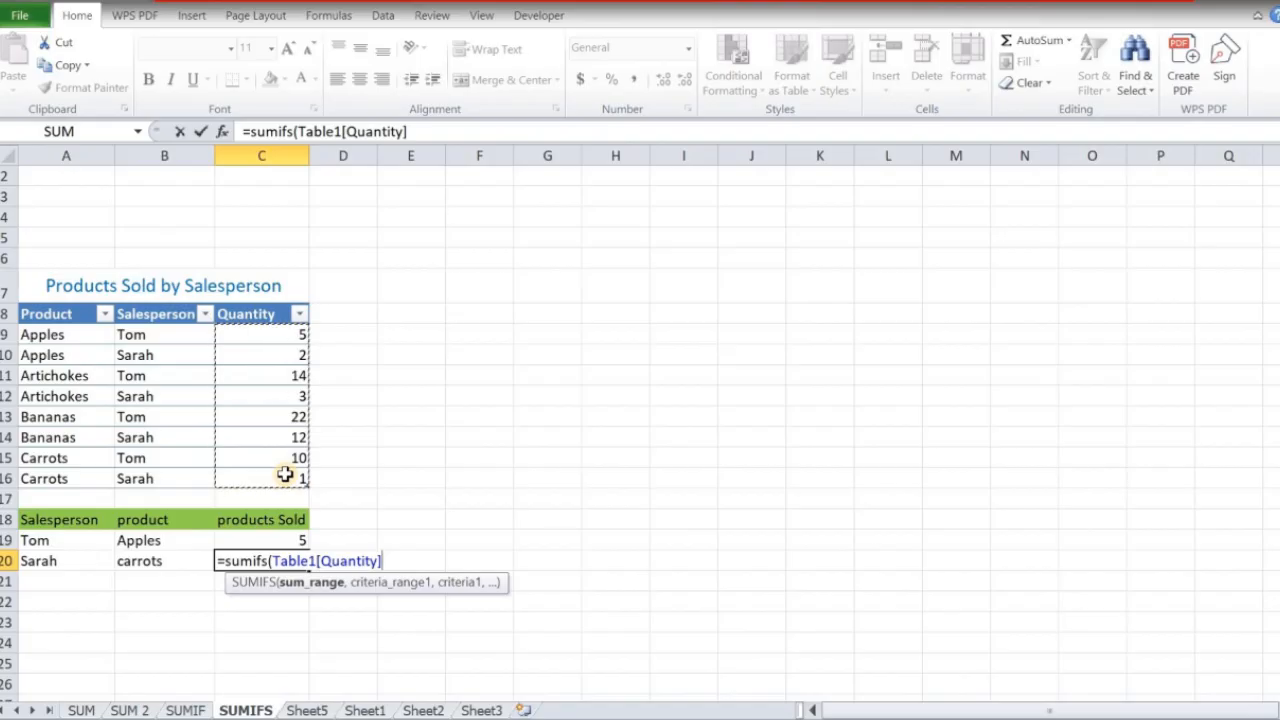
text(,)
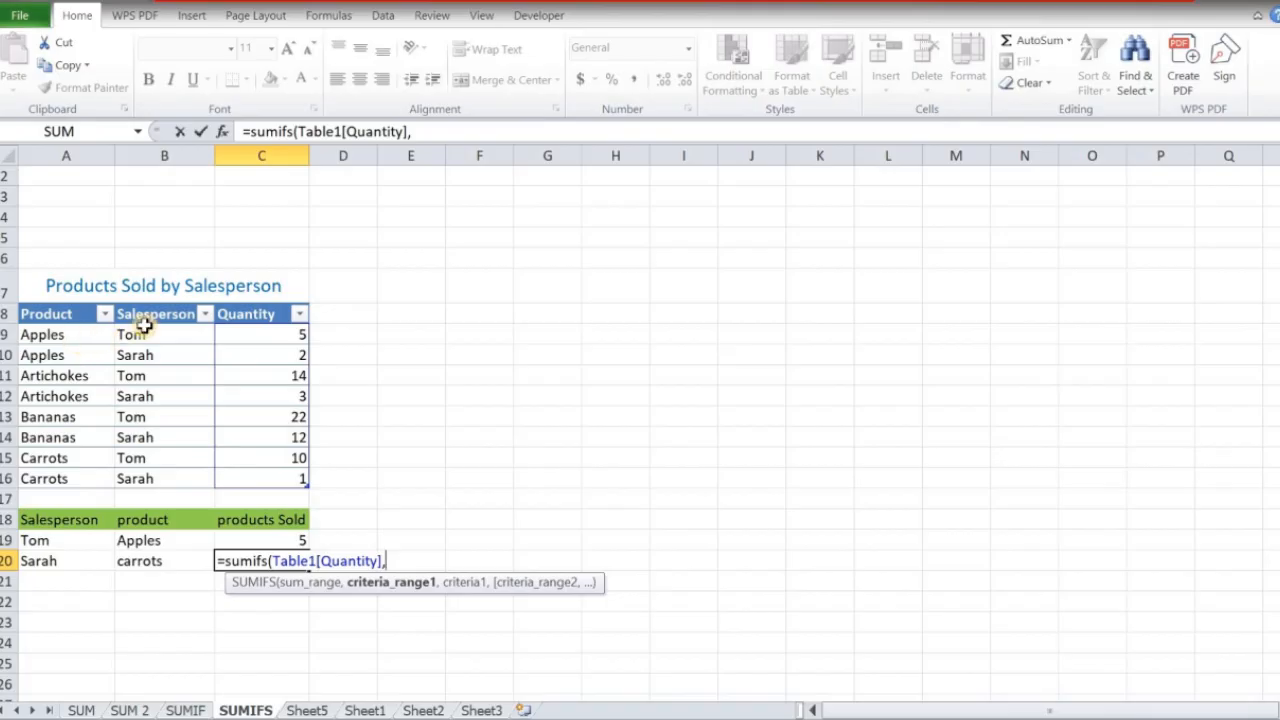
drag(137, 335, 142, 468)
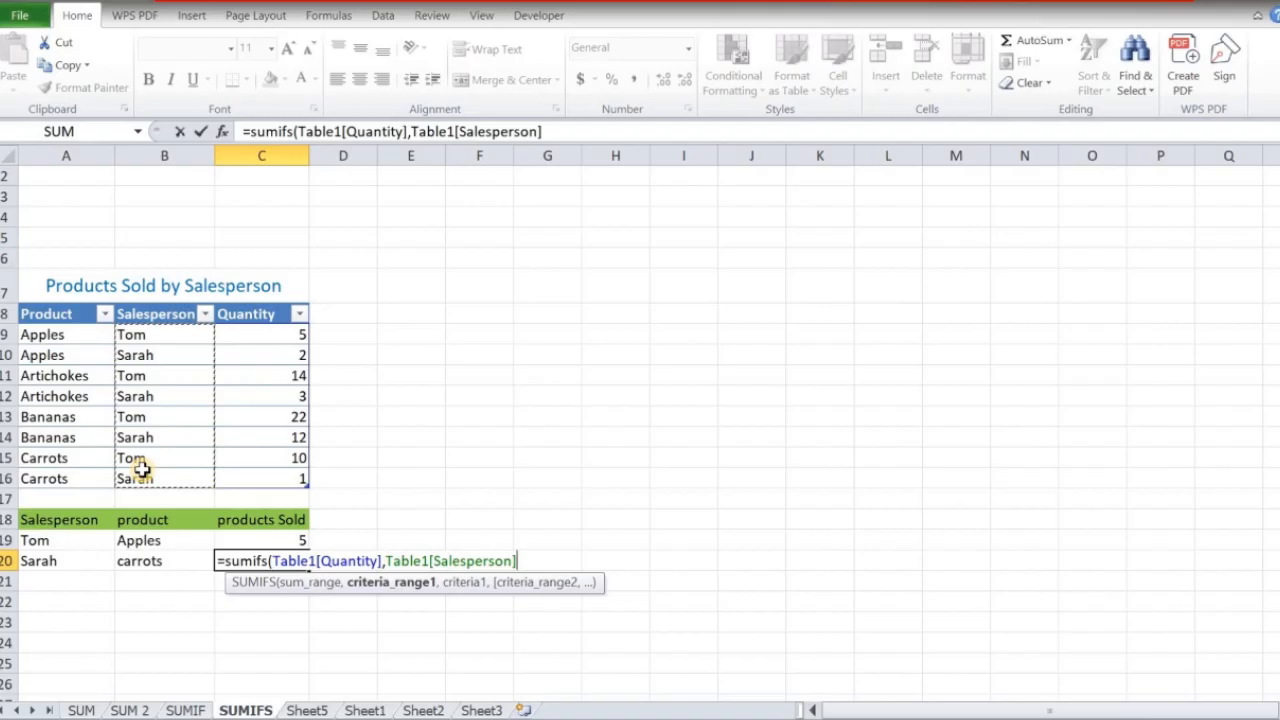
text(,)
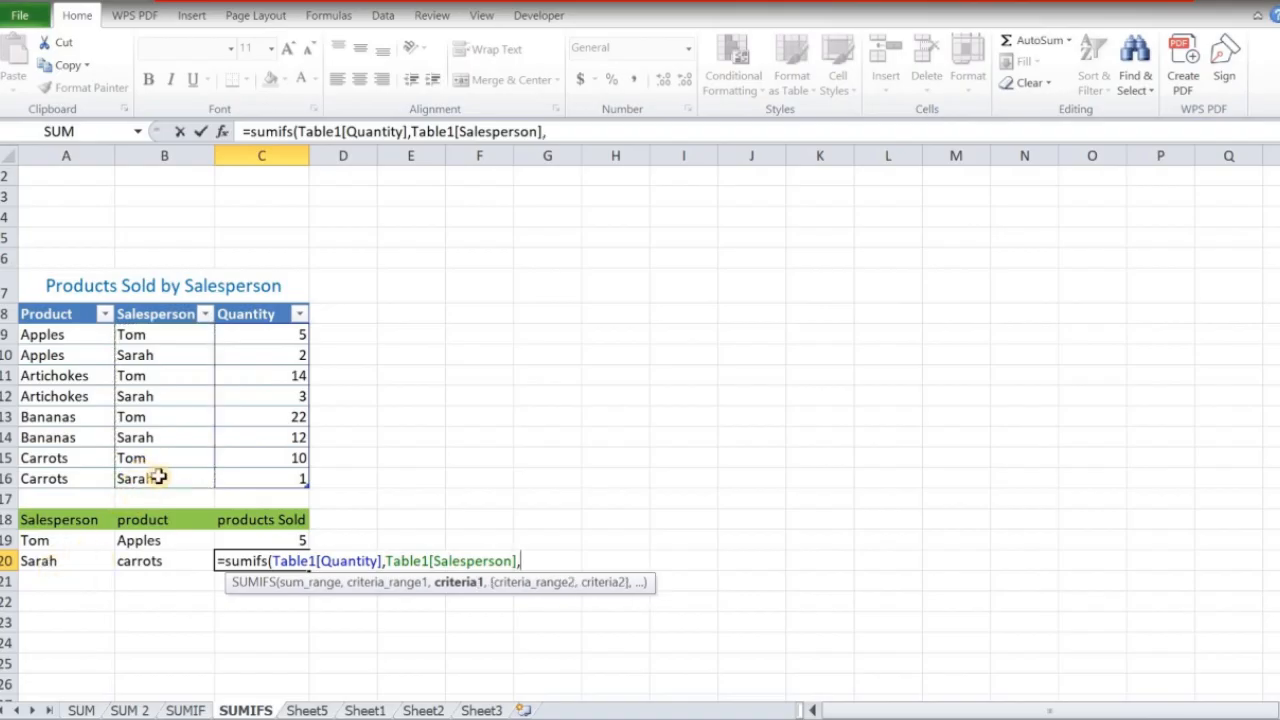
click(173, 355)
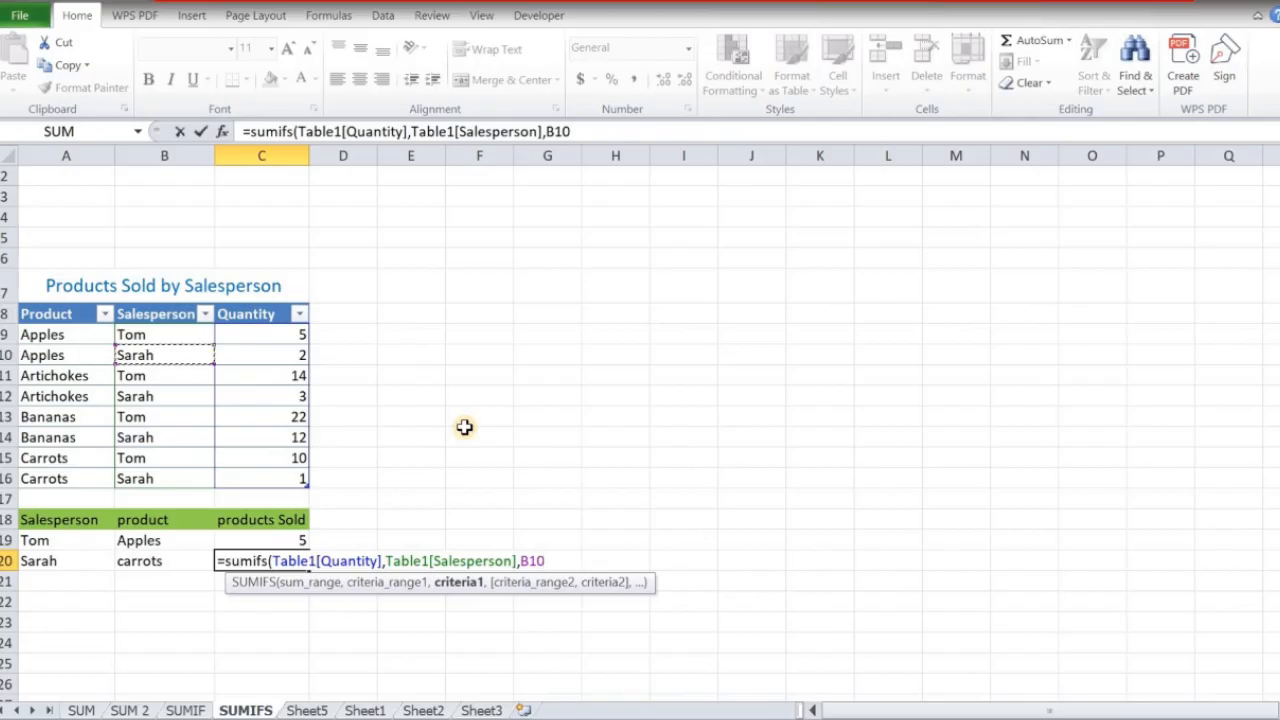
text(,)
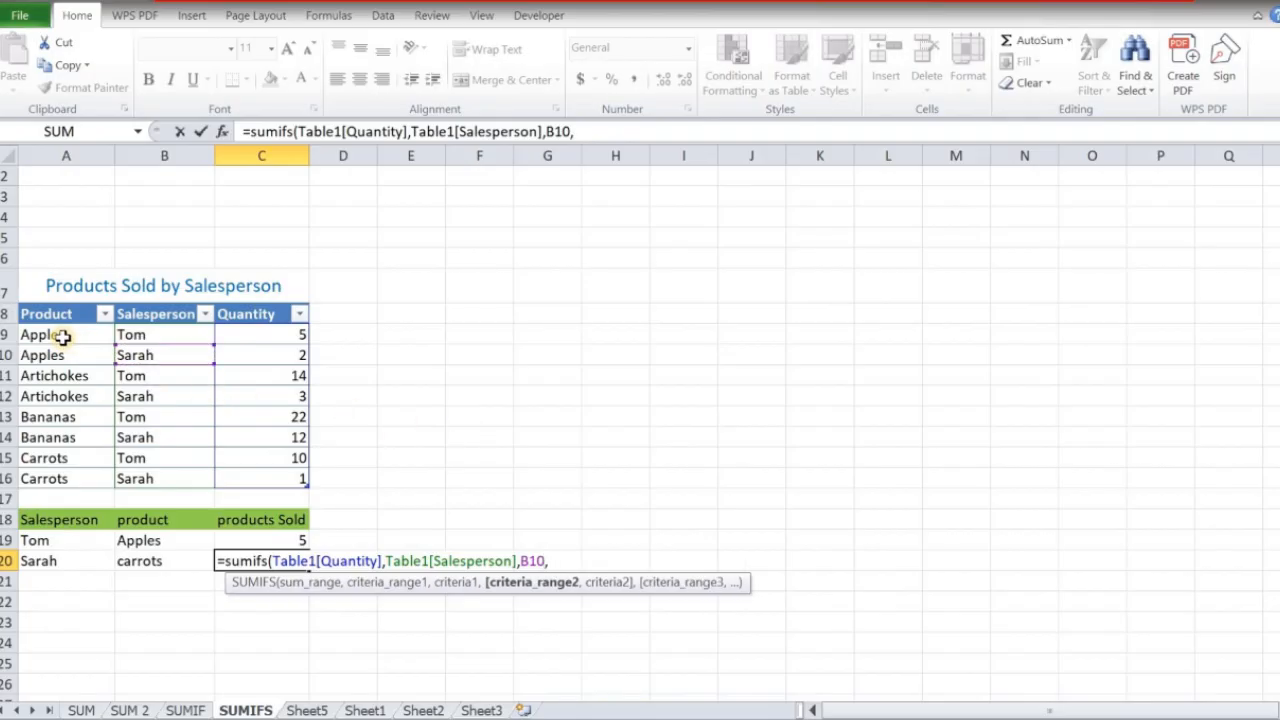
drag(62, 338, 57, 478)
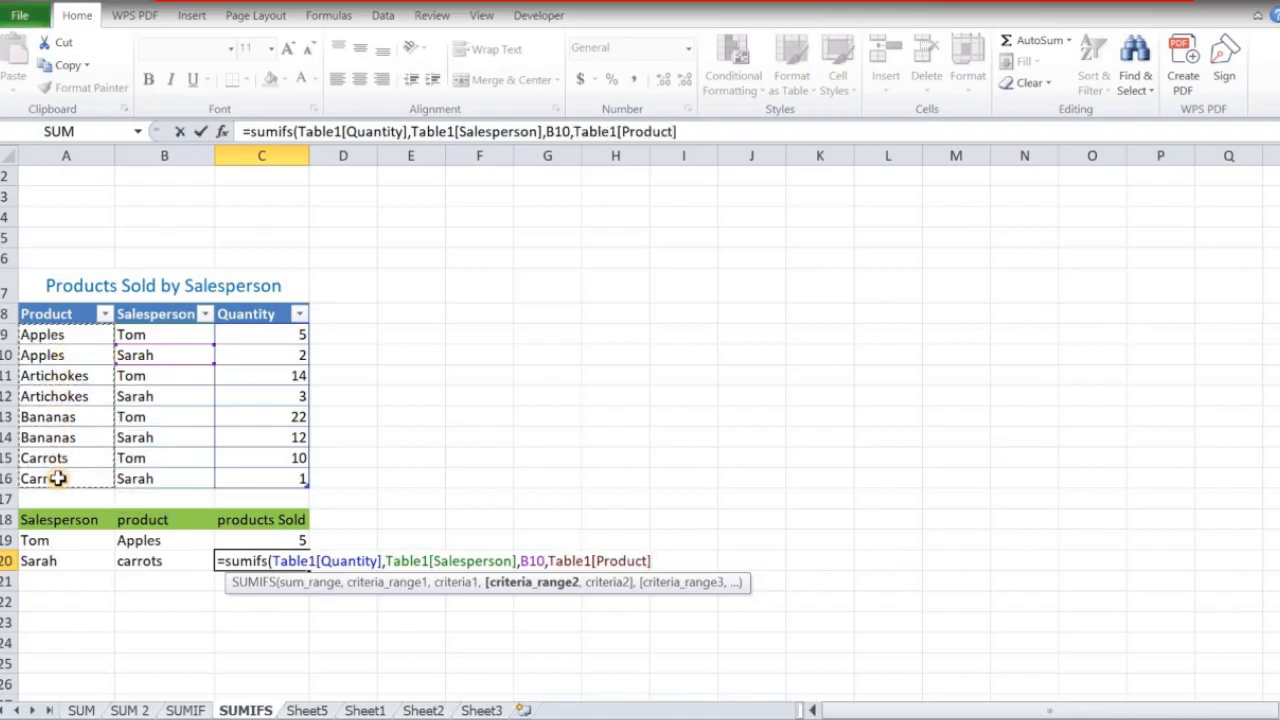
text(,)
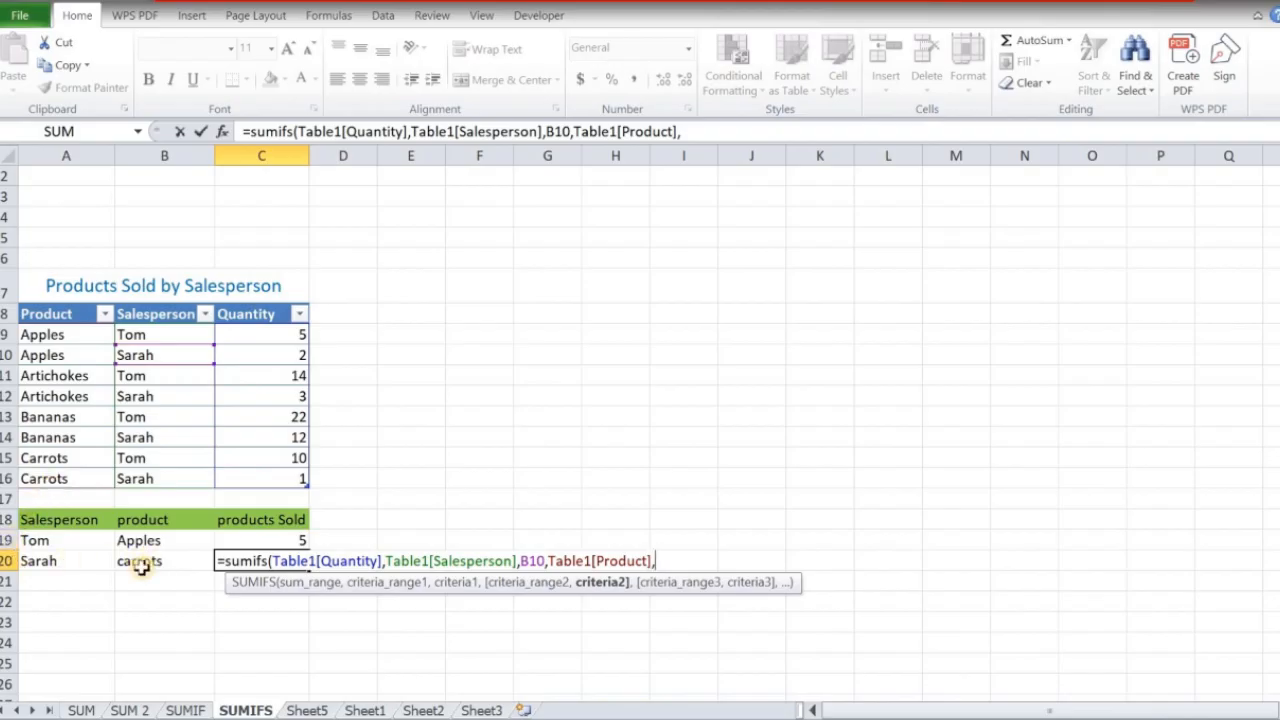
click(61, 459)
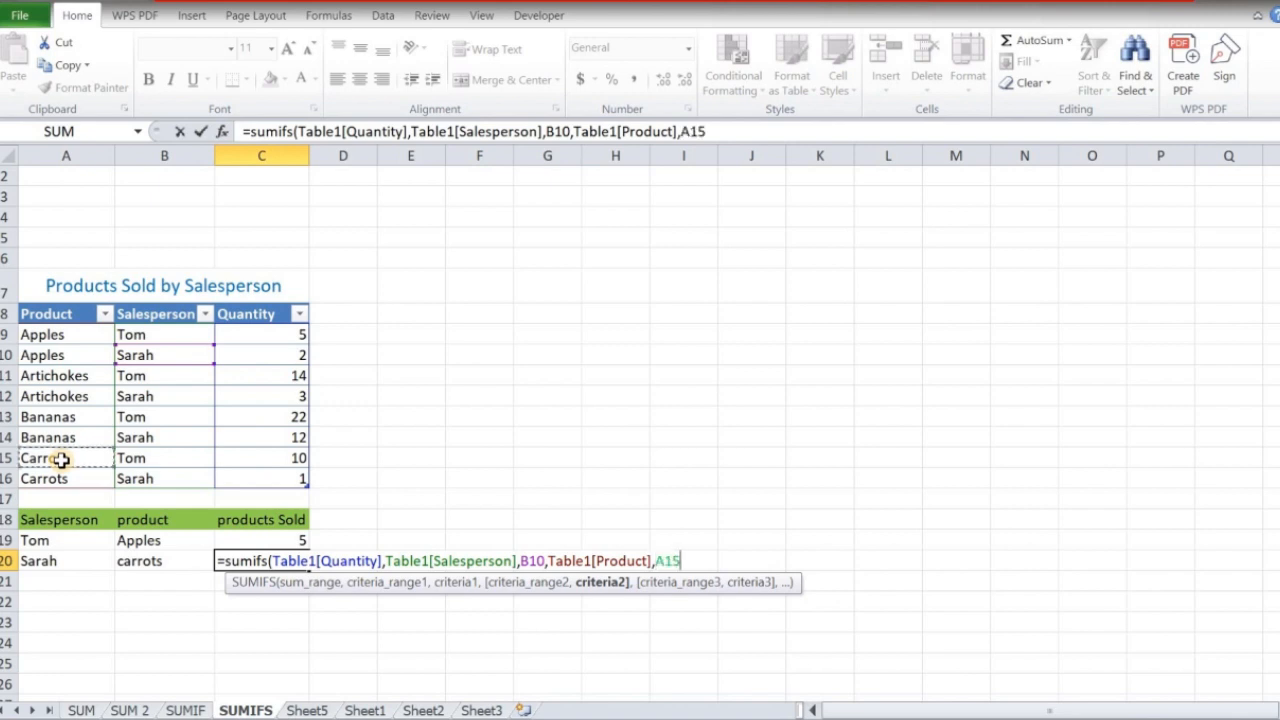
text())
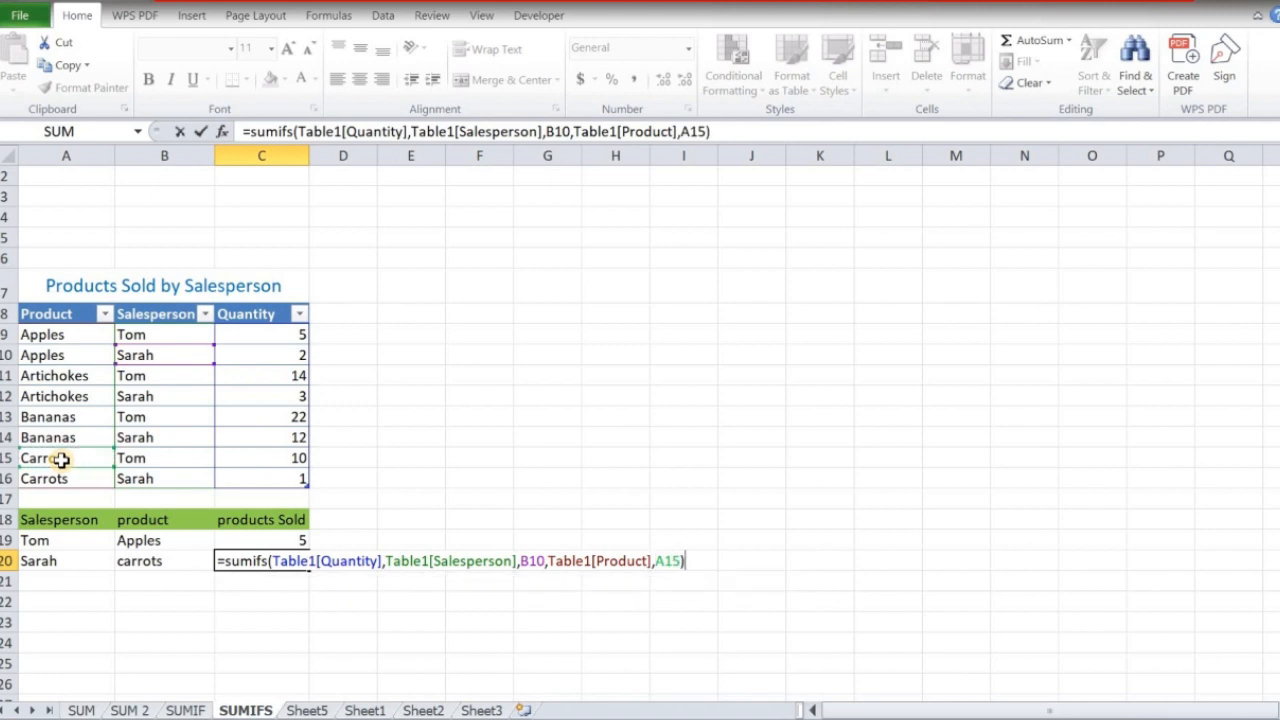
key(Return)
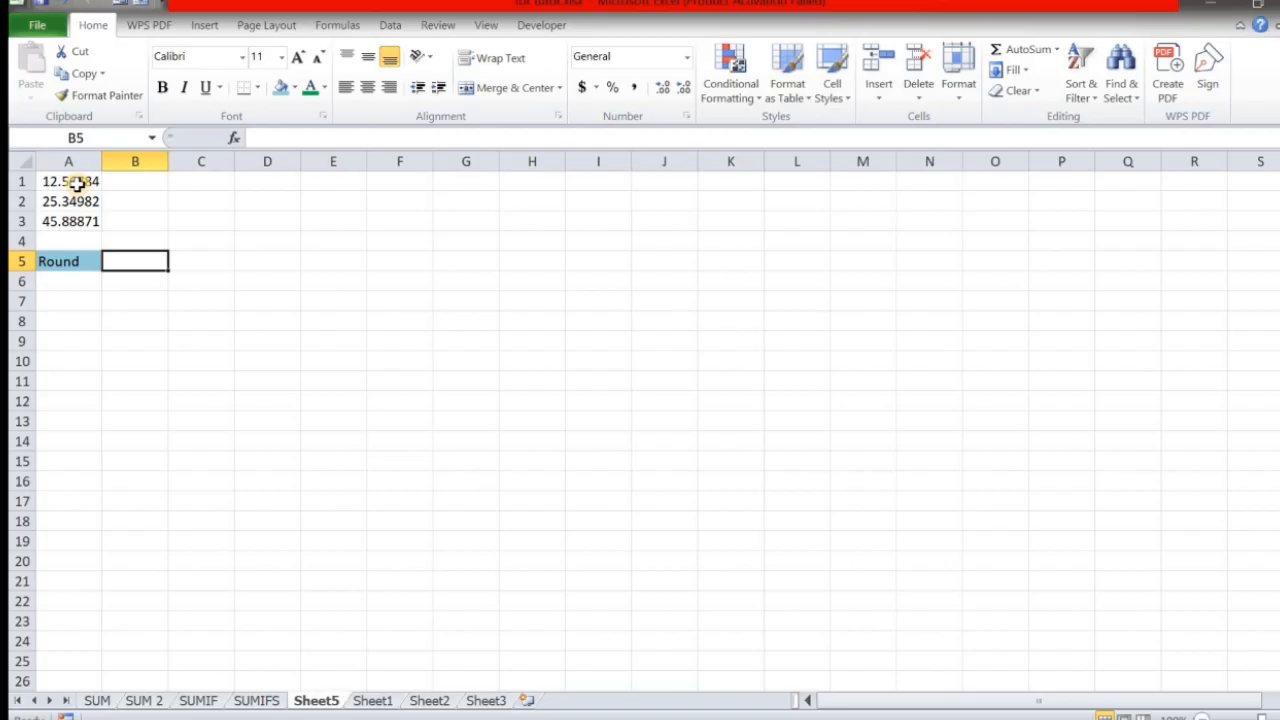
- On Sheet5, round the number in A1 to one decimal place in B1 with =ROUND(A1,1)
click(123, 181)
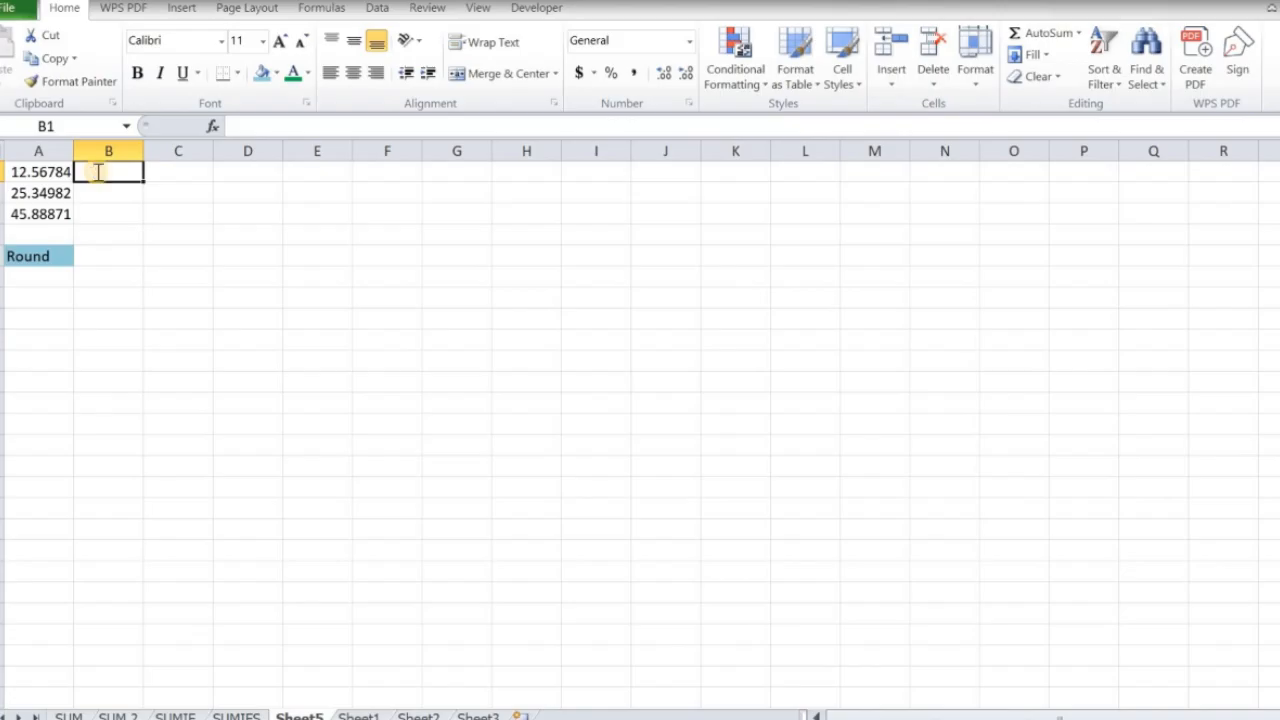
text(=r)
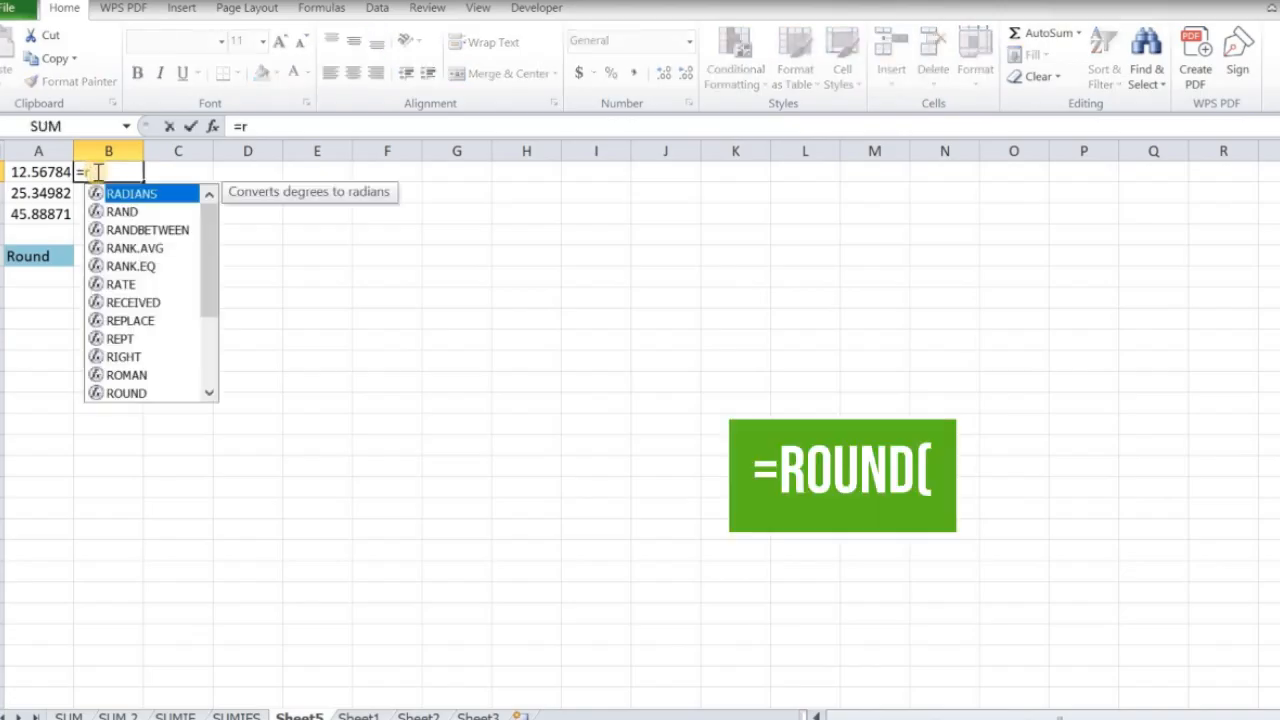
text(ound)
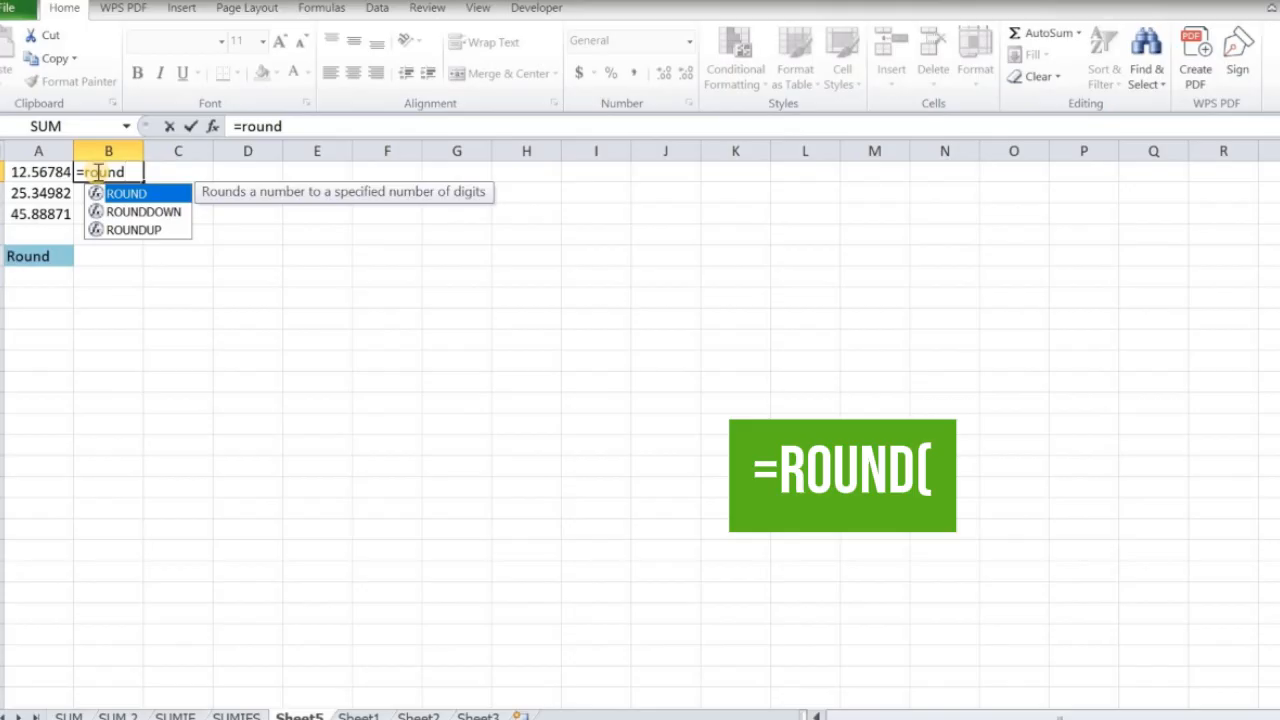
text(()
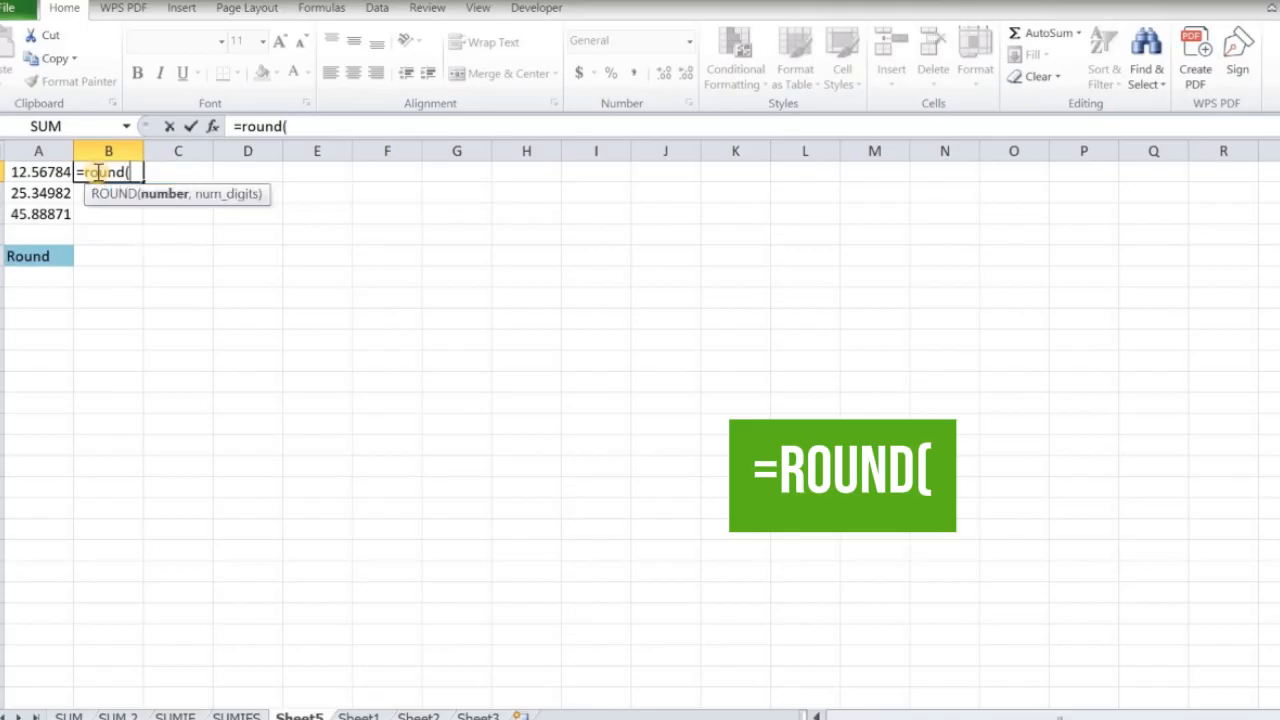
click(35, 172)
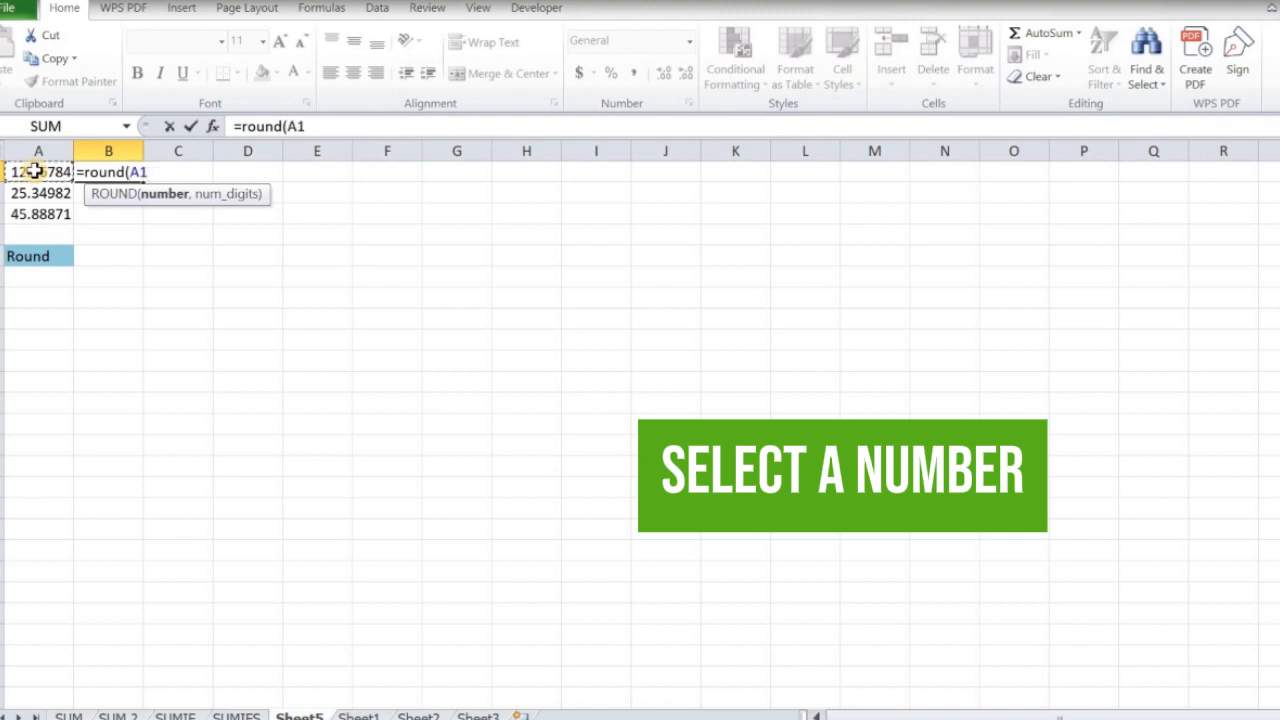
text(,)
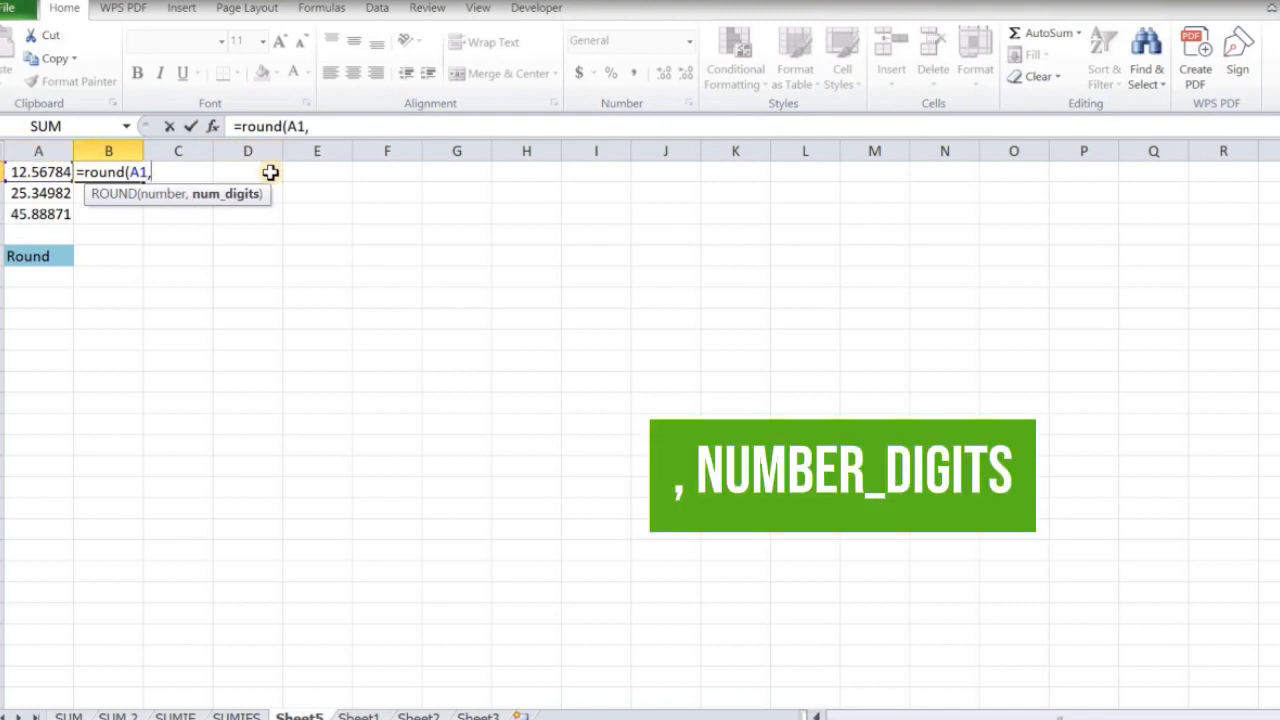
text(1))
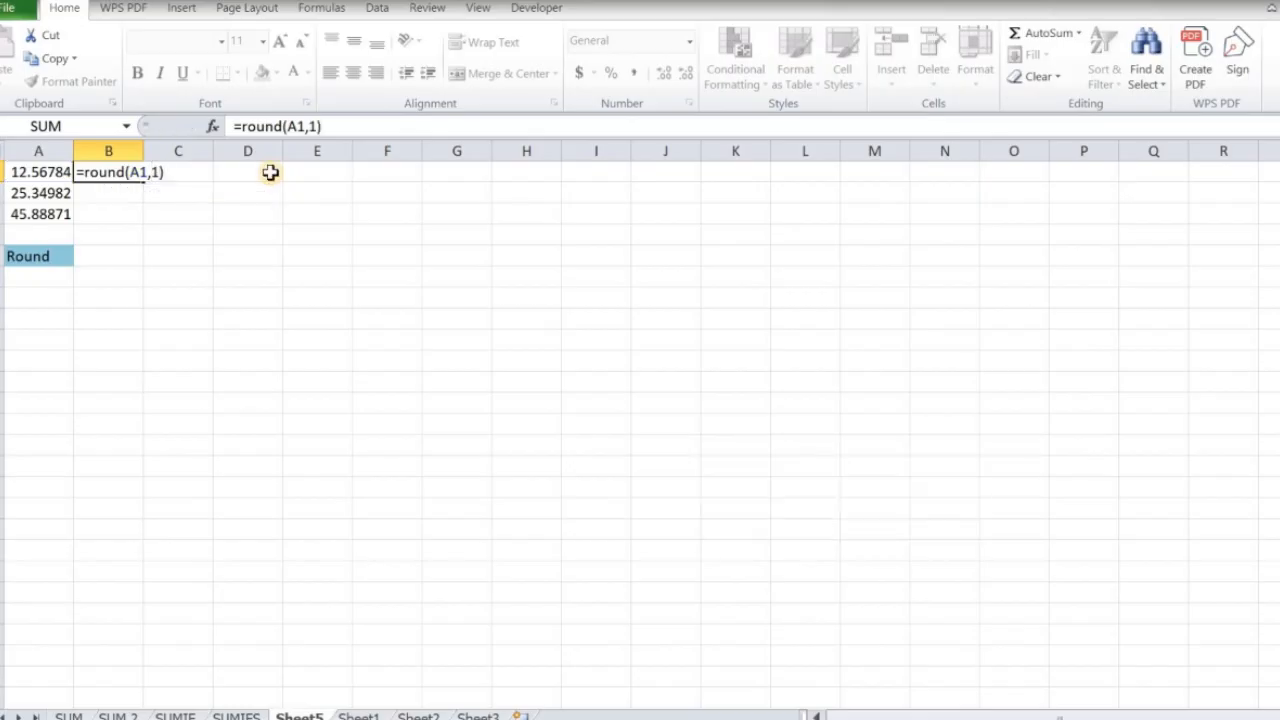
key(Return)
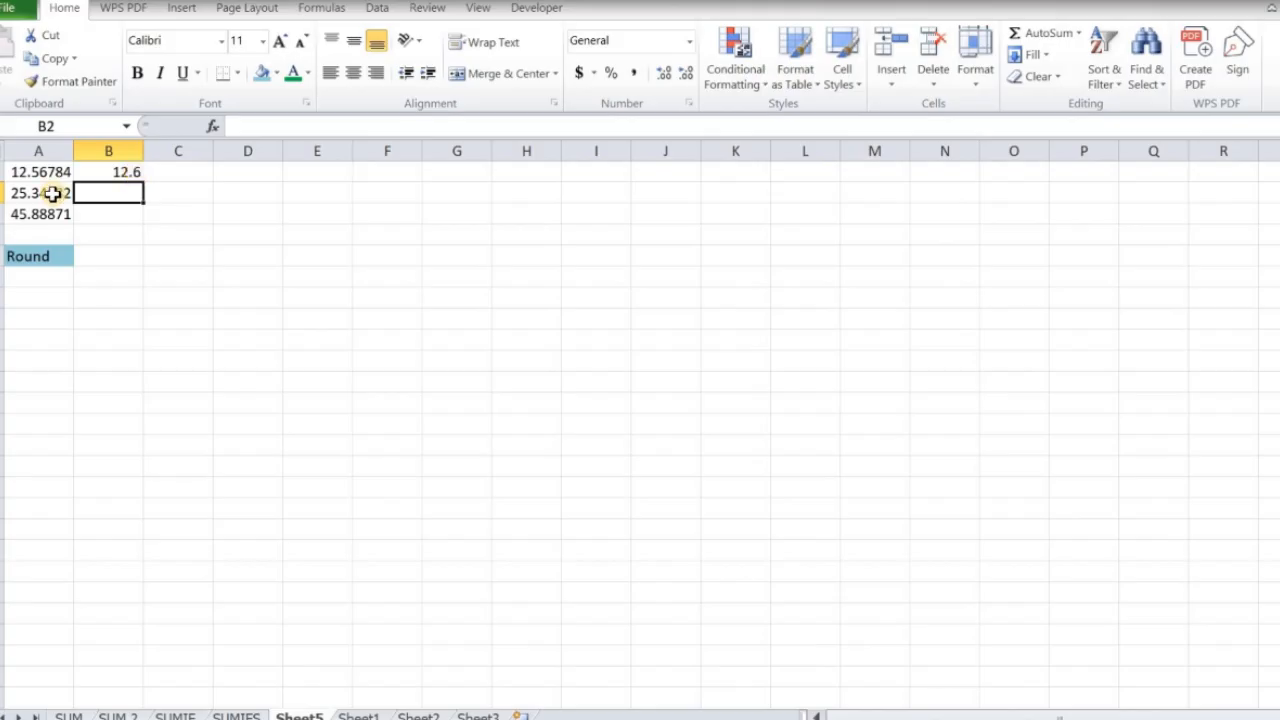
- Round the number in A2 to two decimal places in B2 with =ROUND(A2,2)
text(=)
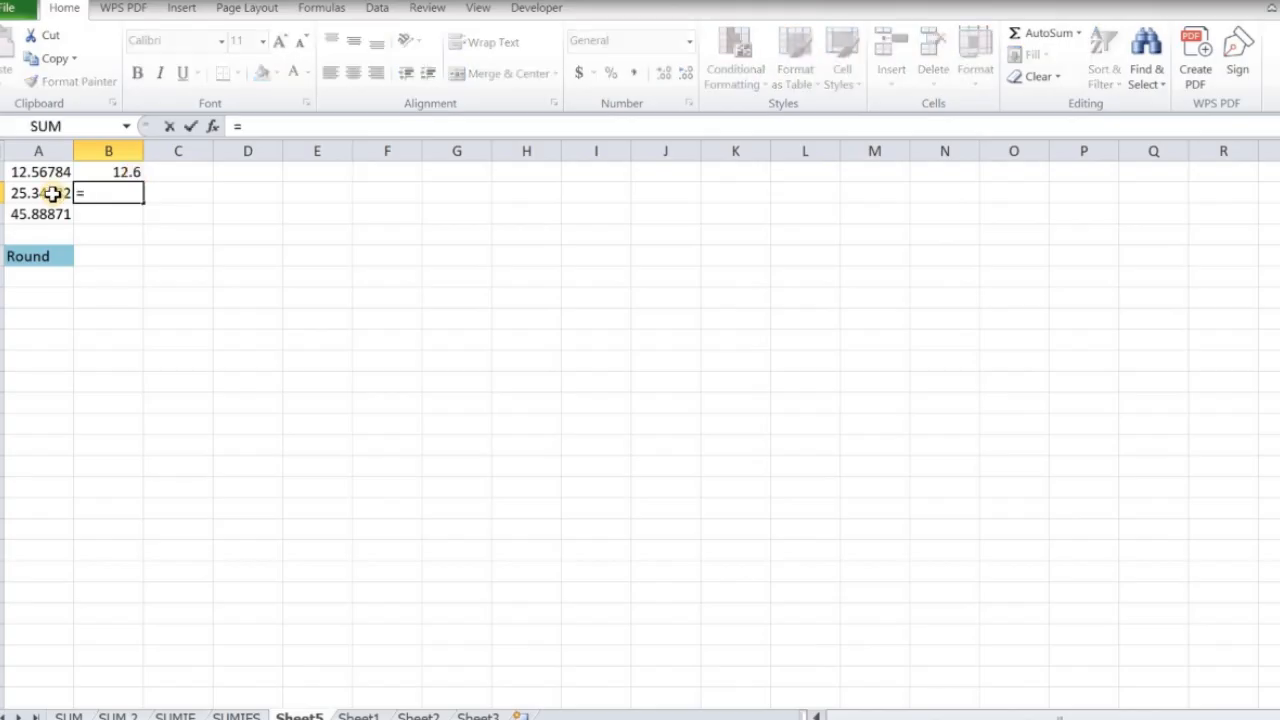
text(round)
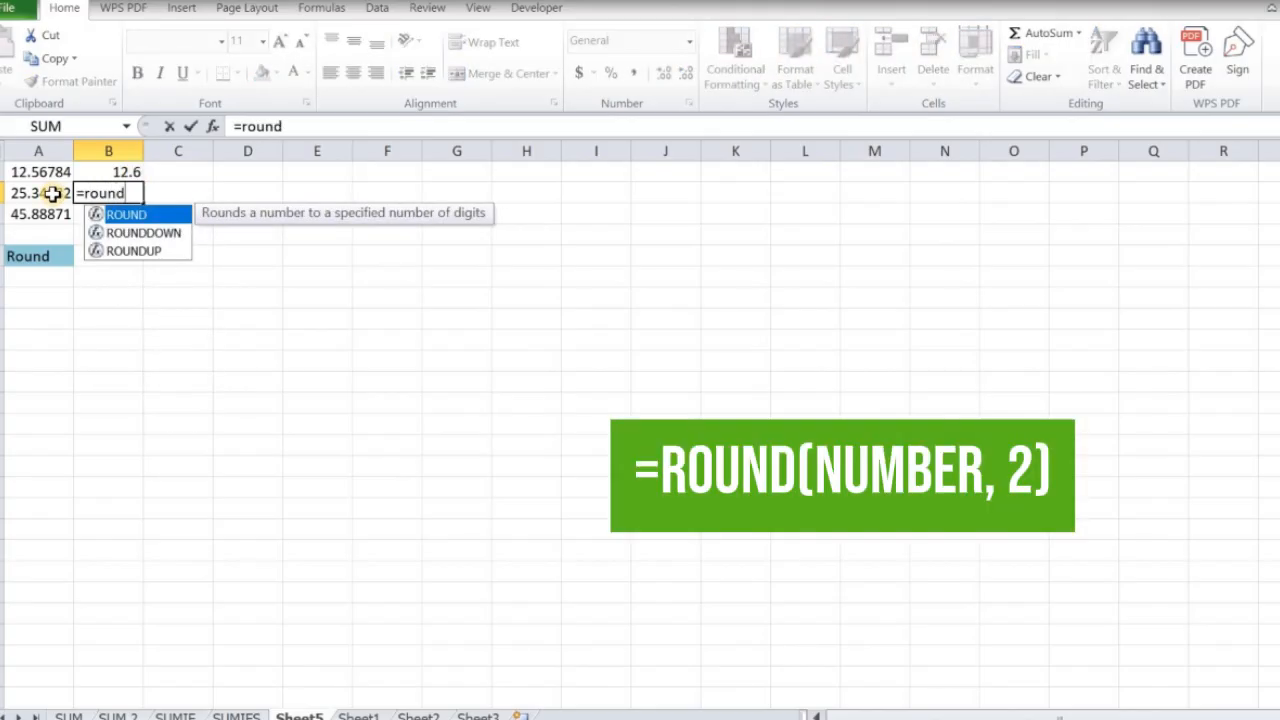
text(()
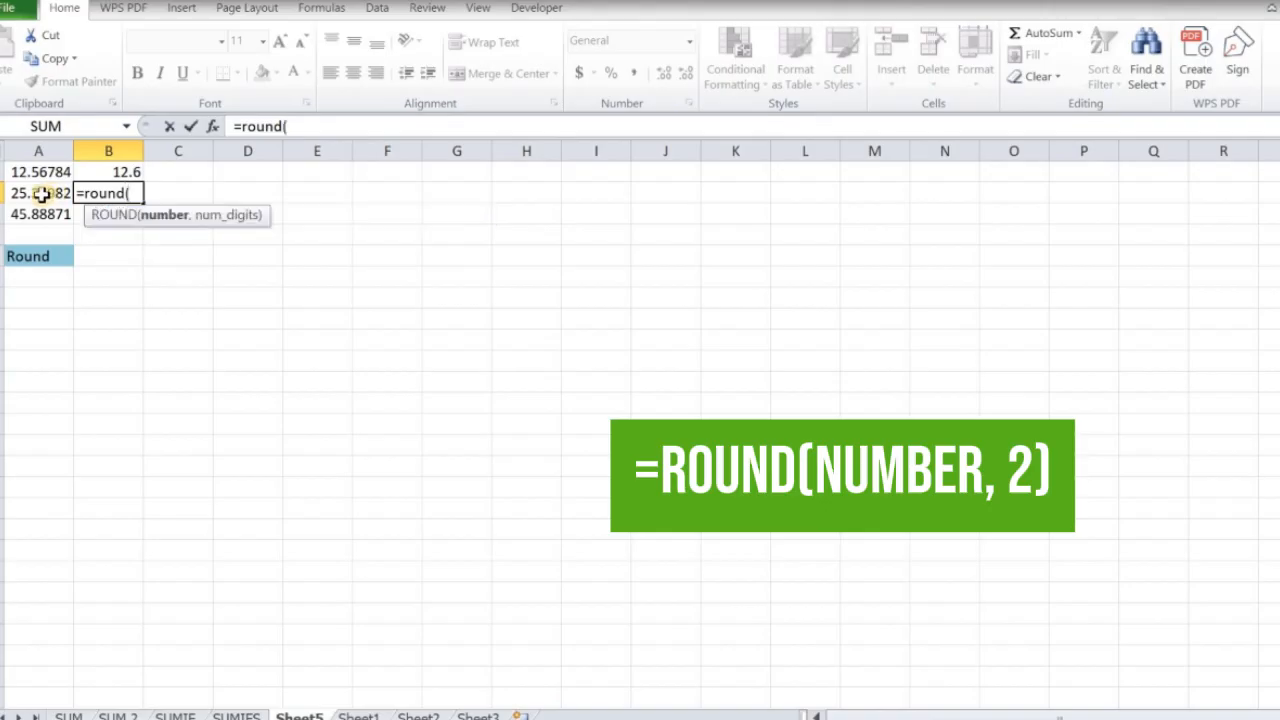
click(40, 193)
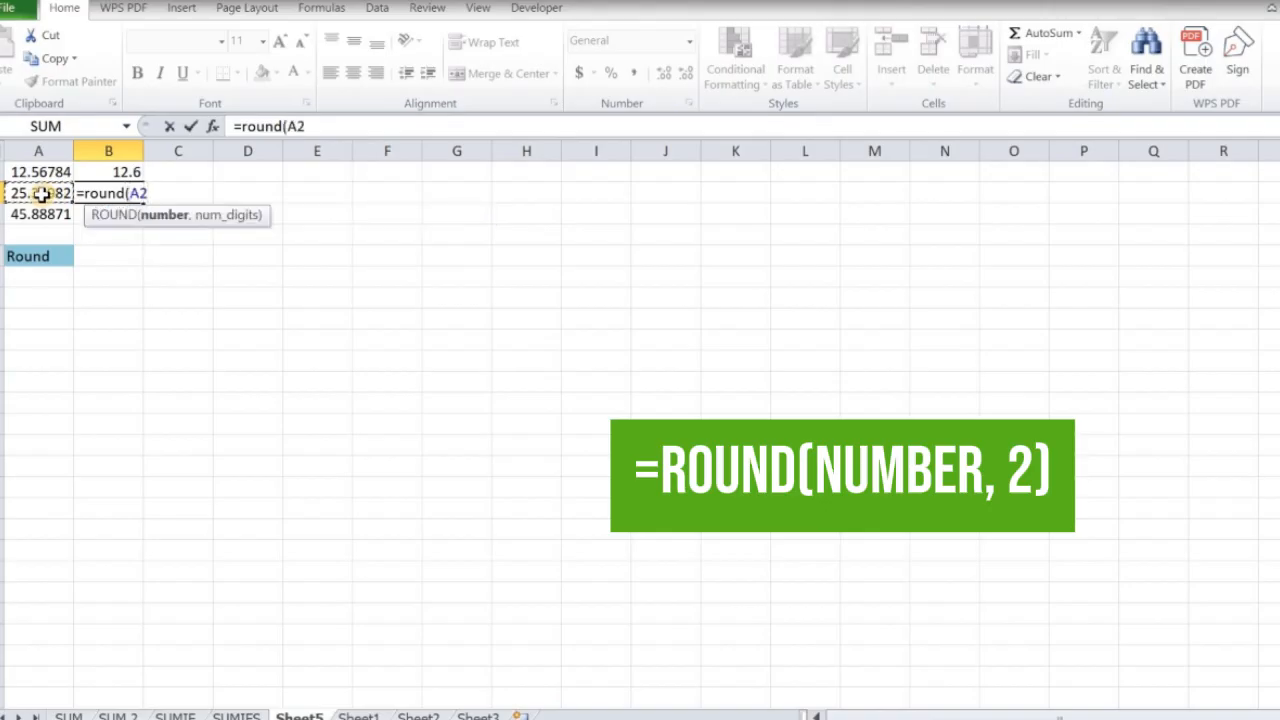
text(,2)
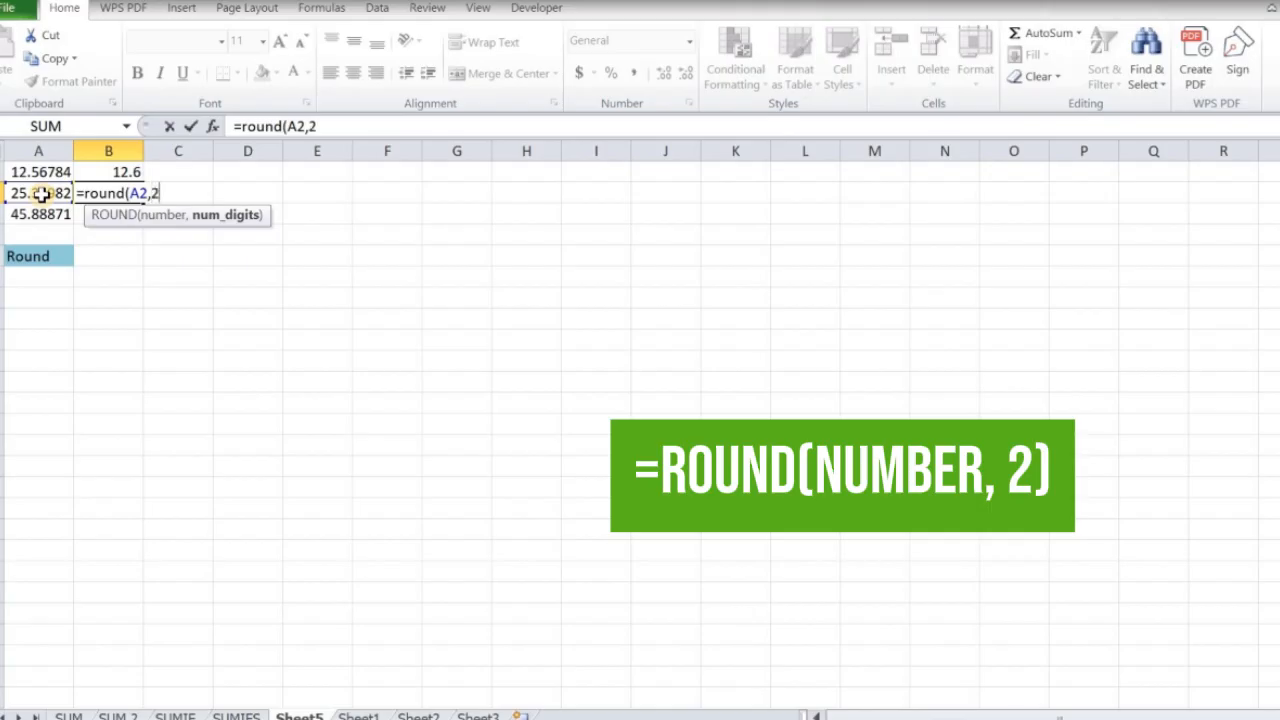
text())
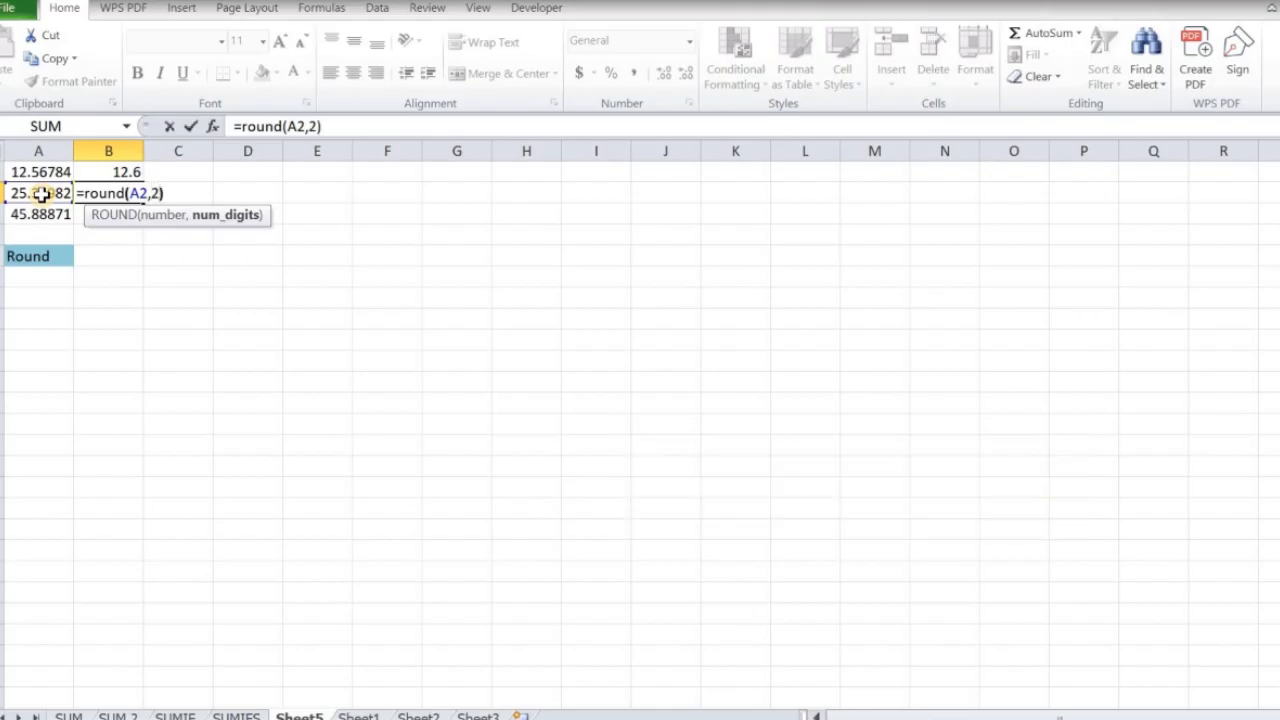
key(Return)
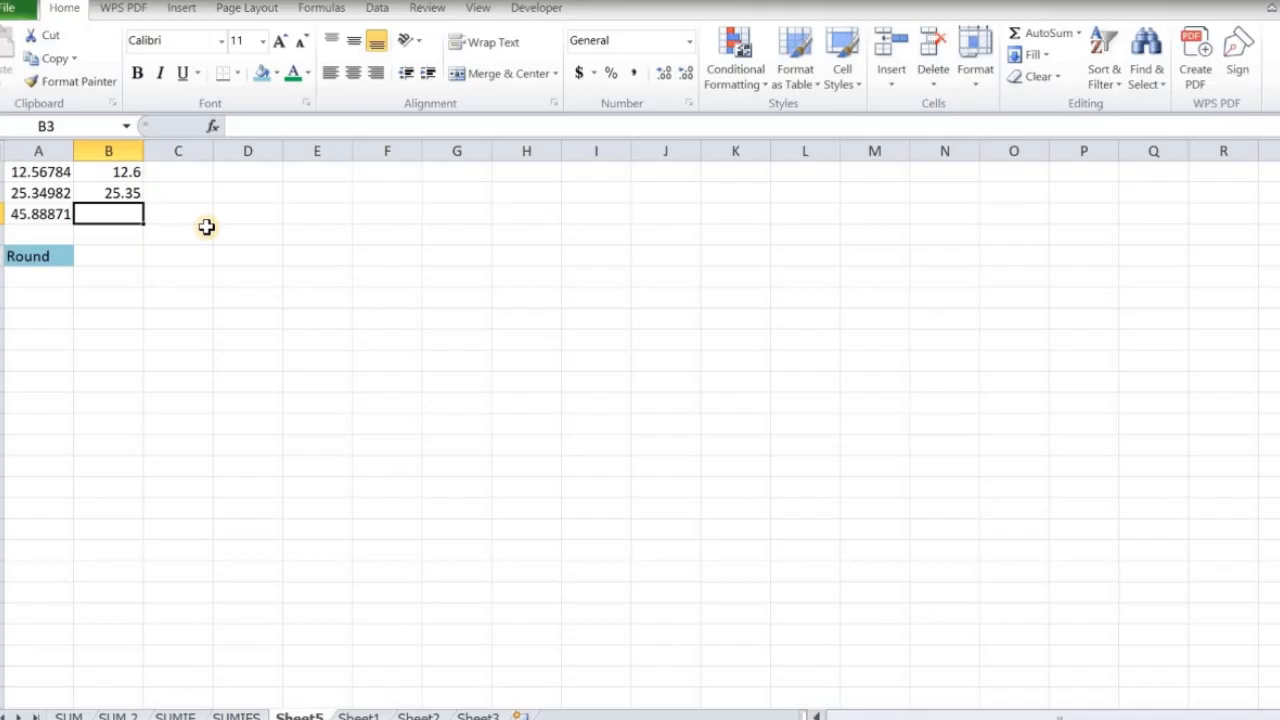
- Round the number in A3 to a whole number in B3 with =ROUND(A3,0)
text(=r)
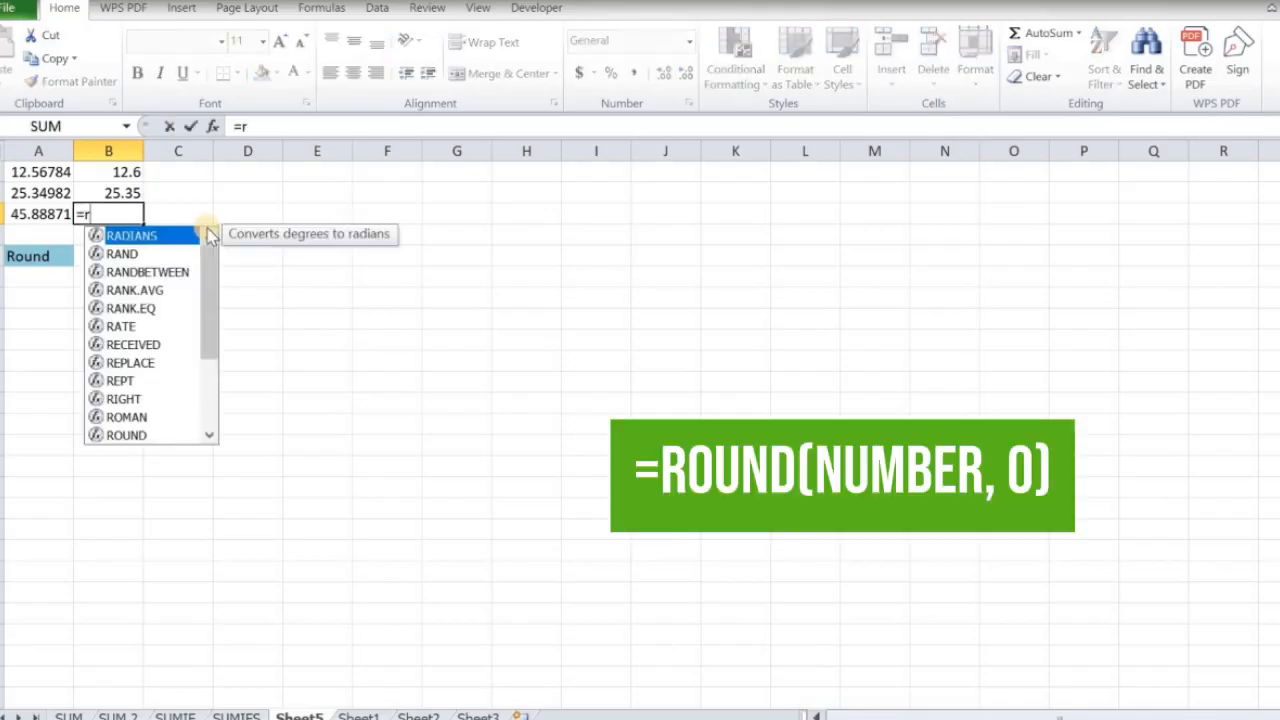
text(oun)
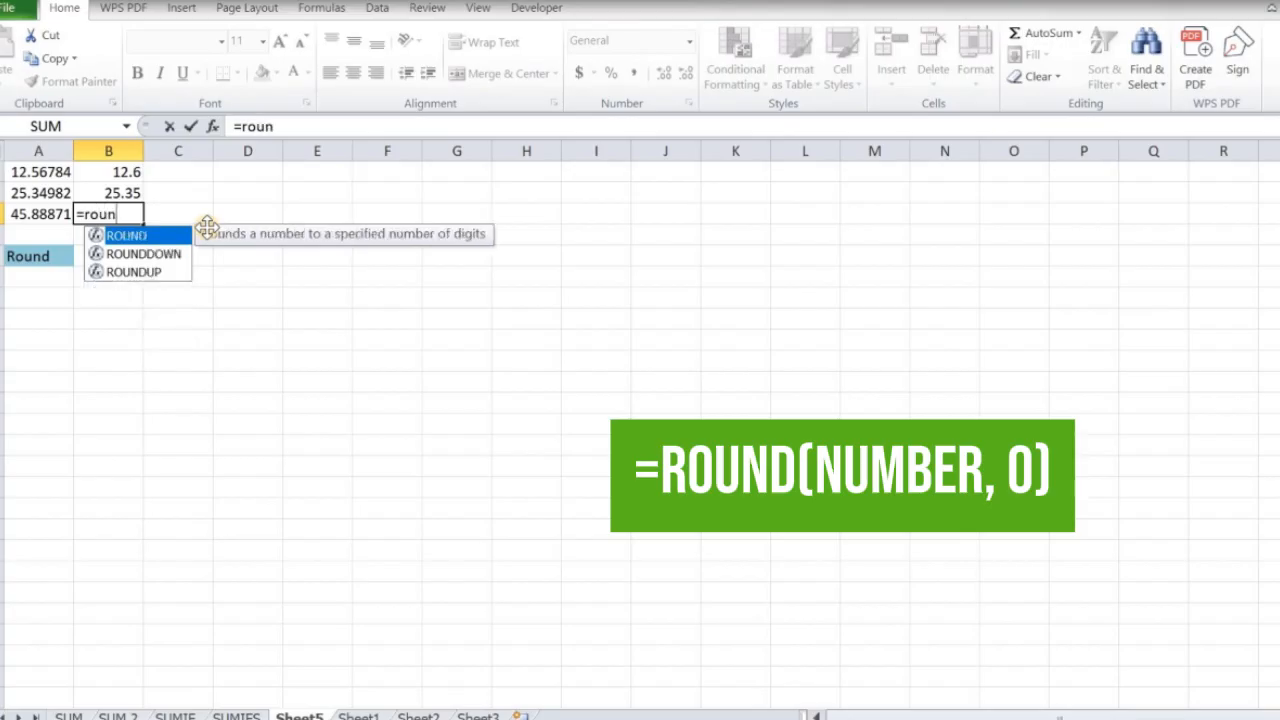
text(d()
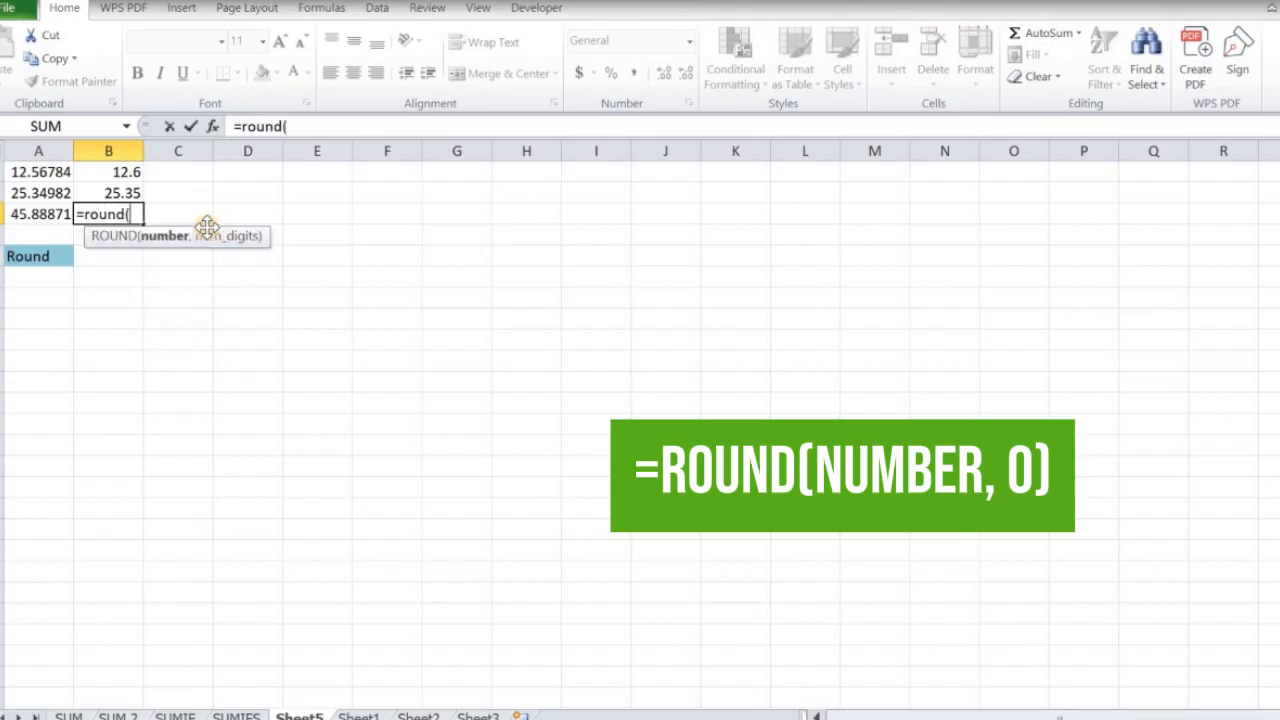
click(43, 215)
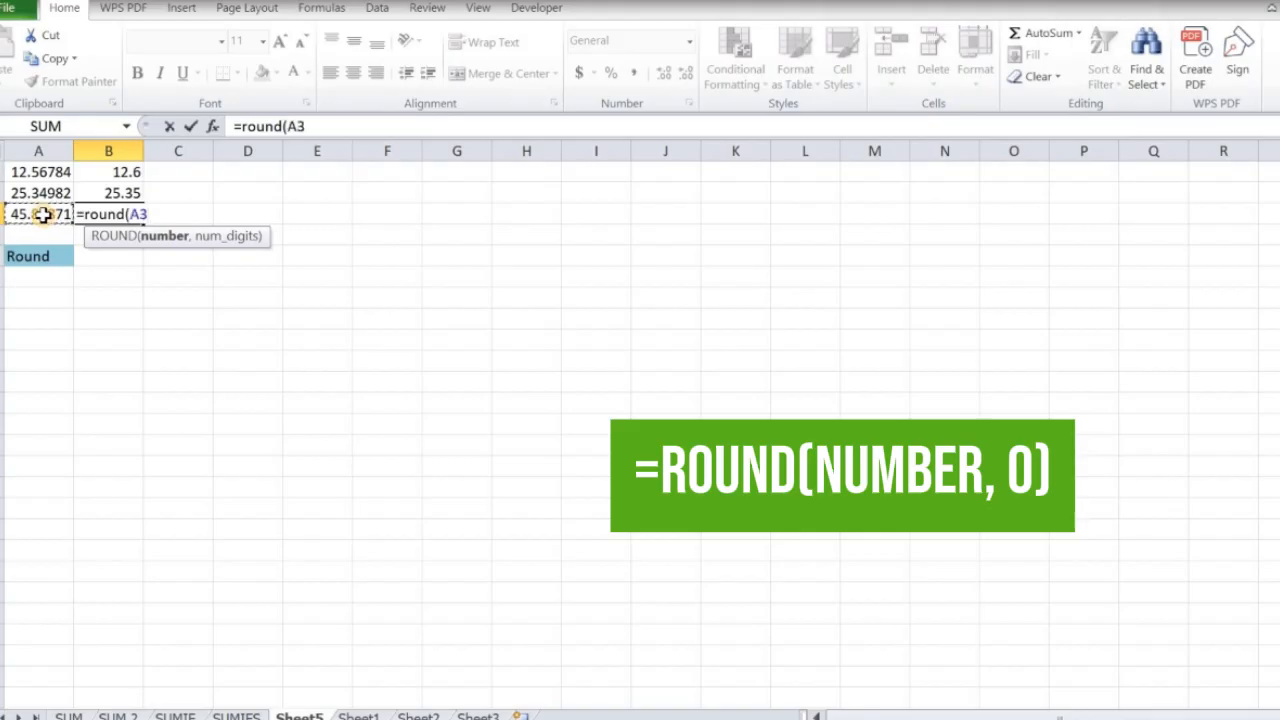
text(,)
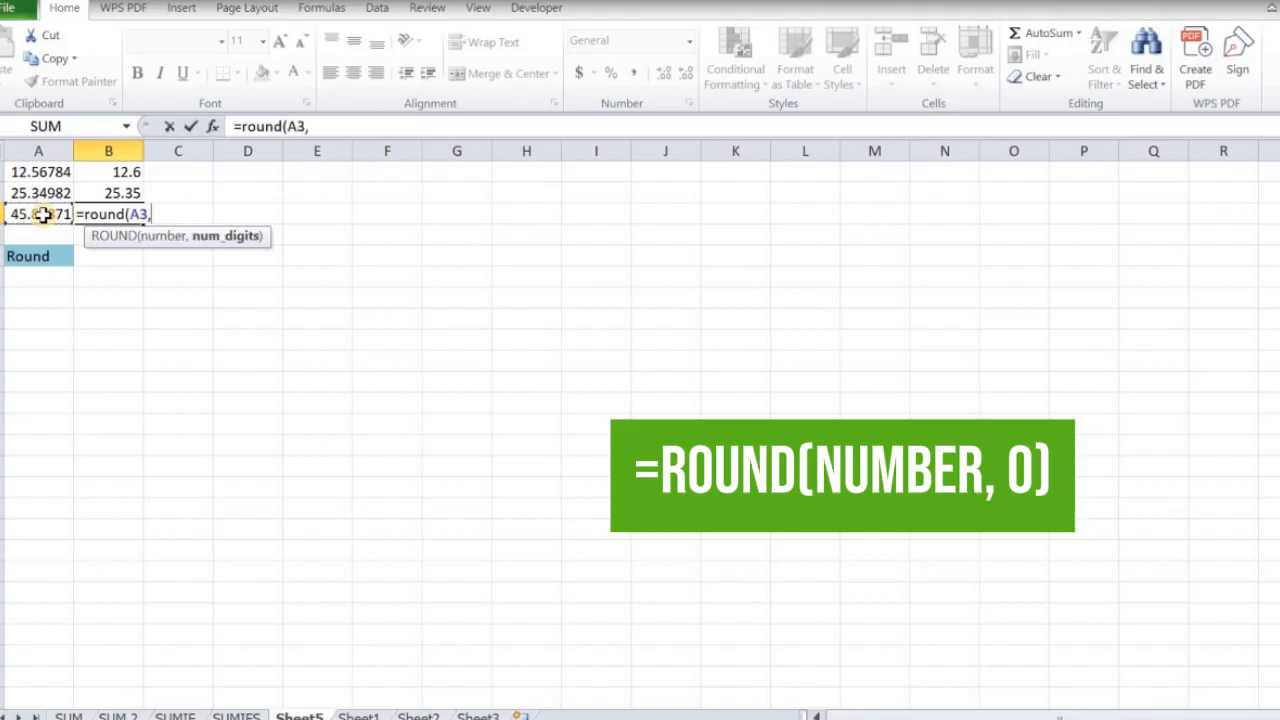
text(0))
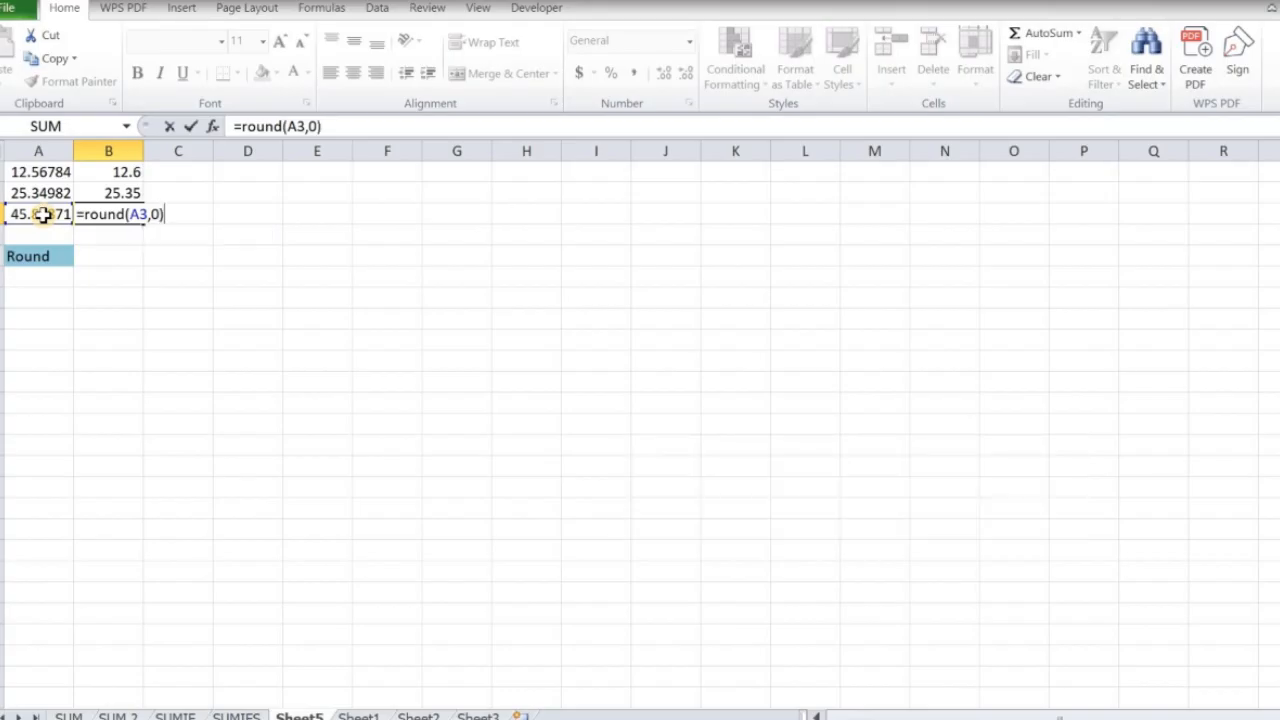
key(Return)
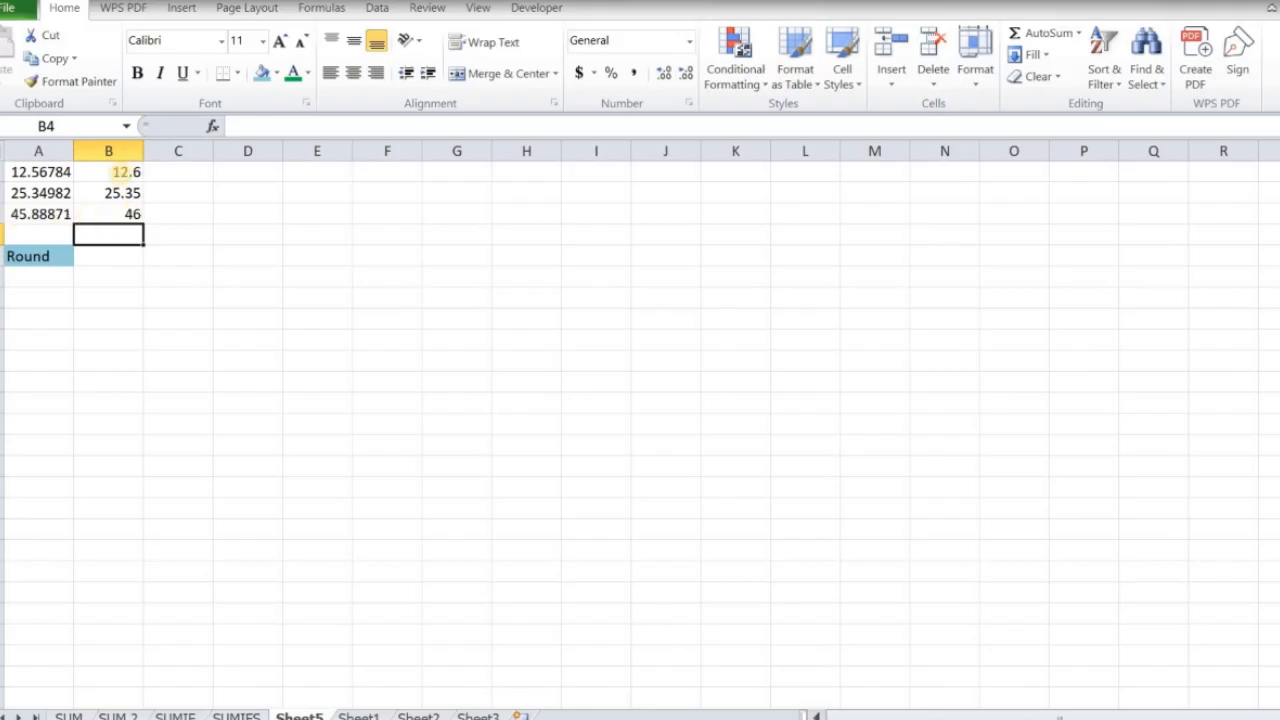
- Replace the results in B1:B3 by entering =ROUND(A1,1) in B1 and filling the formula down to B3
click(107, 170)
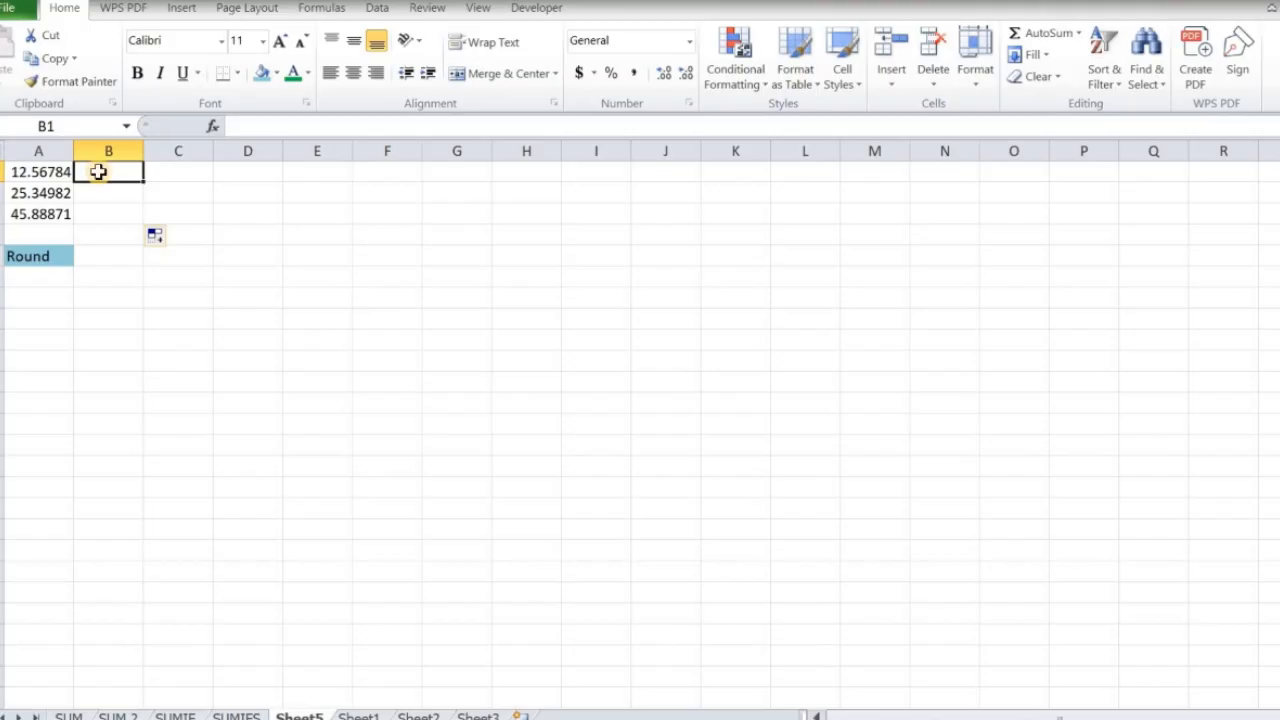
text(=)
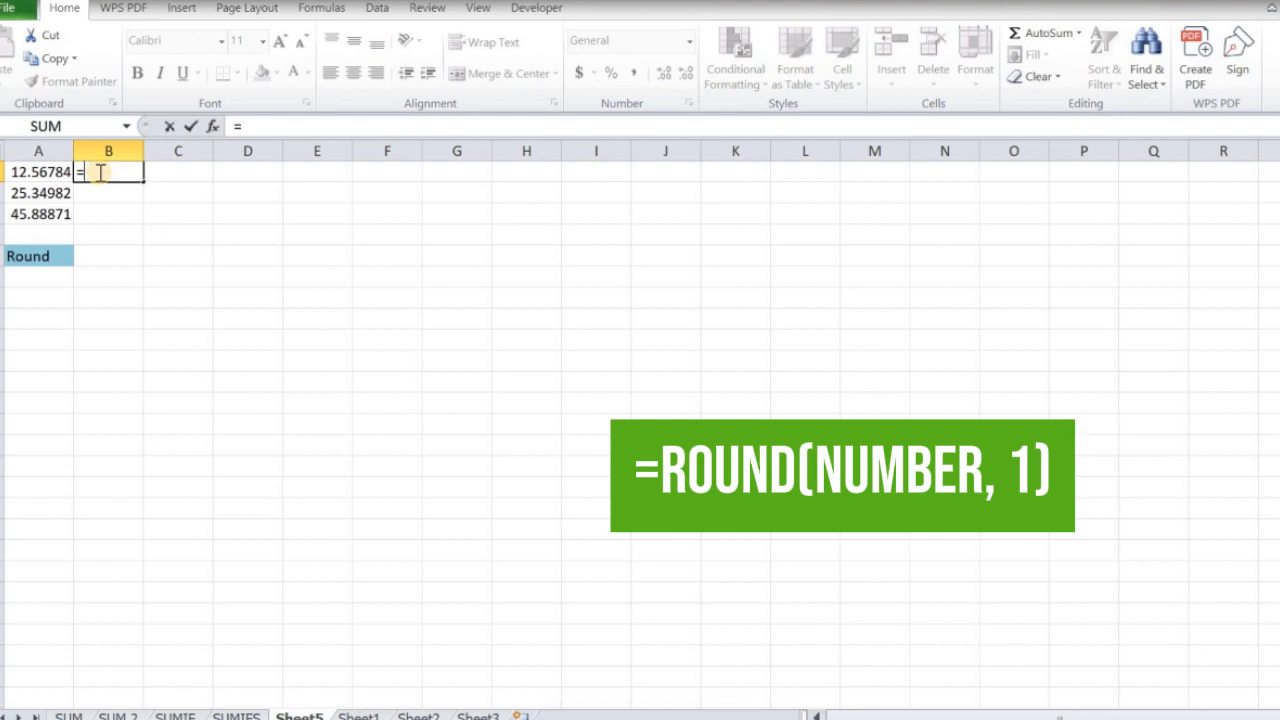
text(roun)
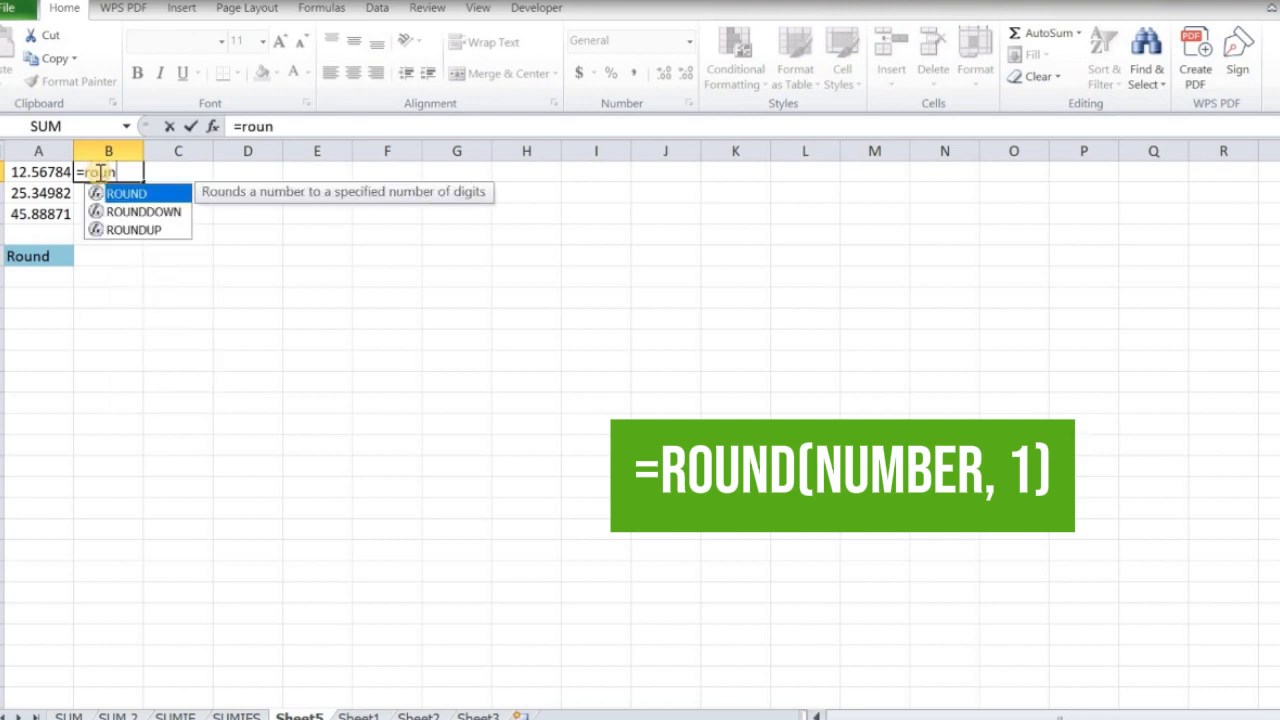
text(d()
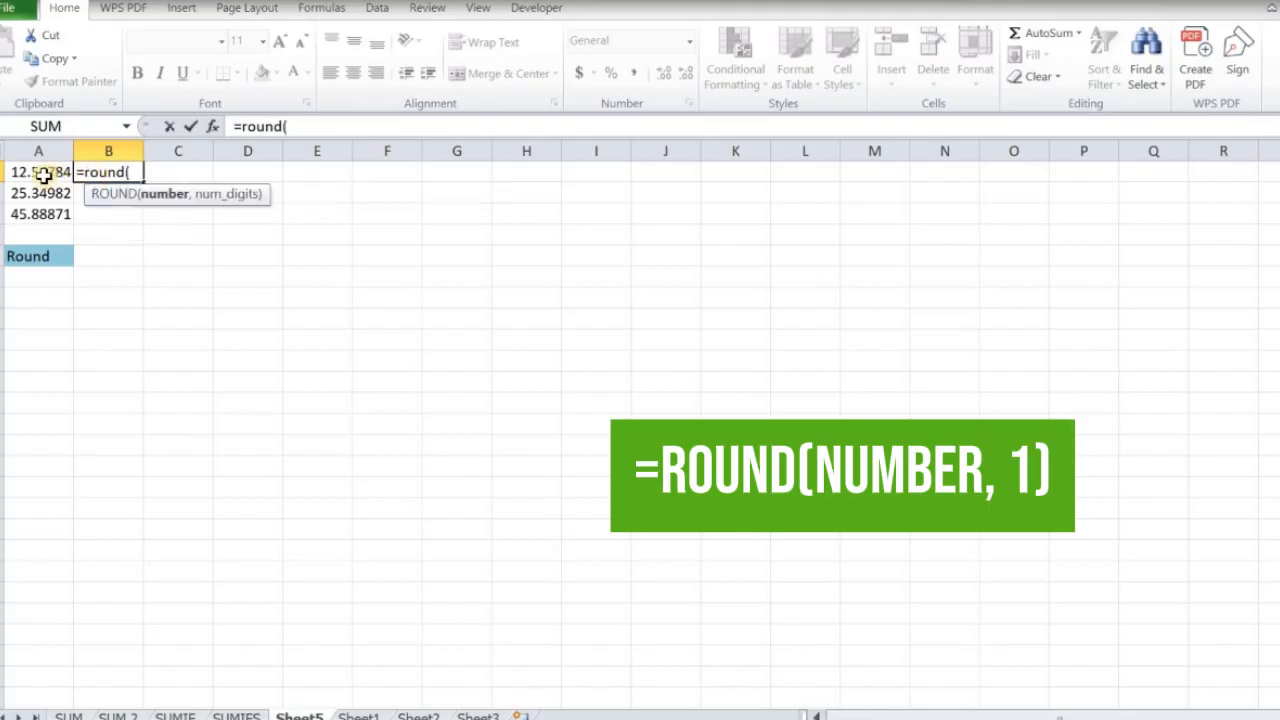
click(44, 173)
text(,1)
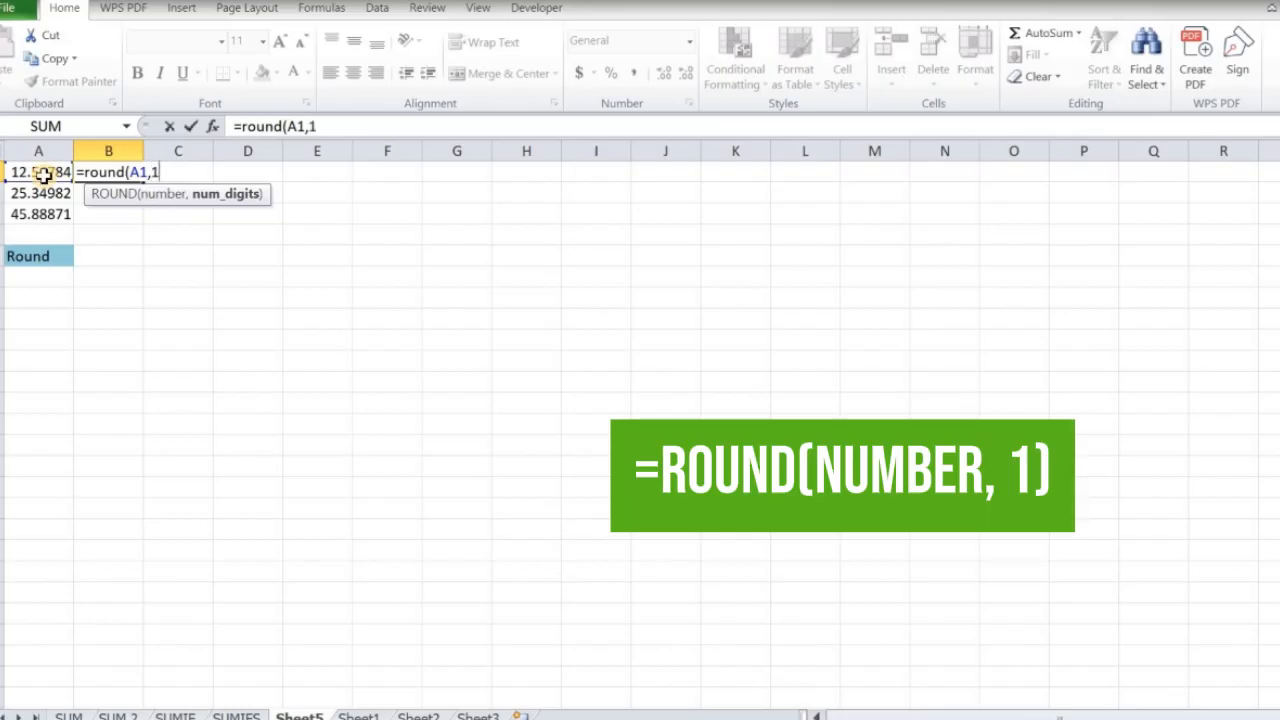
text())
key(Return)
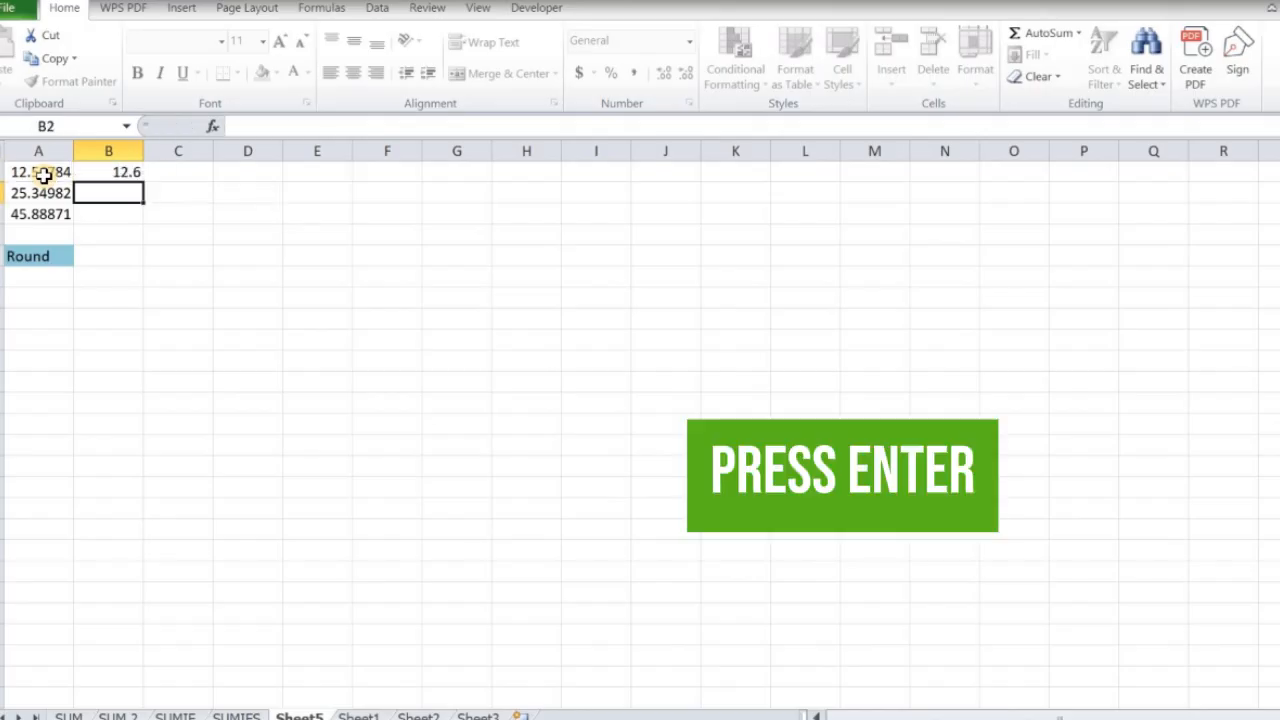
click(119, 172)
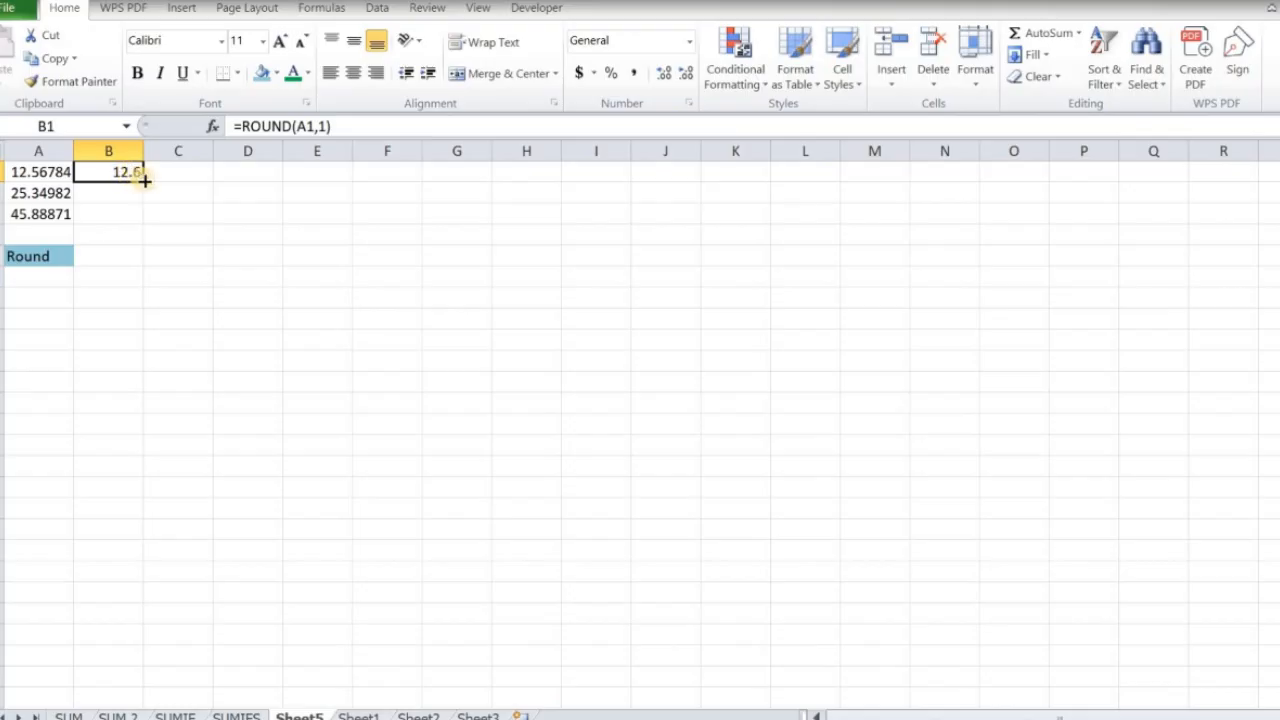
drag(144, 181, 142, 222)
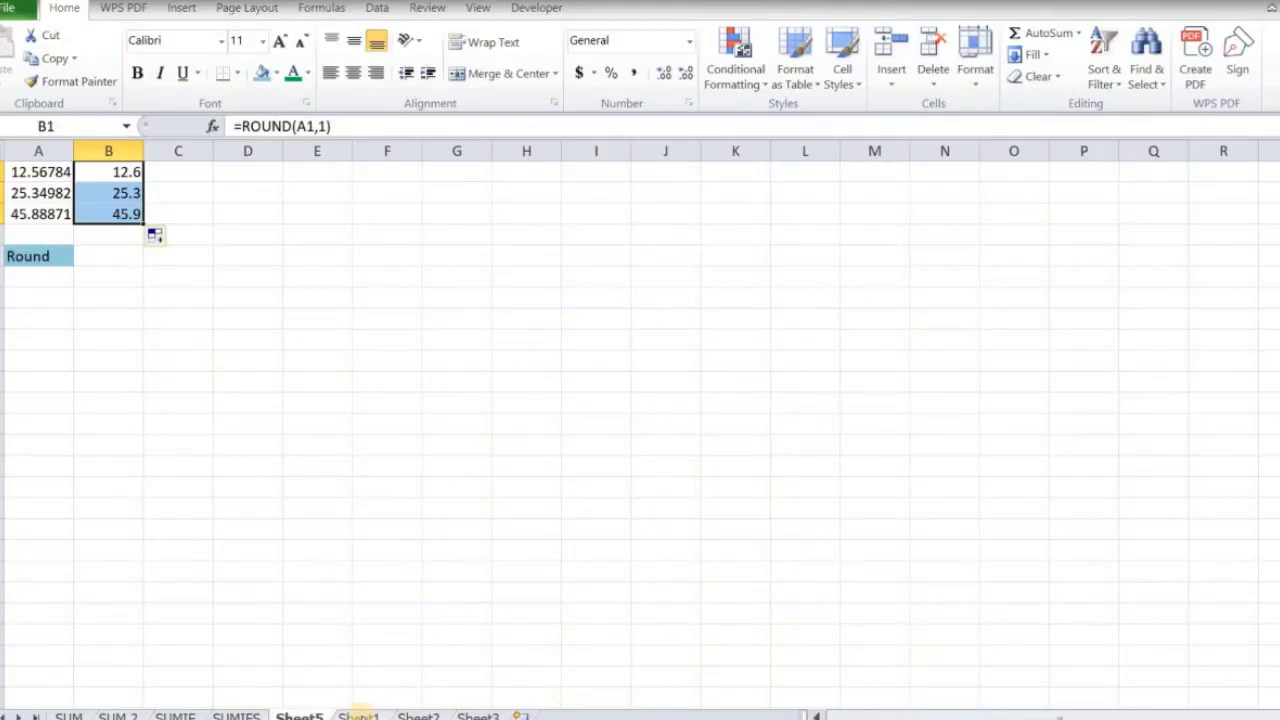
- On Sheet1, clear the formula beside the Sum label in F2
click(358, 716)
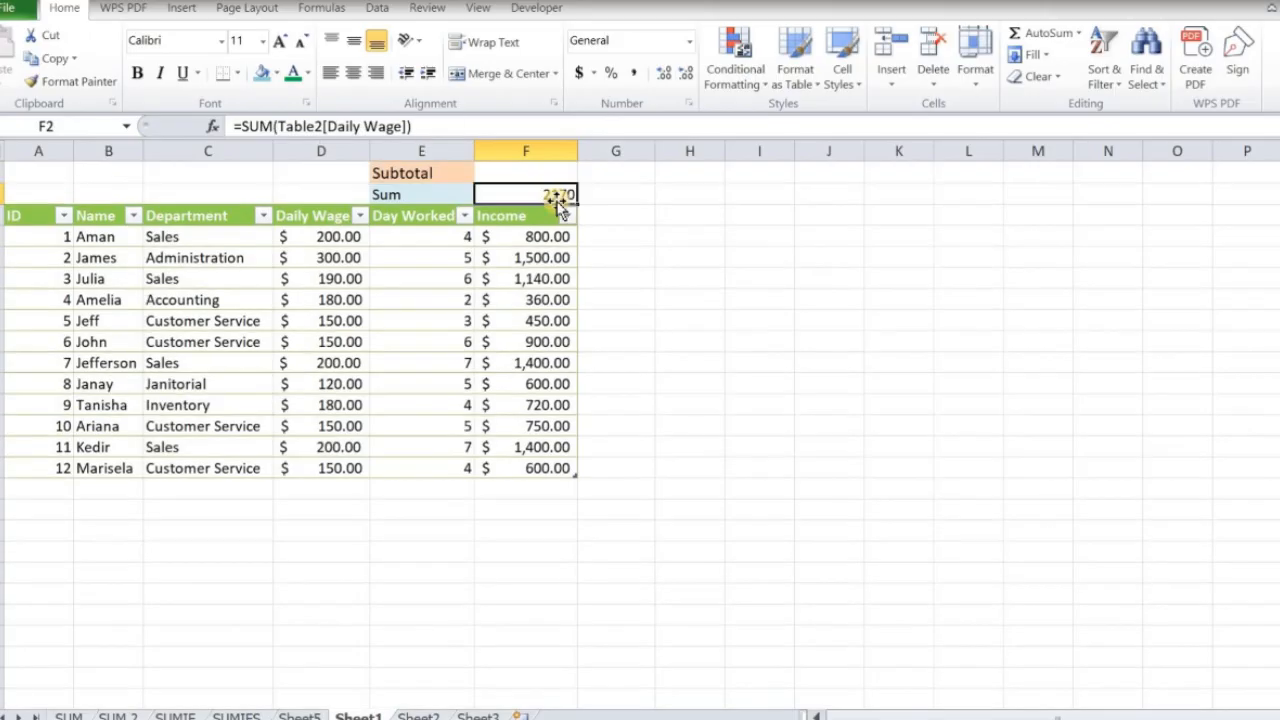
key(BackSpace)
click(745, 234)
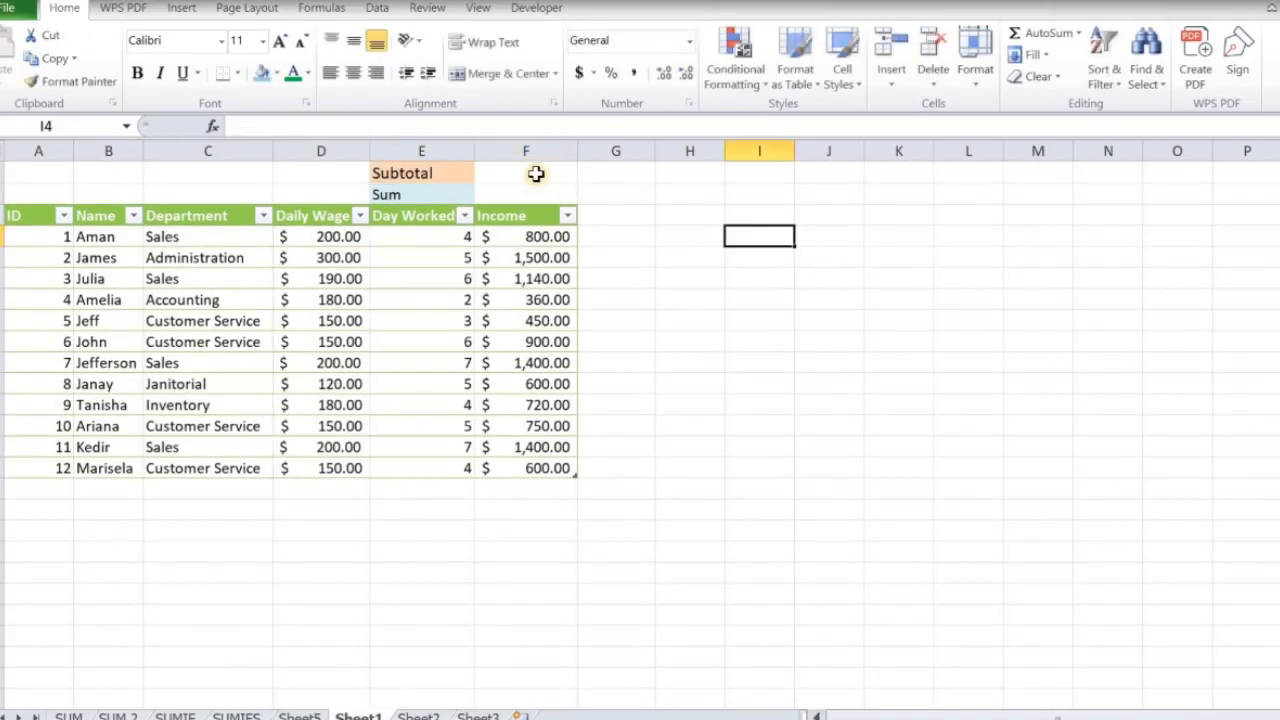
- Sum the Daily Wage column in F2 with =SUM(Table2[Daily Wage])
click(536, 174)
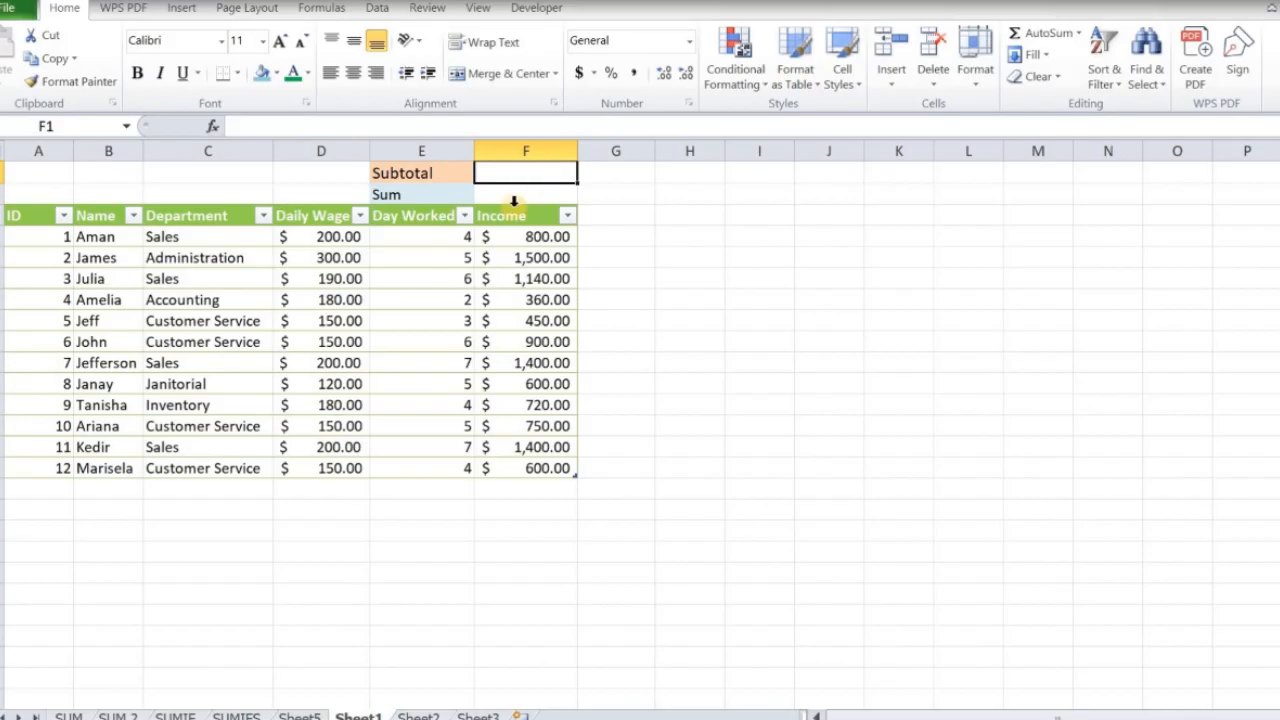
click(514, 199)
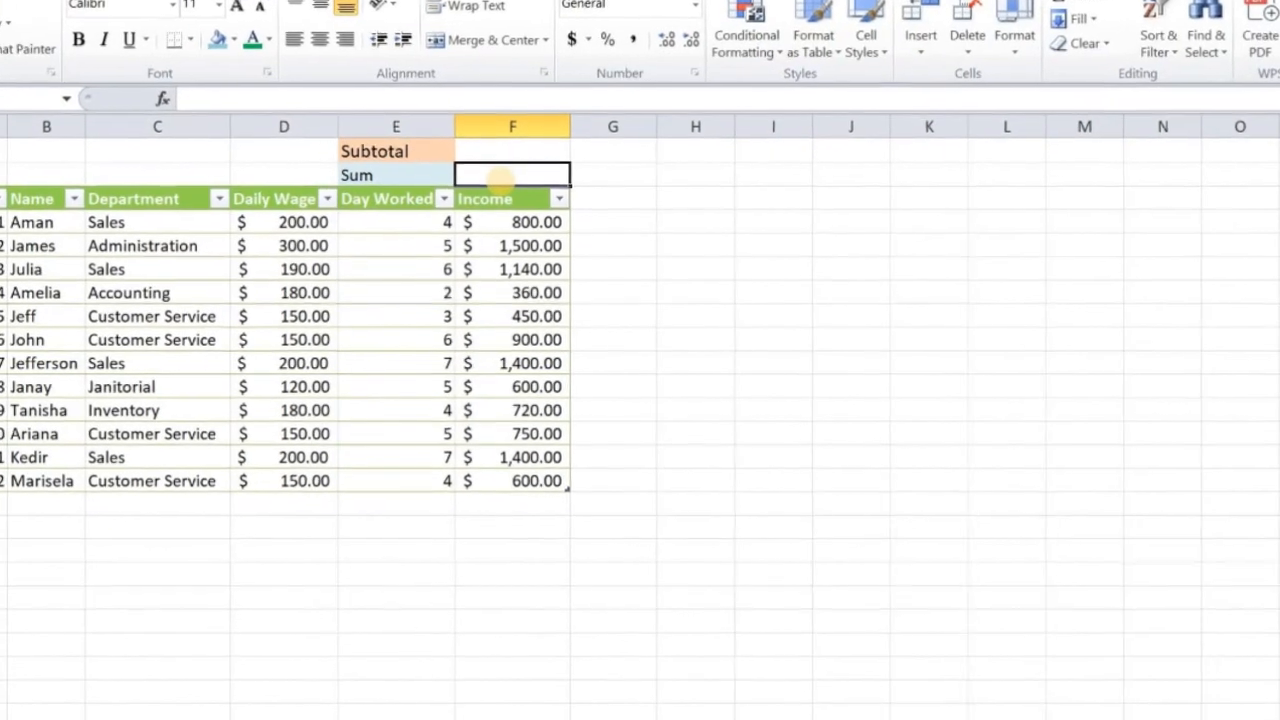
text(=)
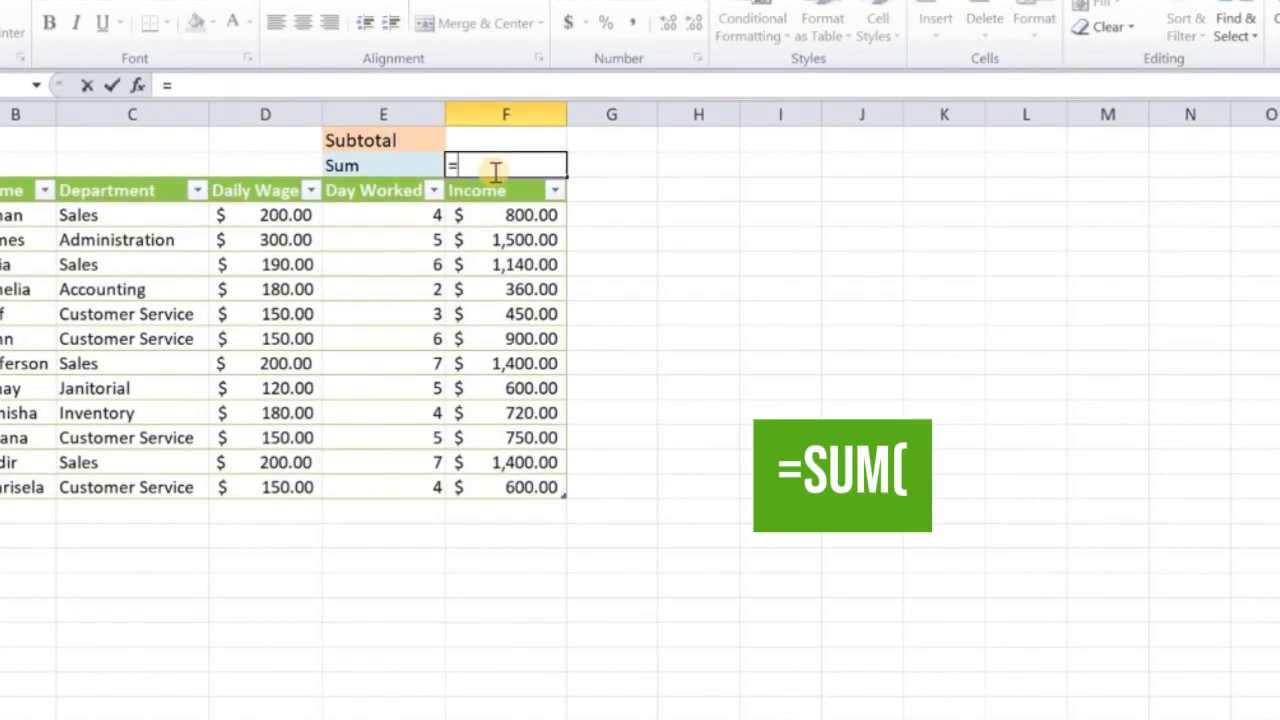
text(s)
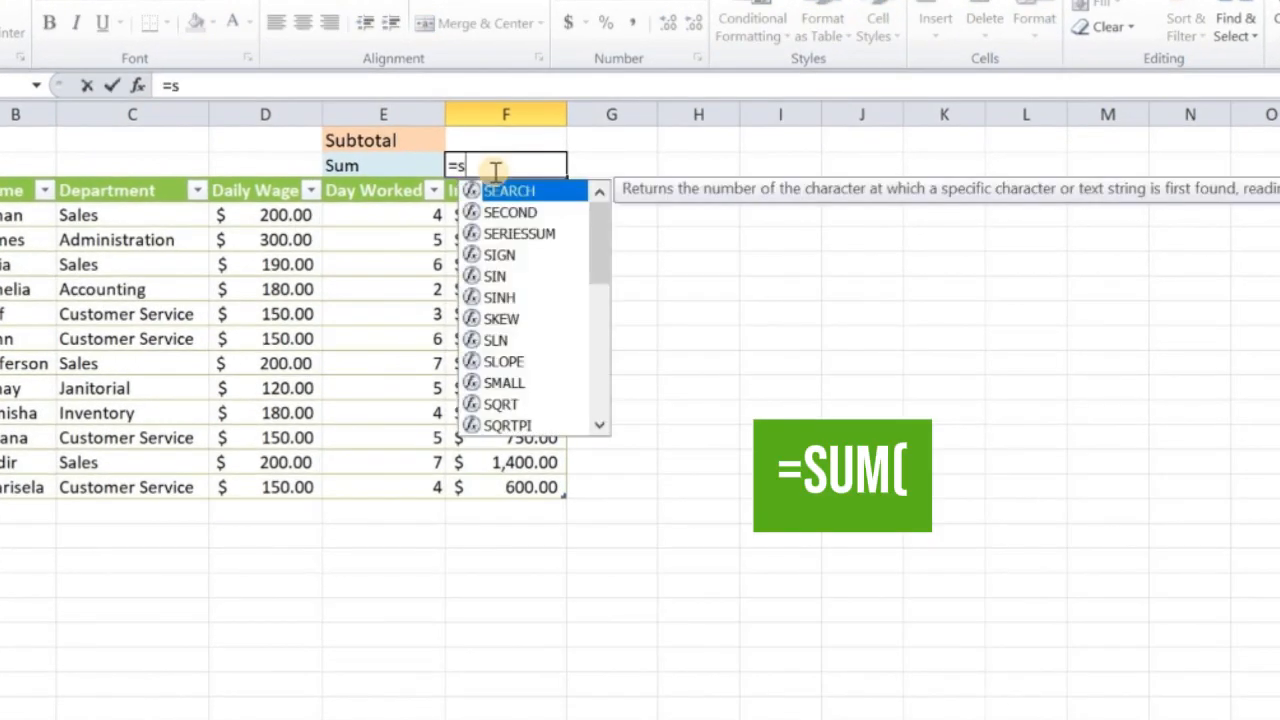
text(um()
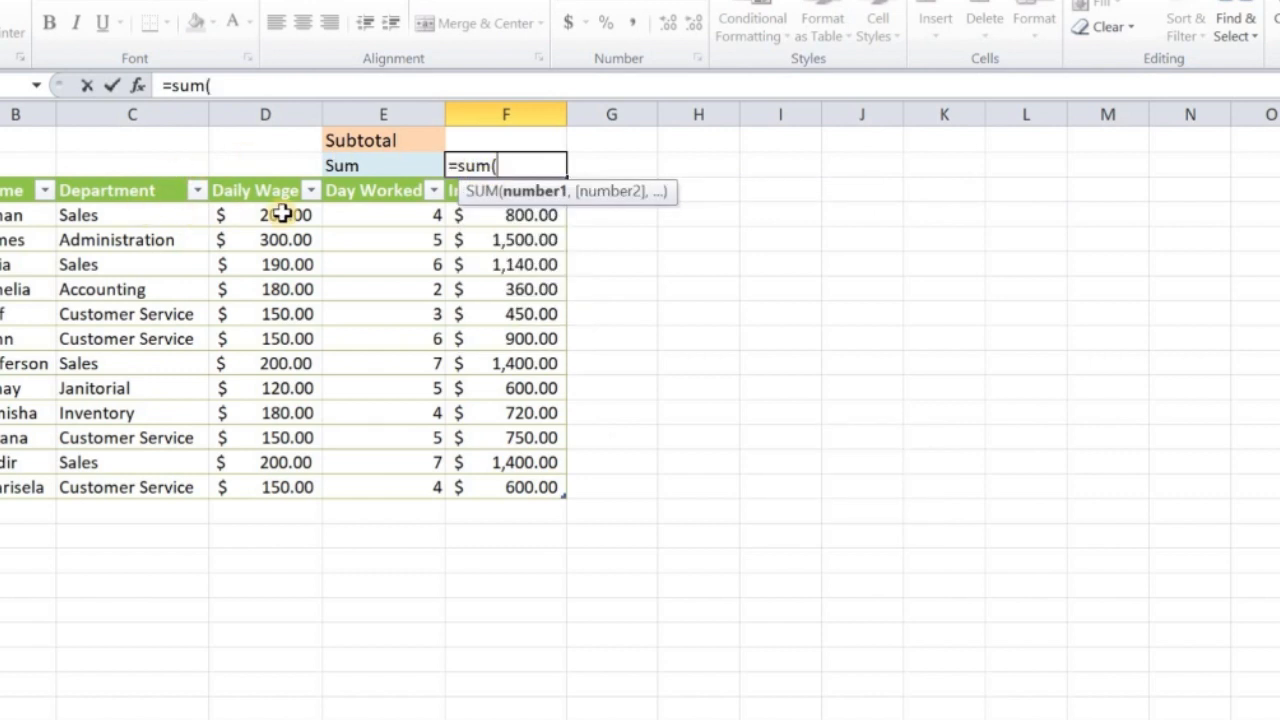
drag(284, 214, 259, 481)
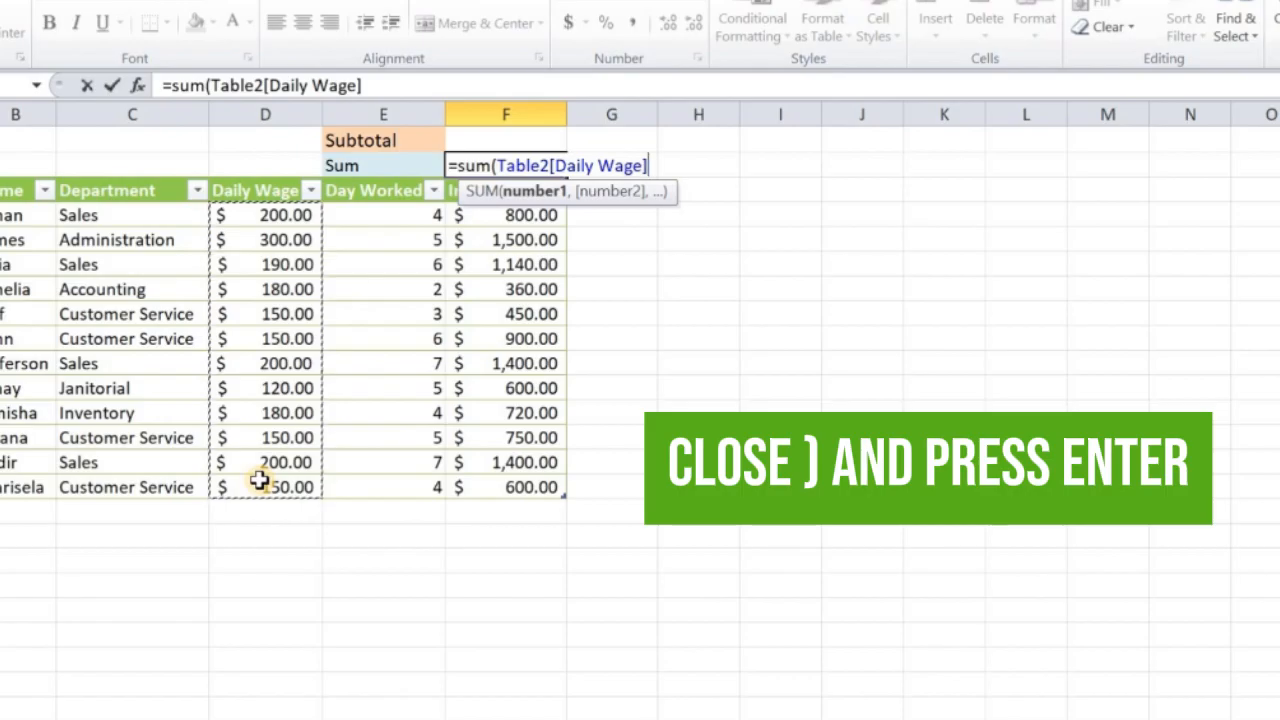
text())
key(Return)
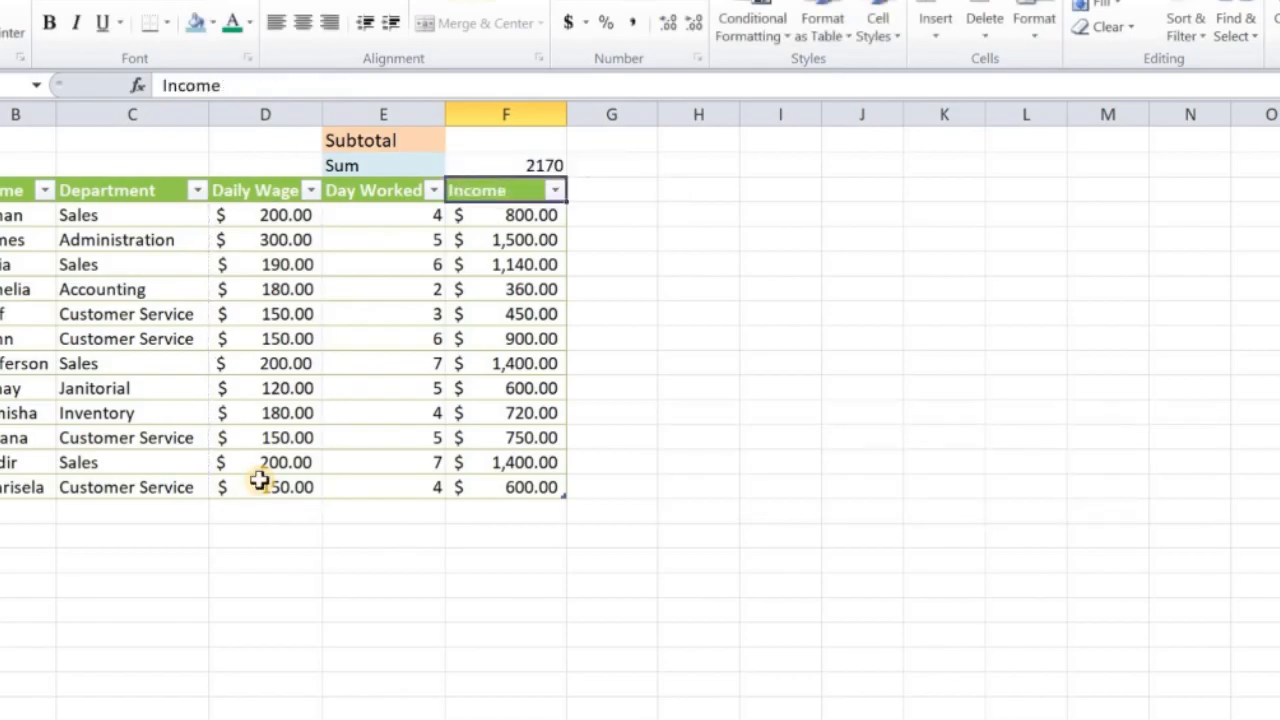
- Subtotal the Daily Wage column in F1 using the SUM function option, with =SUBTOTAL(9,Table2[Daily Wage])
click(492, 146)
text(=)
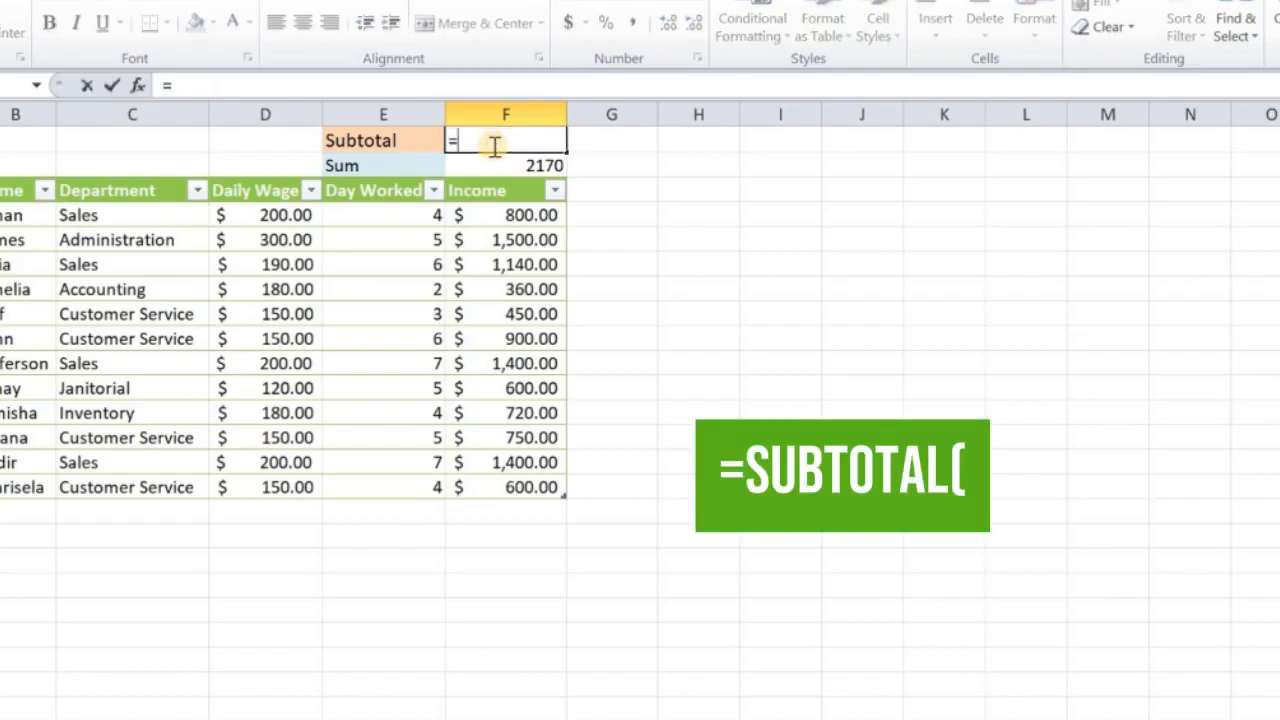
text(sub)
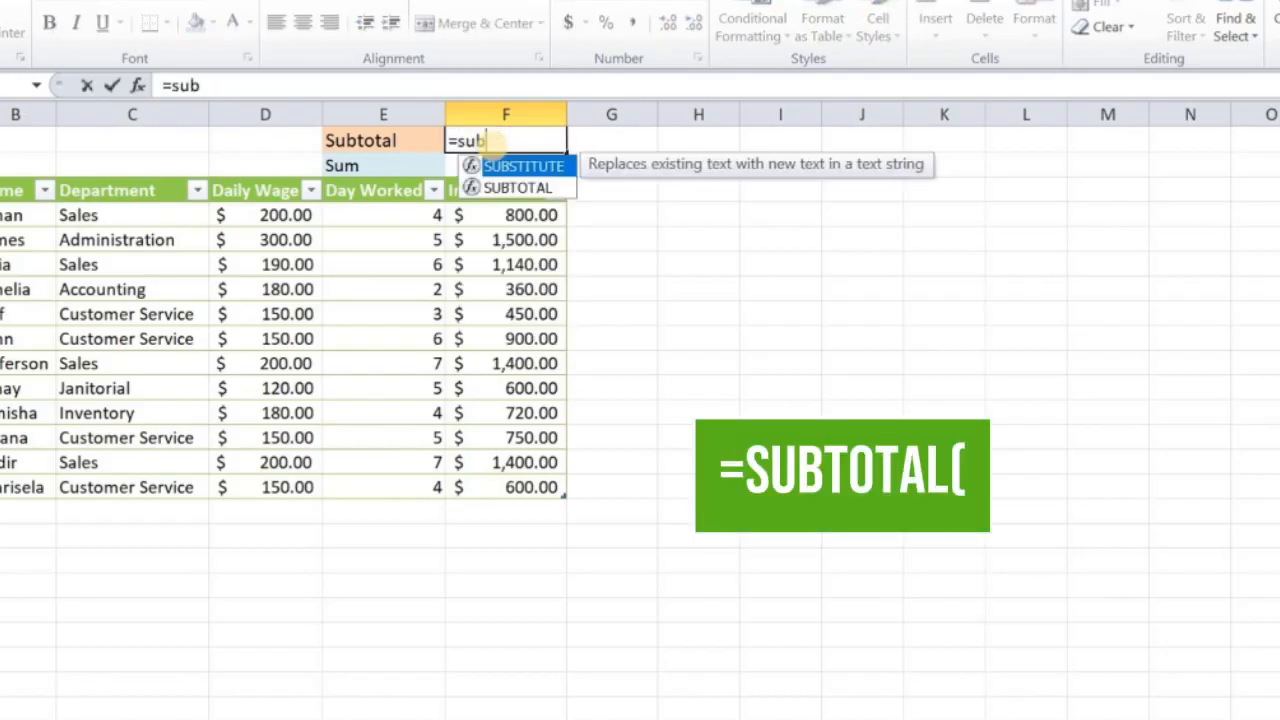
text(tota)
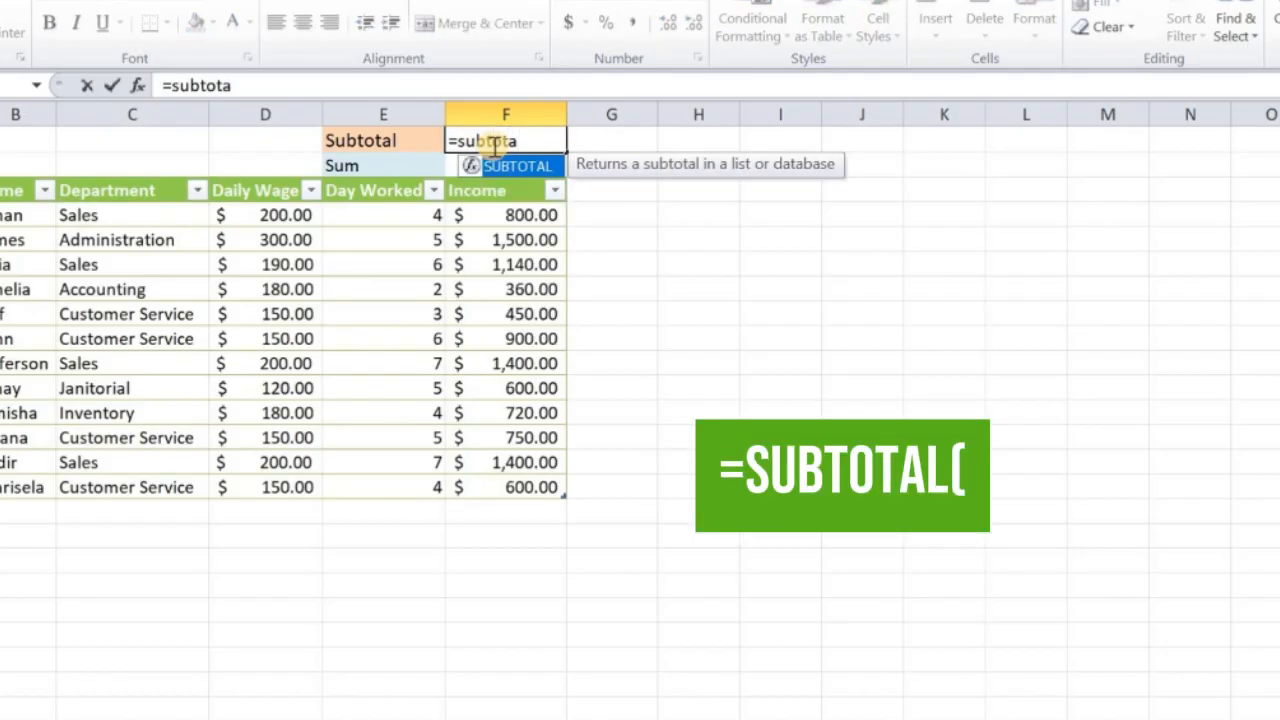
text(l()
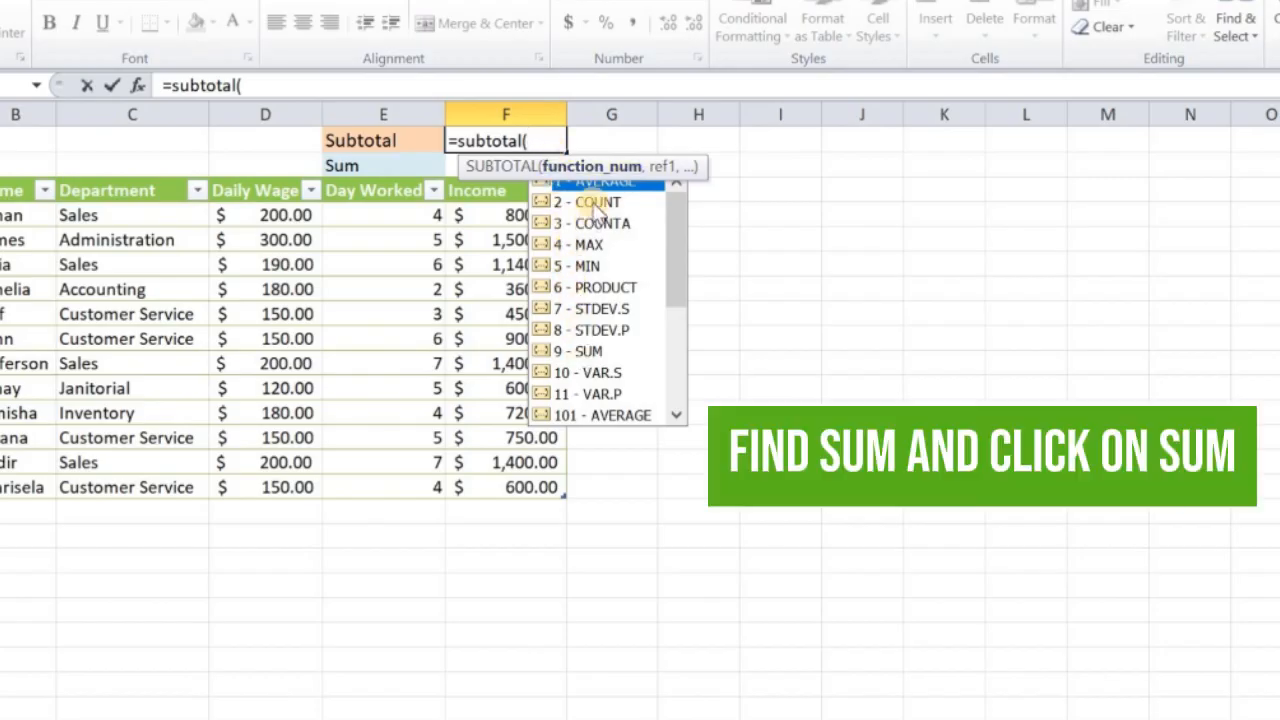
click(591, 352)
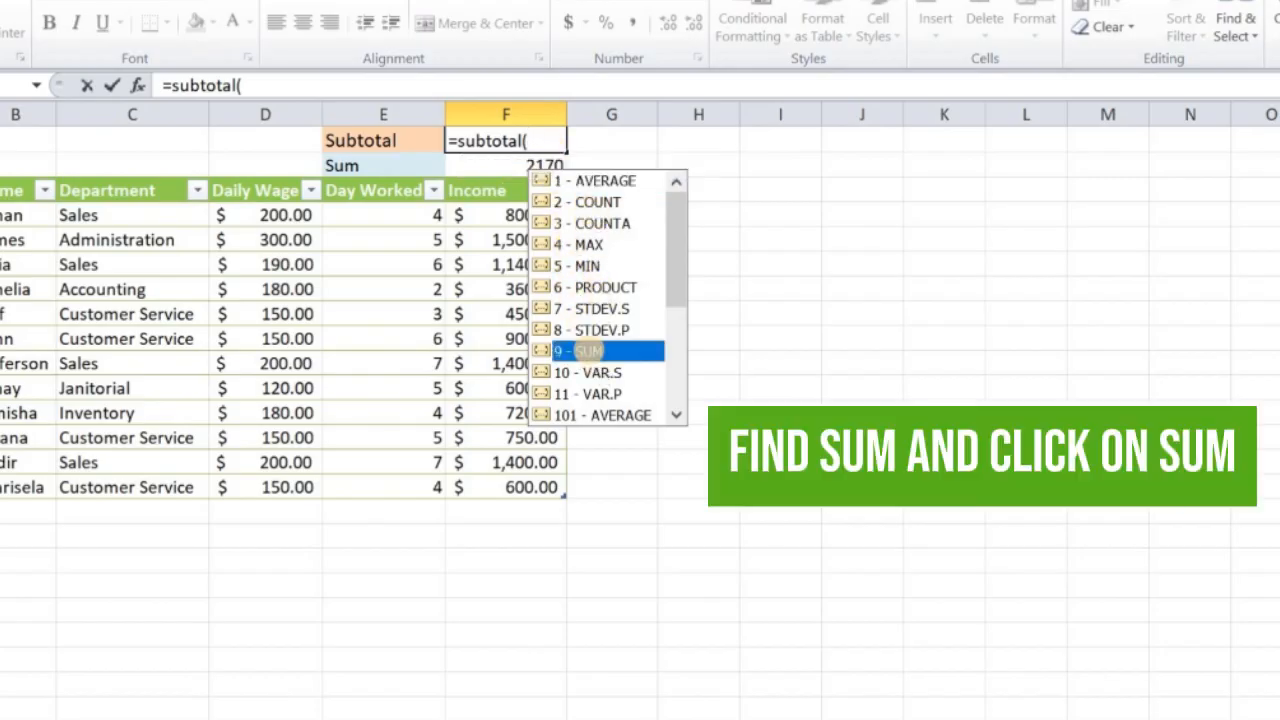
double_click(590, 351)
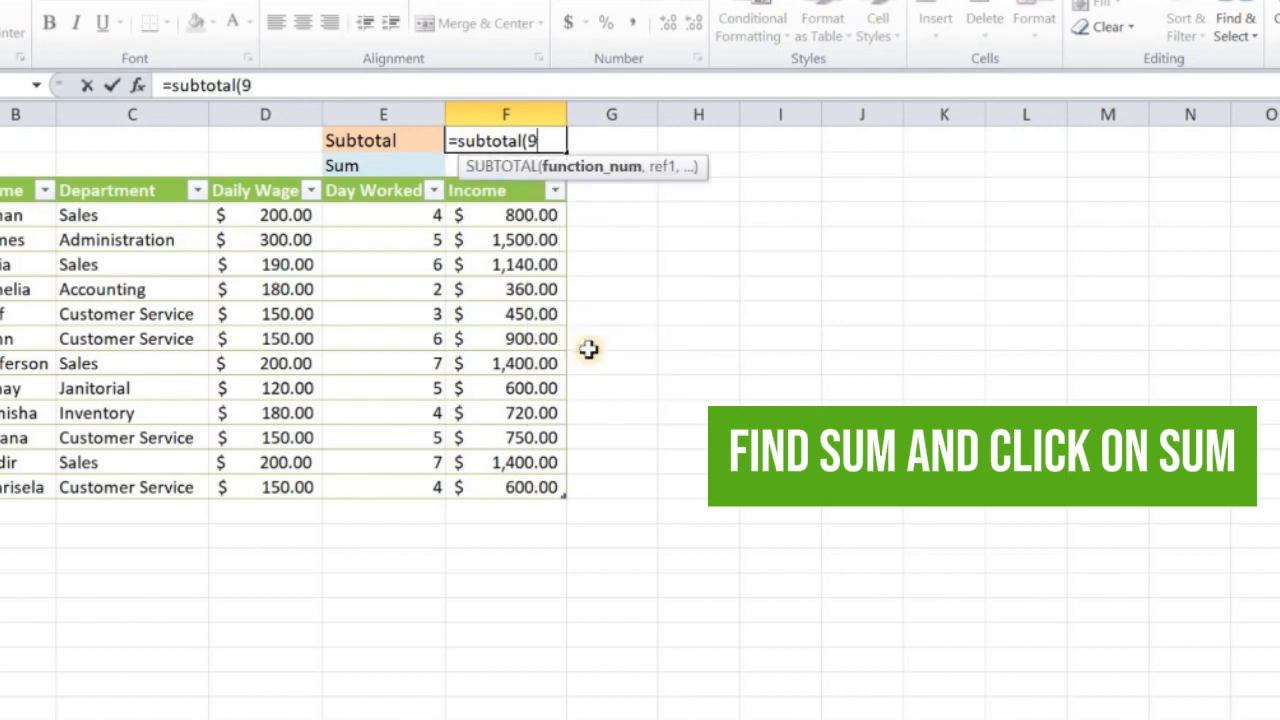
text(,)
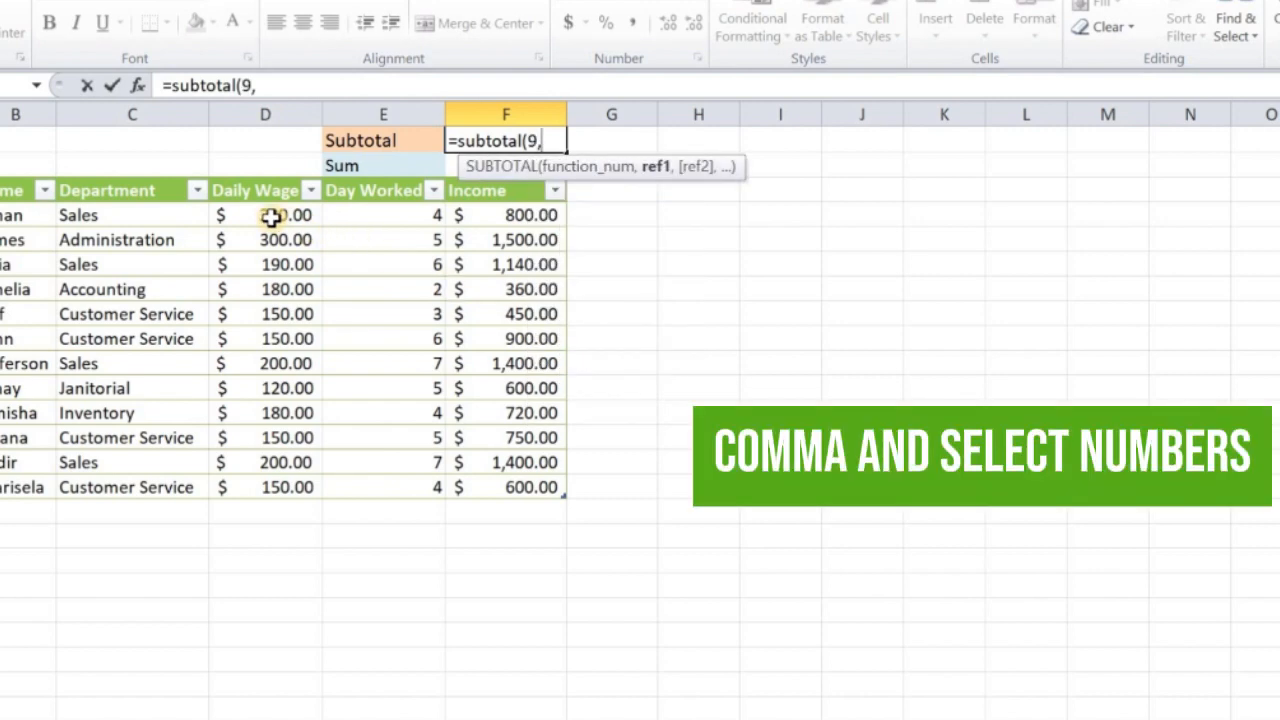
drag(272, 217, 279, 482)
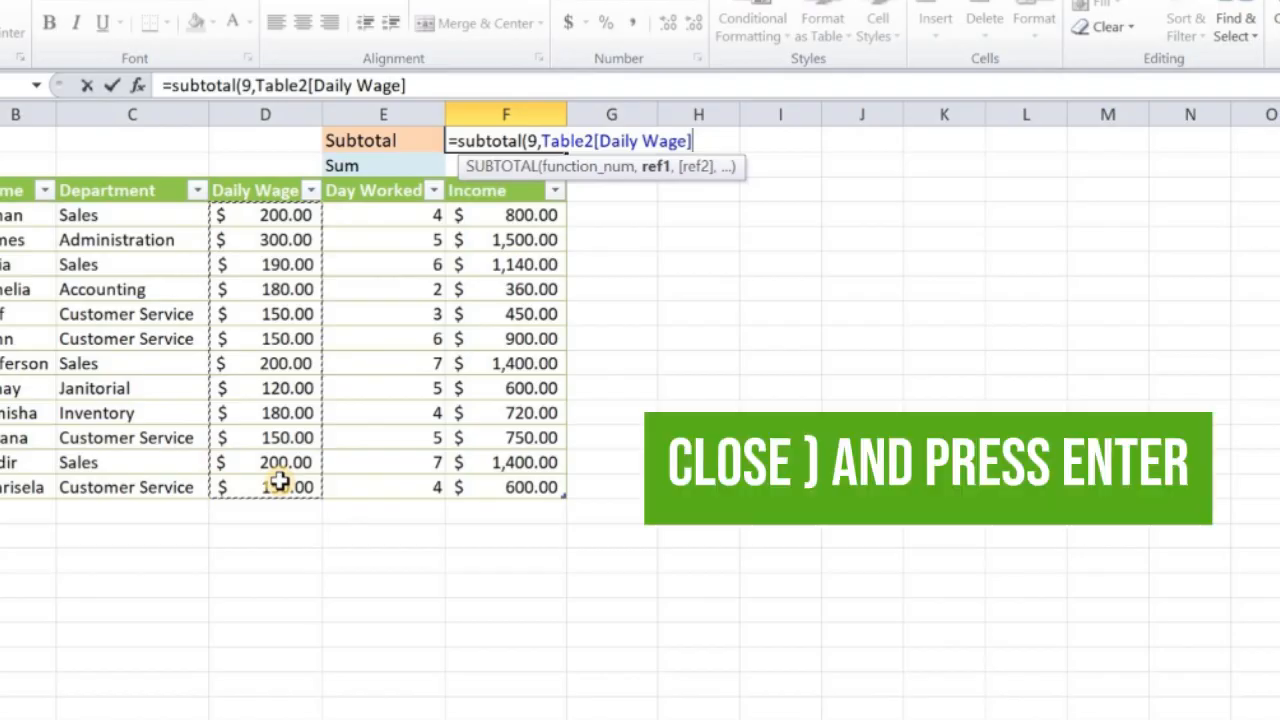
text())
key(Return)
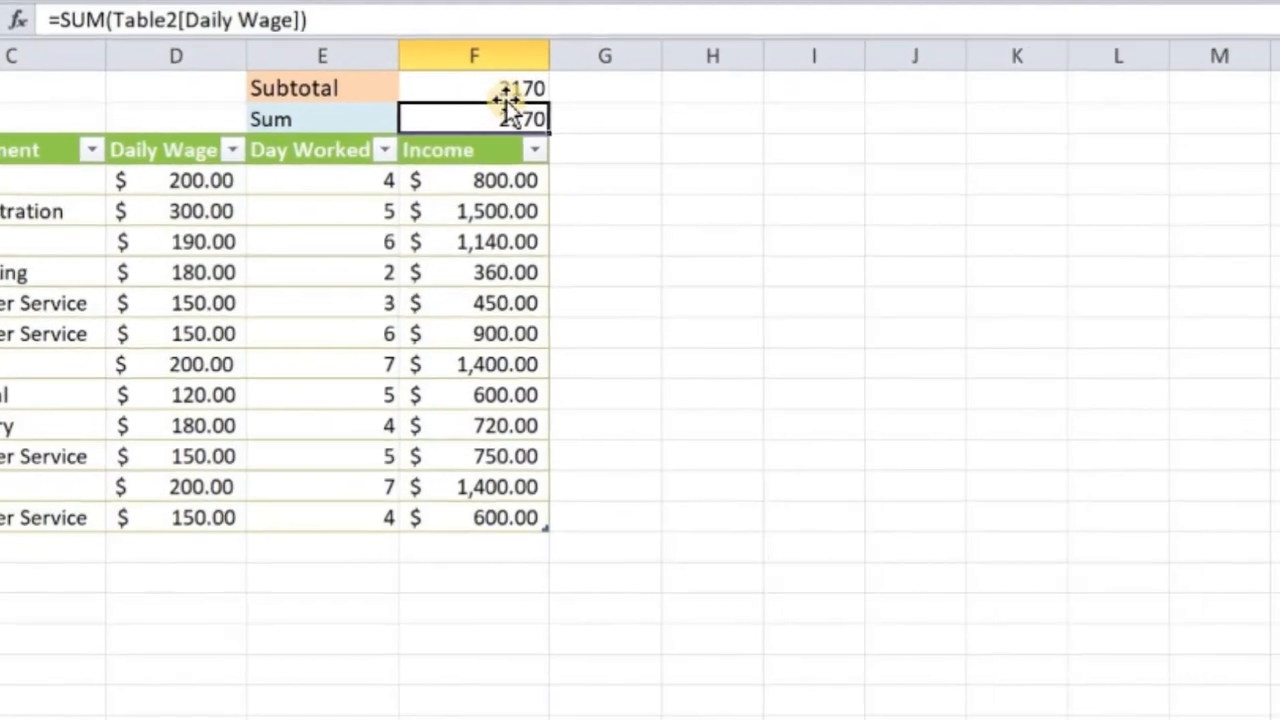
click(533, 127)
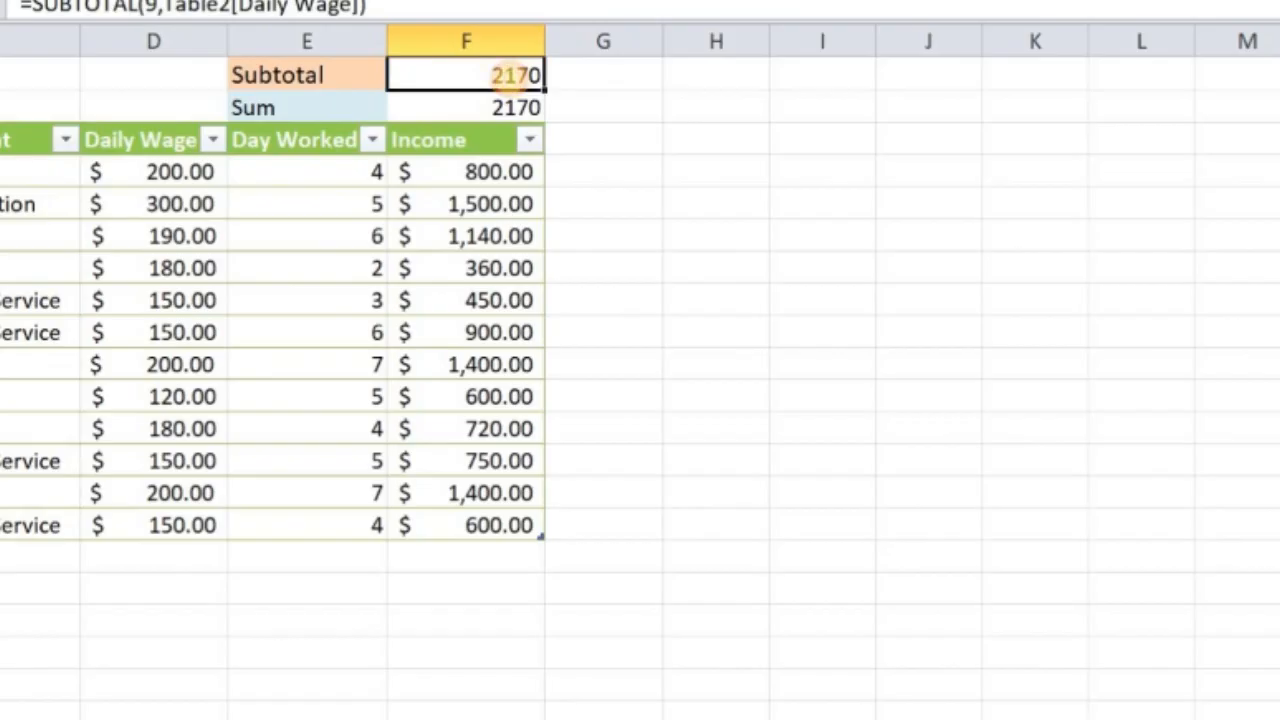
click(509, 103)
click(526, 75)
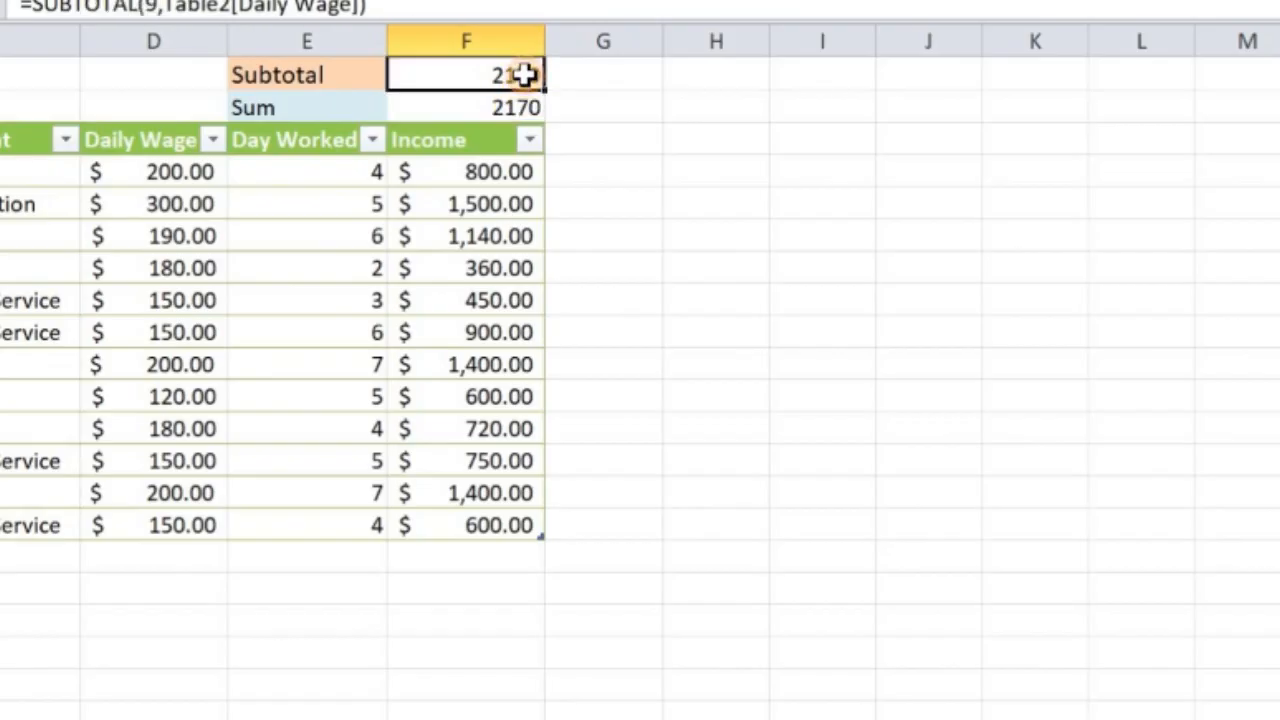
- Compare the formulas behind the Subtotal result in F1 and the Sum result in F2
click(516, 106)
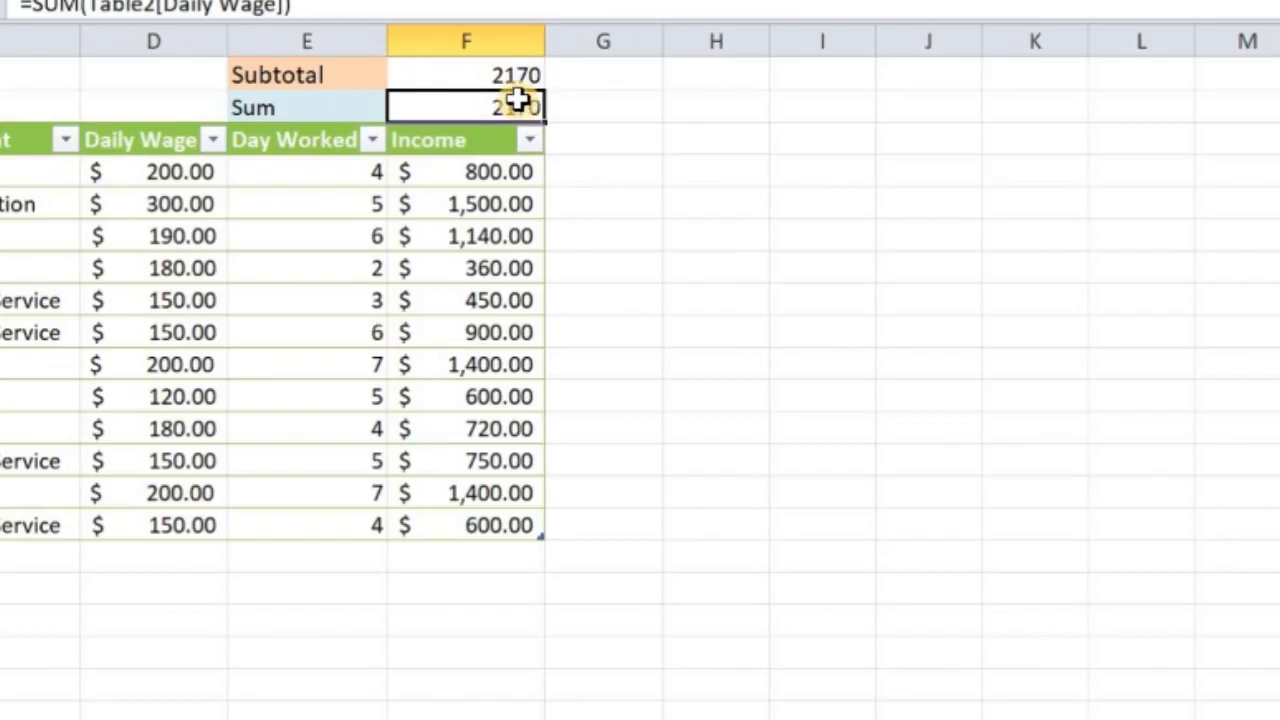
click(526, 75)
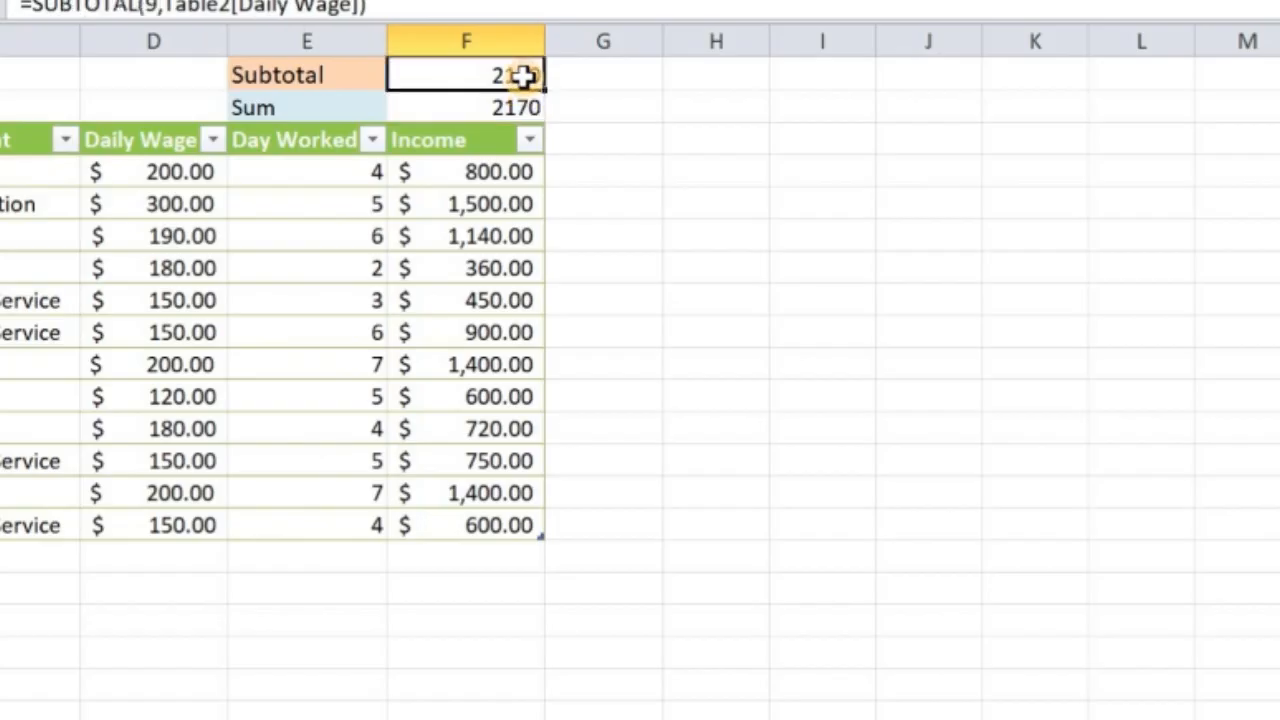
click(508, 121)
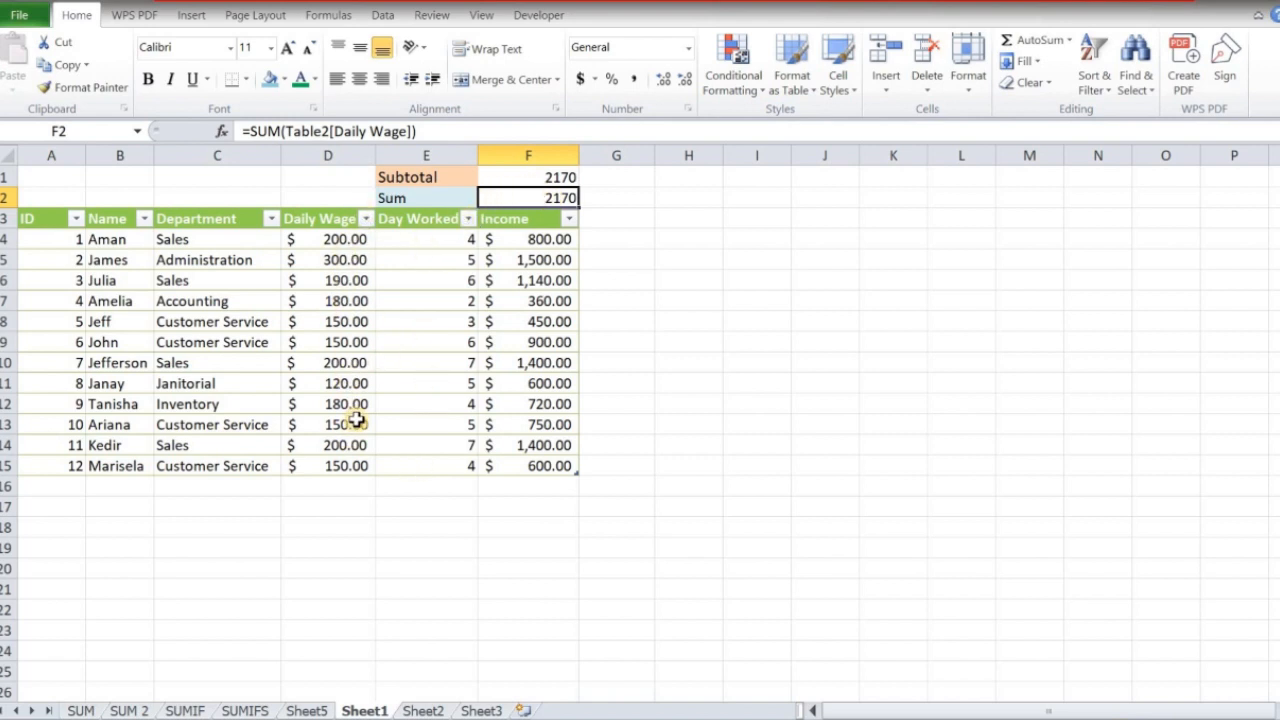
- Filter the wage table's Department column to show only the Sales rows
click(271, 219)
click(271, 219)
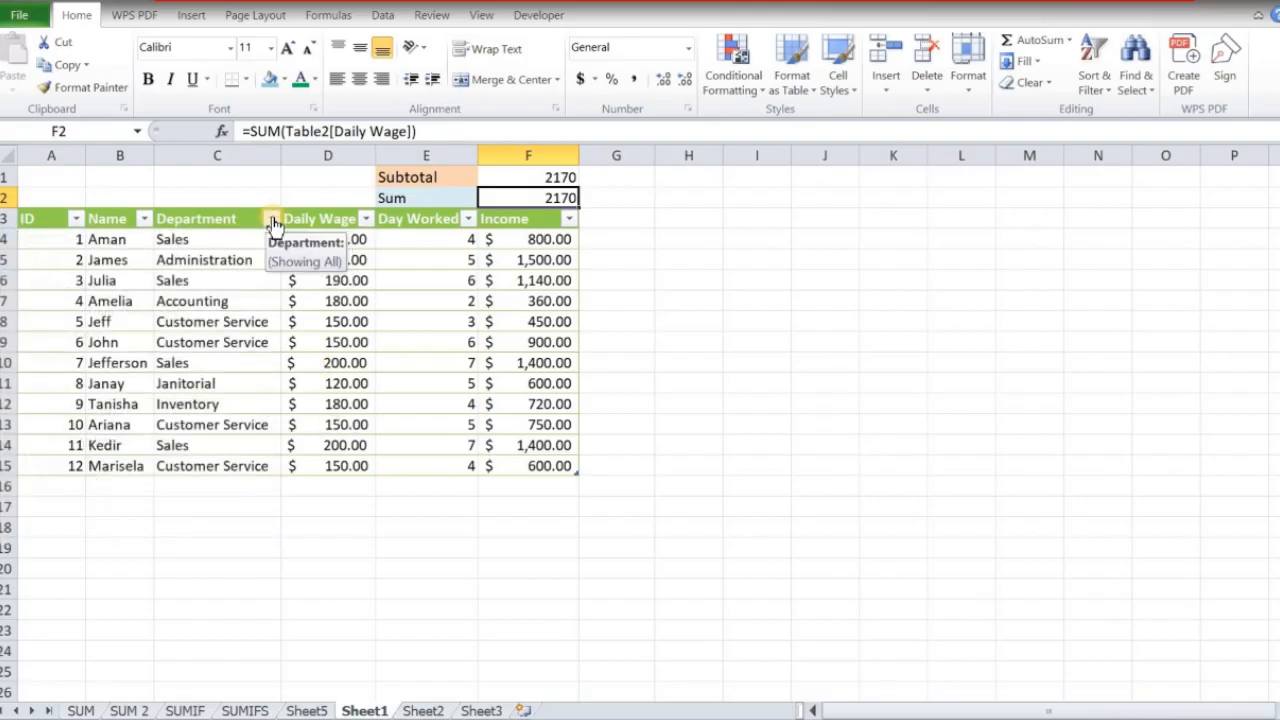
click(271, 219)
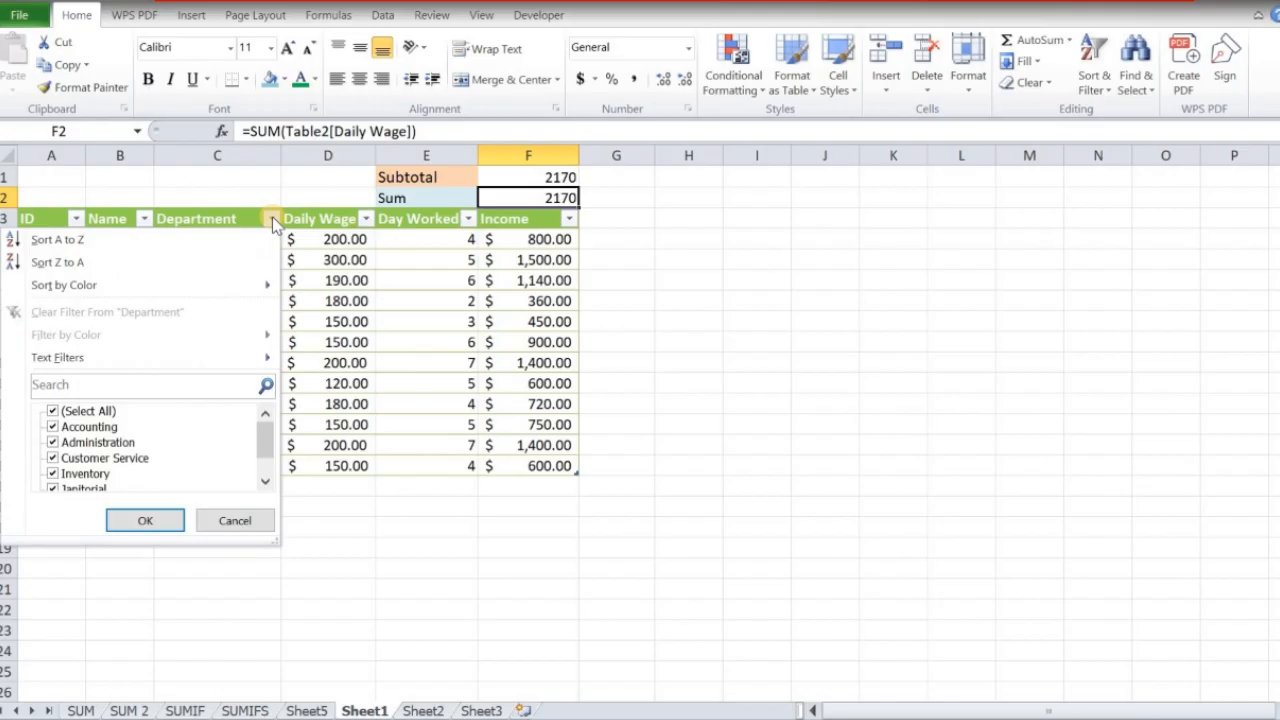
click(52, 411)
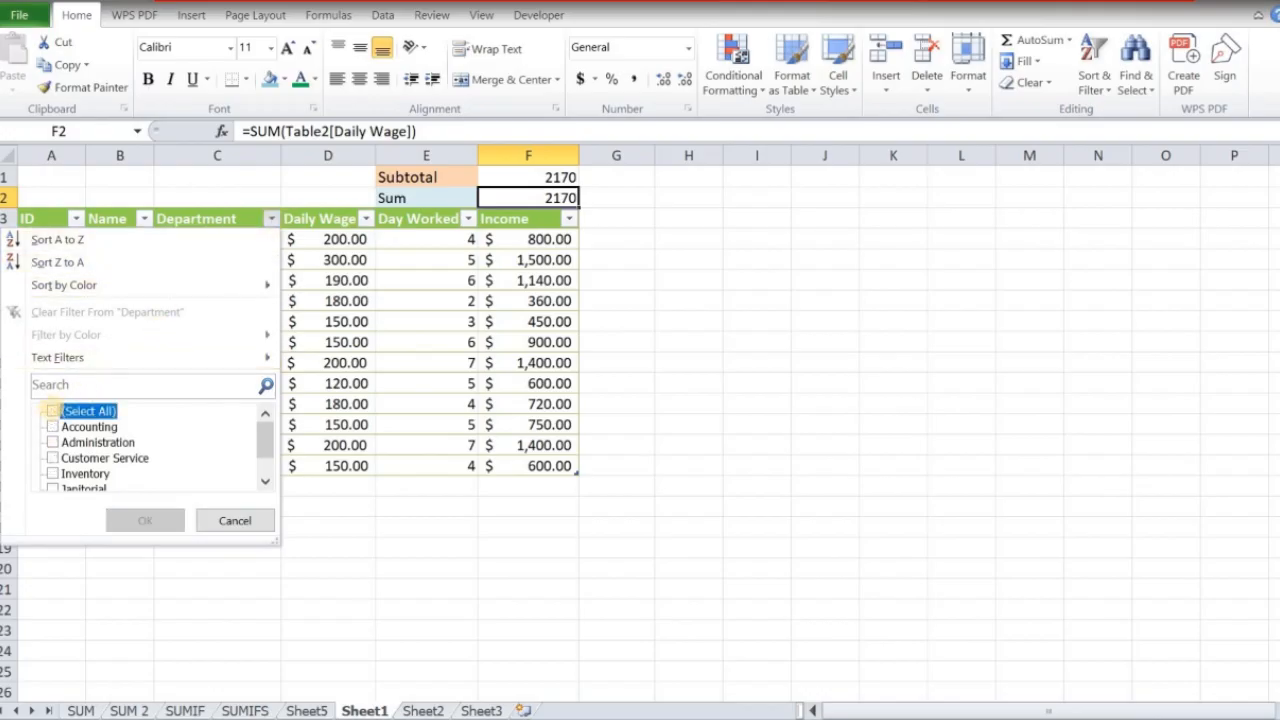
click(268, 482)
click(268, 482)
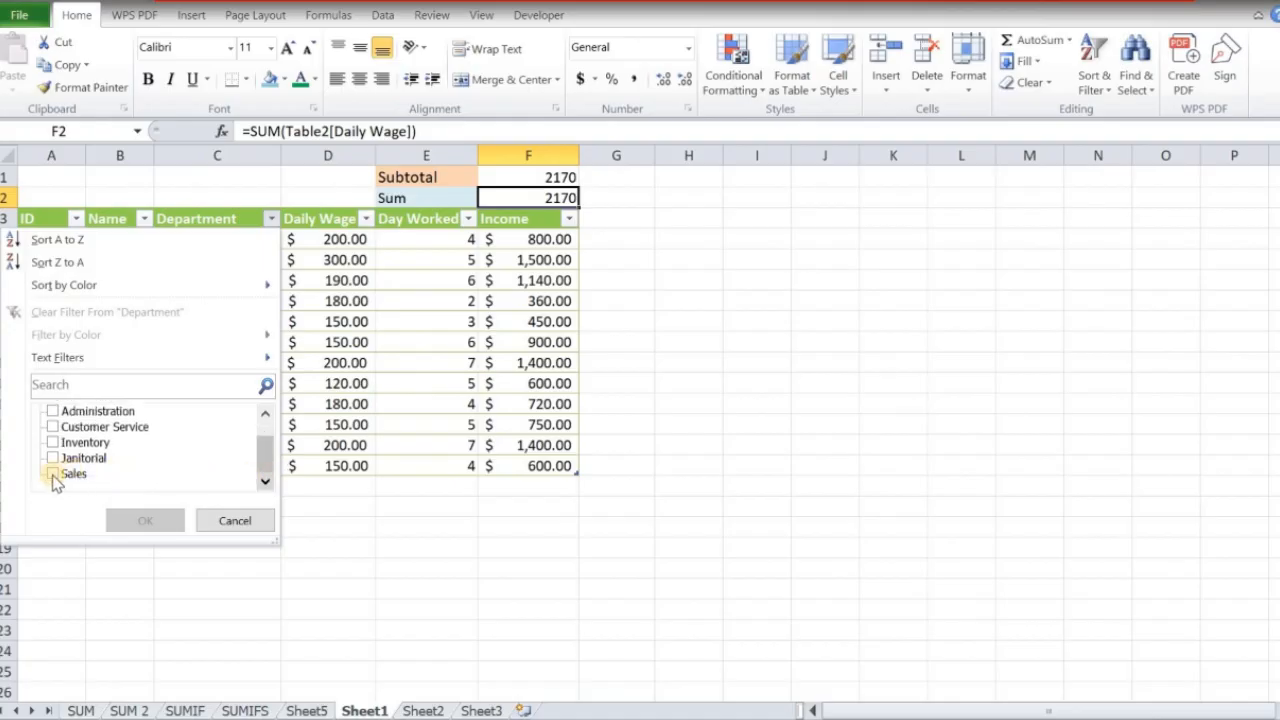
click(53, 474)
click(147, 521)
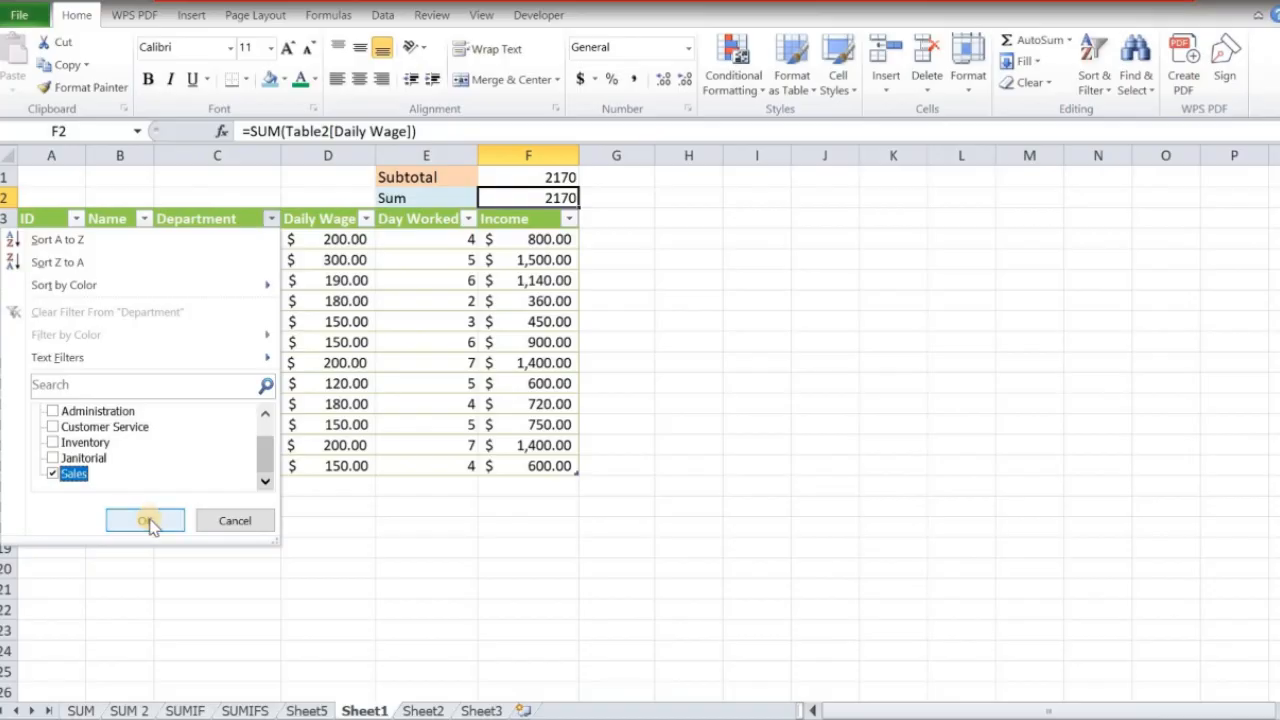
click(147, 521)
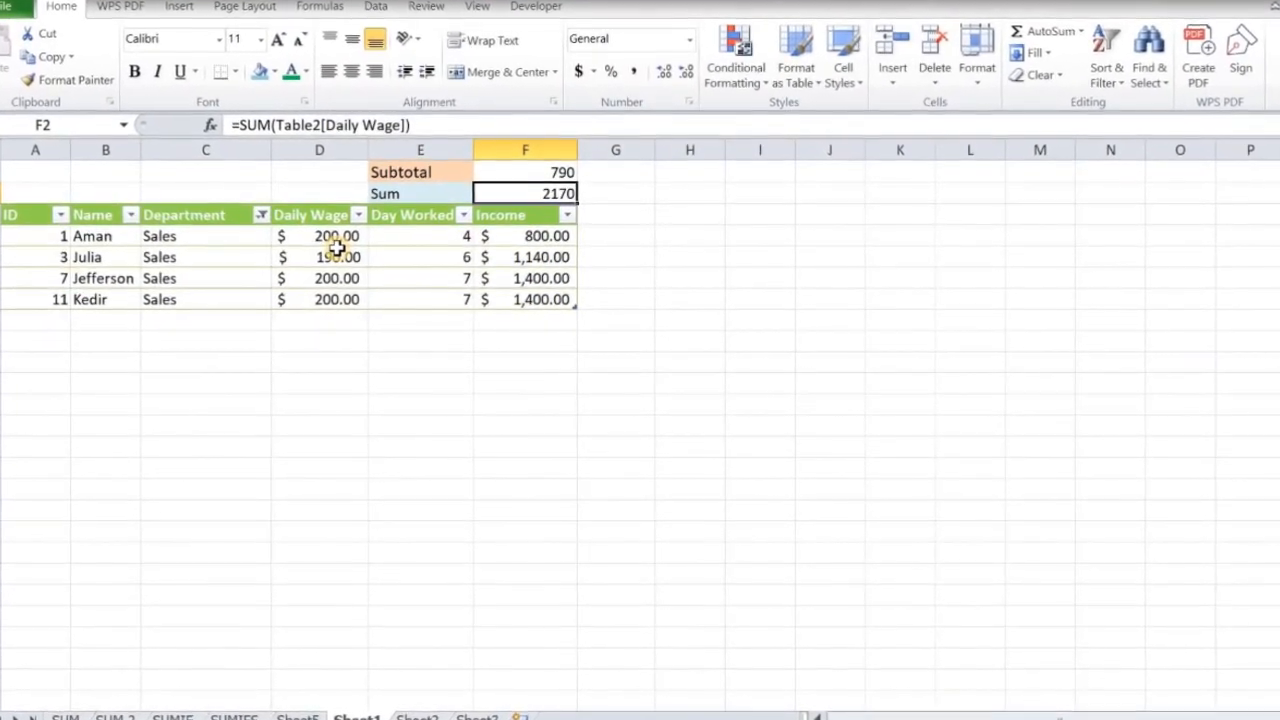
- Change the Department filter so that the table shows only the Customer Service rows
click(250, 213)
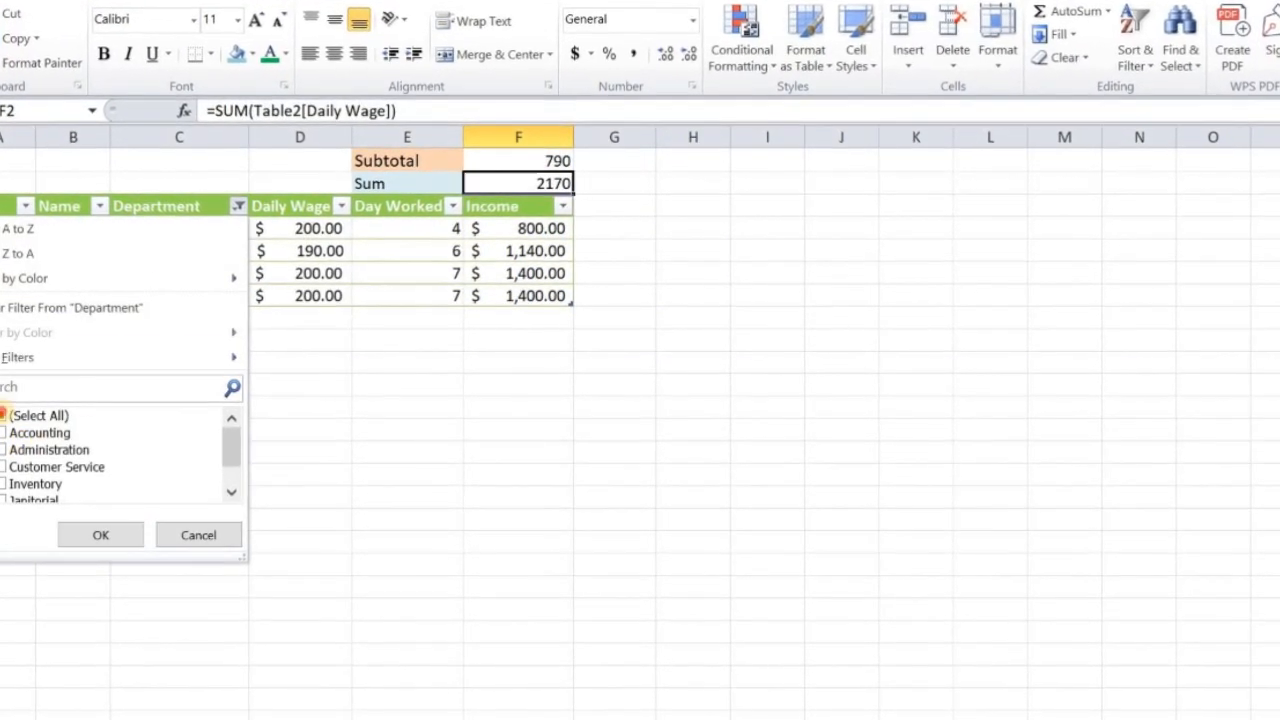
click(6, 415)
click(236, 492)
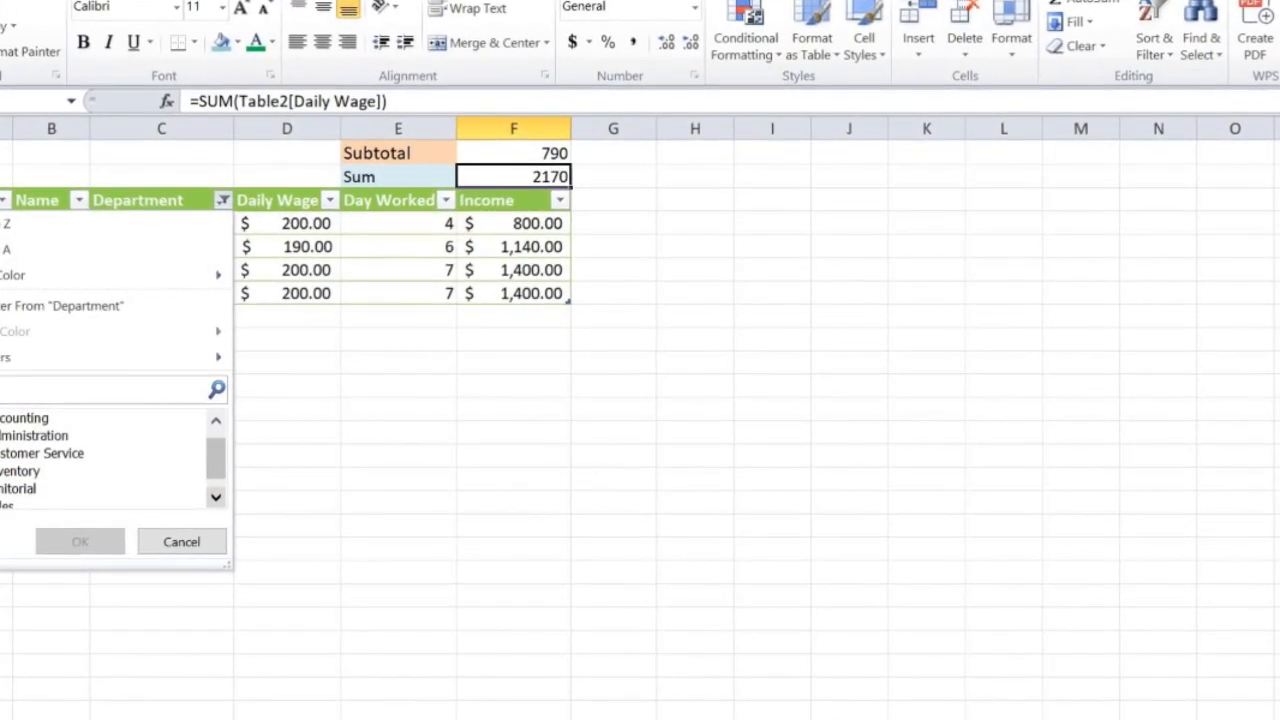
click(40, 452)
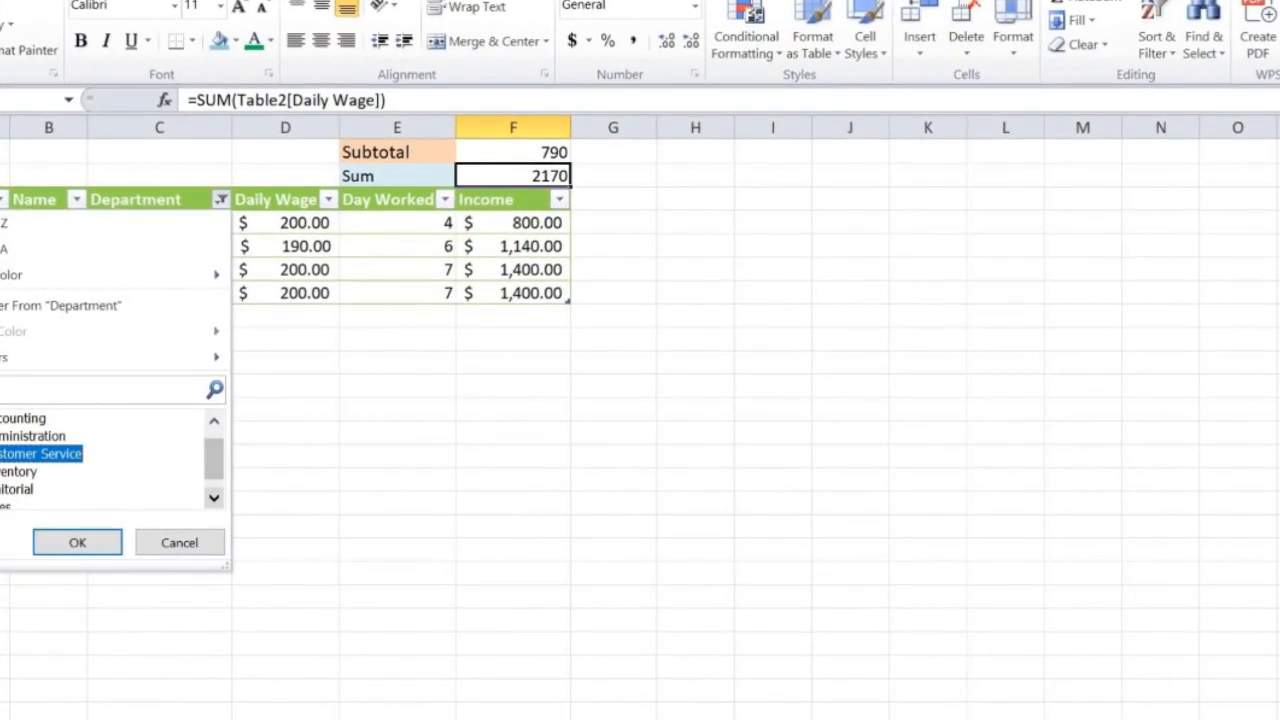
click(75, 542)
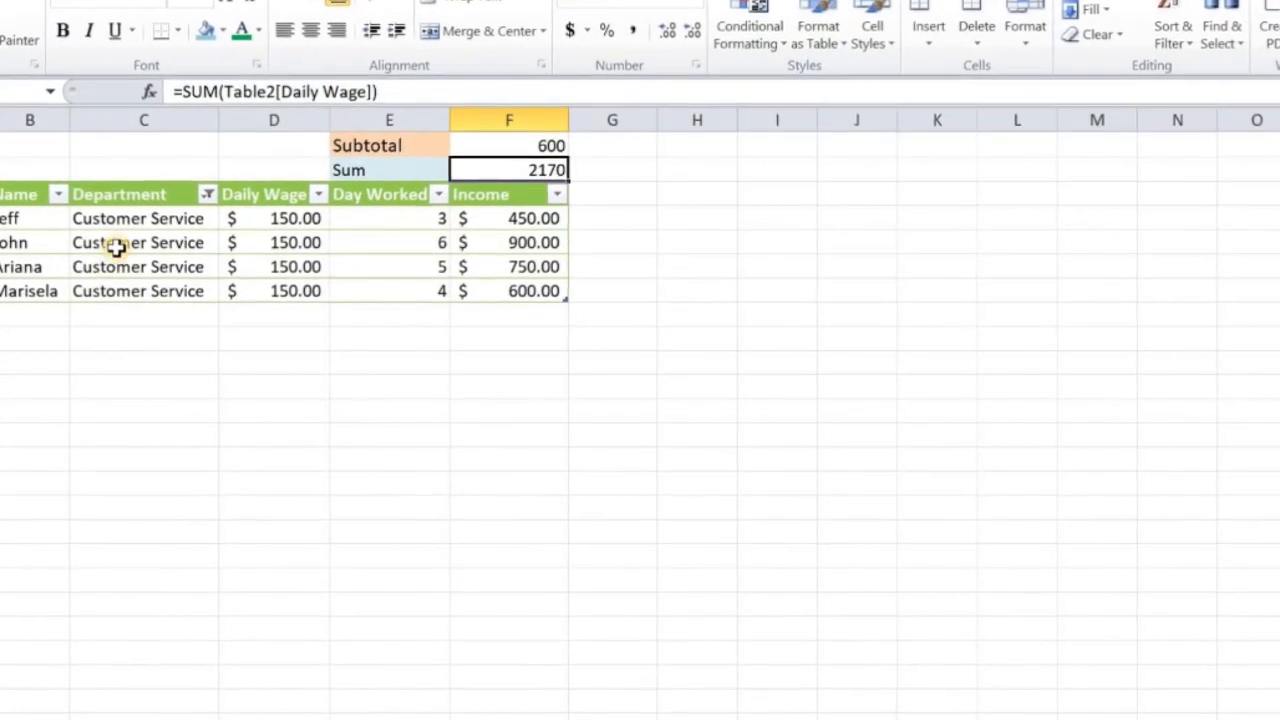